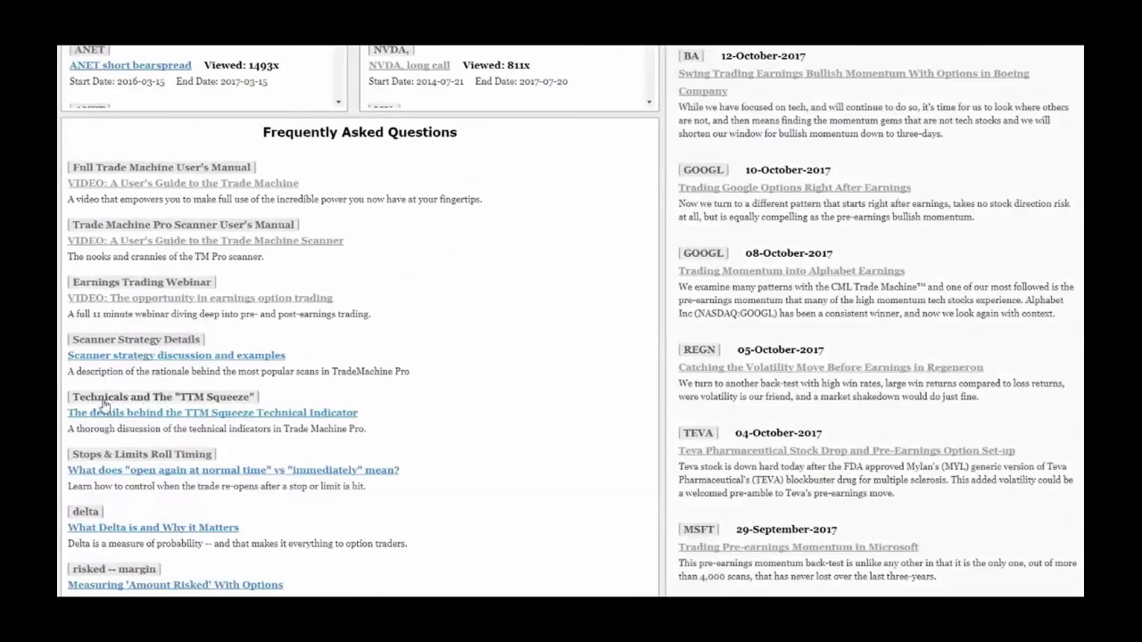
Step: Open the FAQ article on the details behind the TTM Squeeze technical indicator and read through it
{"action": "left_click", "coordinate": [207, 417]}
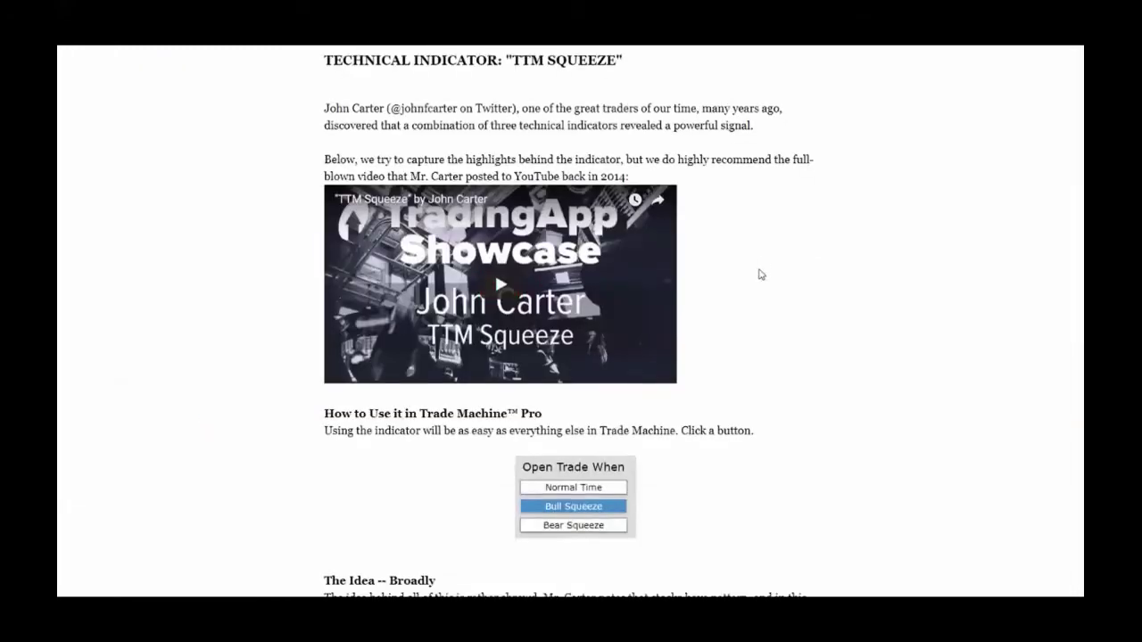
{"action": "scroll", "coordinate": [758, 273], "scroll_direction": "down", "scroll_amount": 4}
{"action": "scroll", "coordinate": [755, 285], "scroll_direction": "down", "scroll_amount": 5}
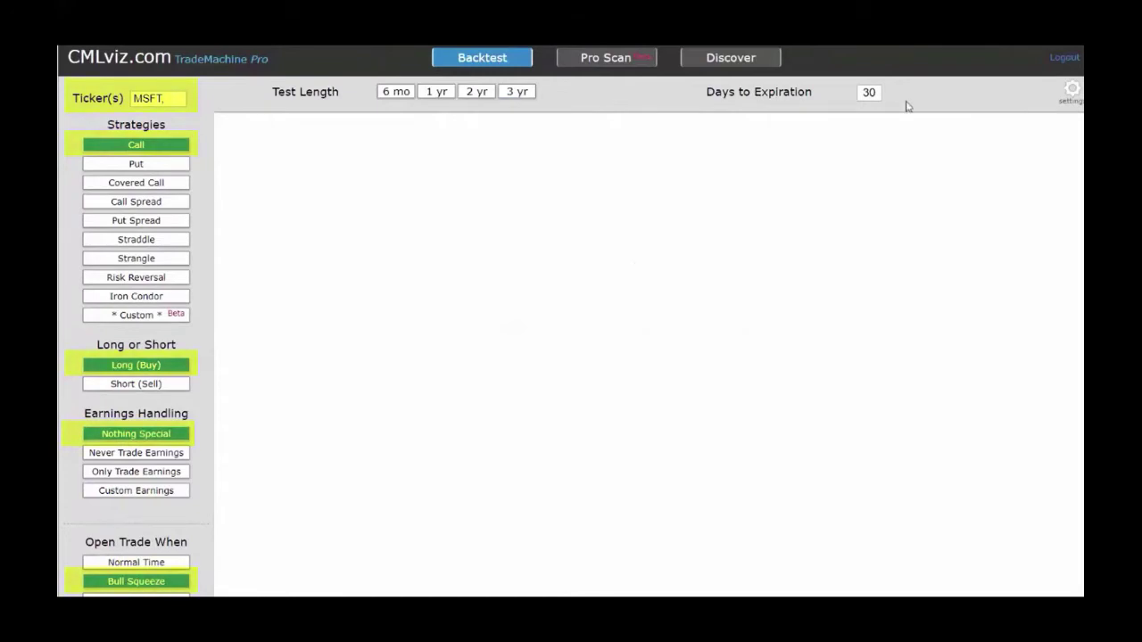
Step: Save the MSFT backtest settings with the start date 2012-10-18 and inspect the trades of the 90 delta calls result
{"action": "left_click", "coordinate": [1071, 90]}
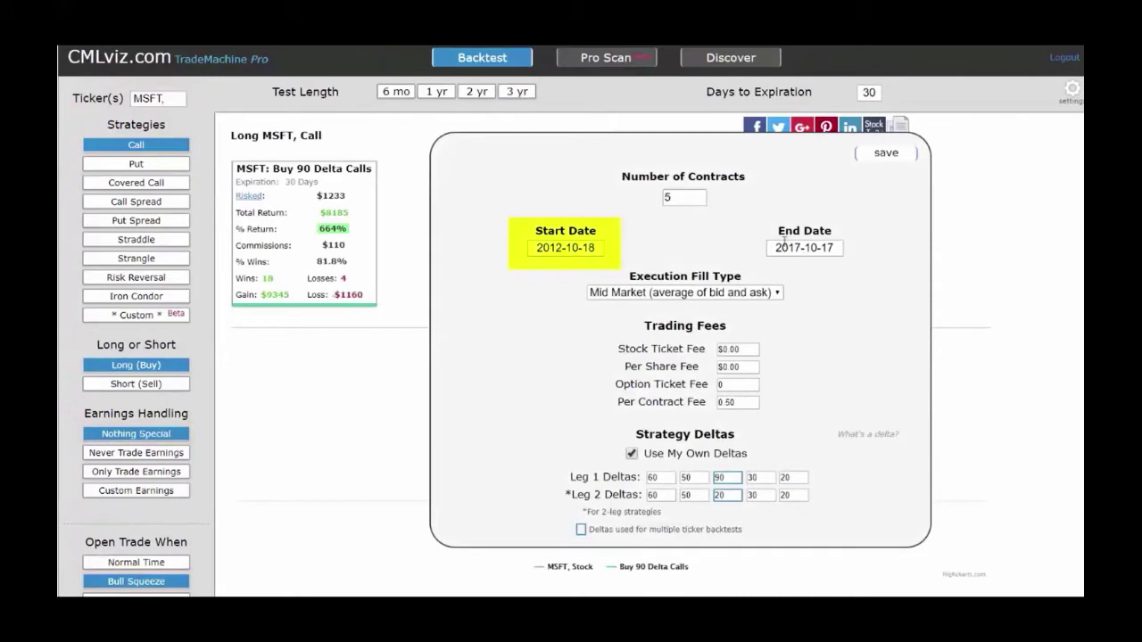
{"action": "left_click", "coordinate": [903, 158]}
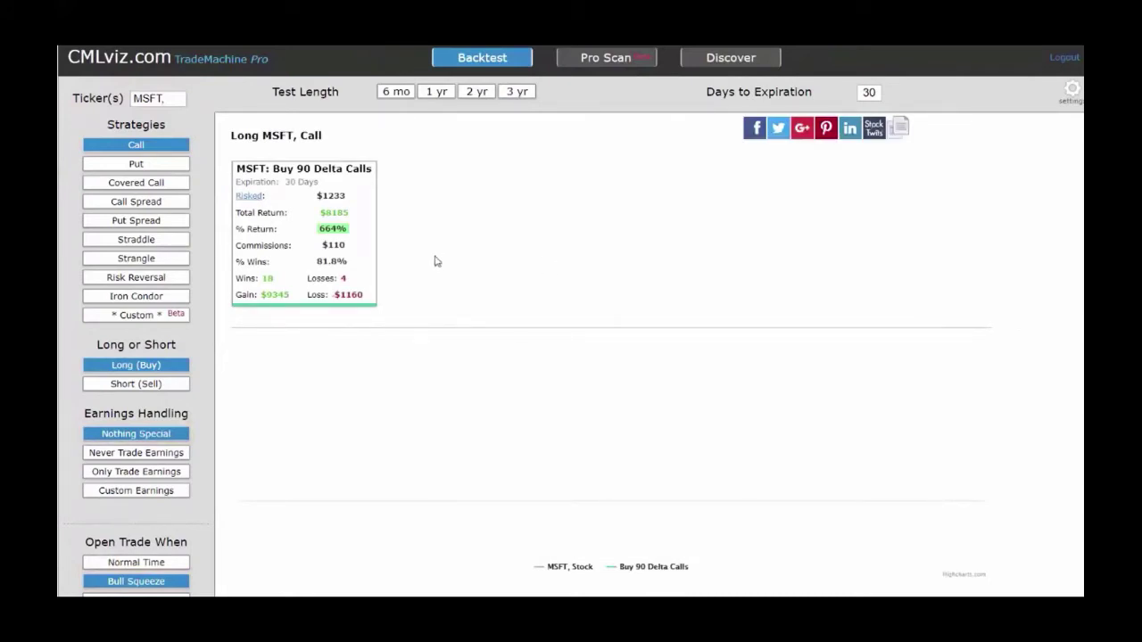
{"action": "left_click", "coordinate": [287, 260]}
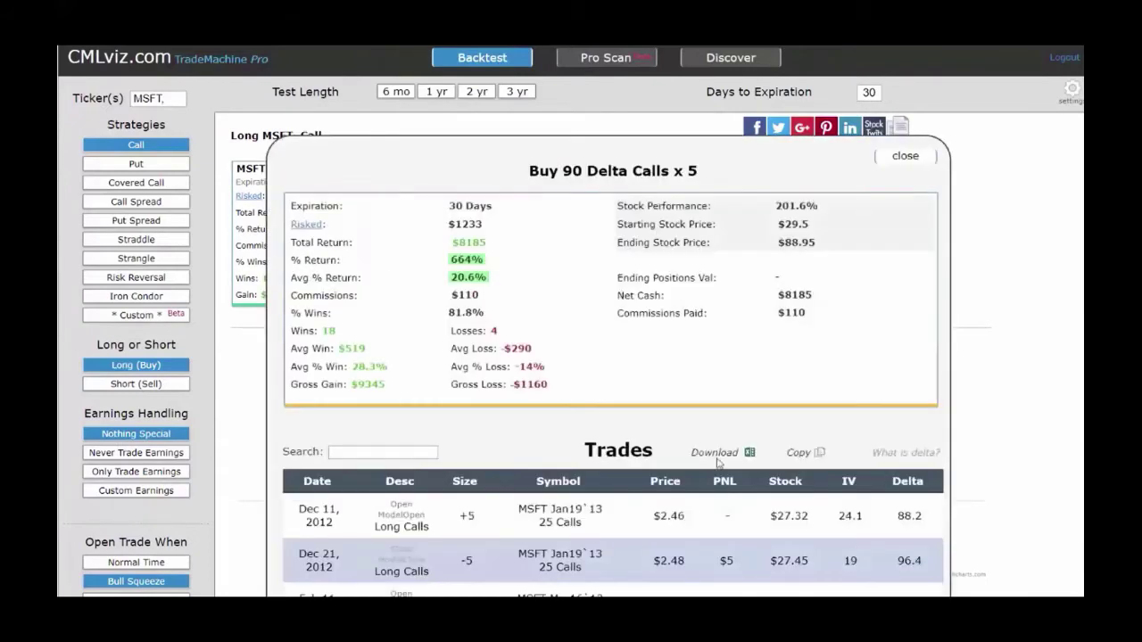
{"action": "scroll", "coordinate": [722, 464], "scroll_direction": "down", "scroll_amount": 3}
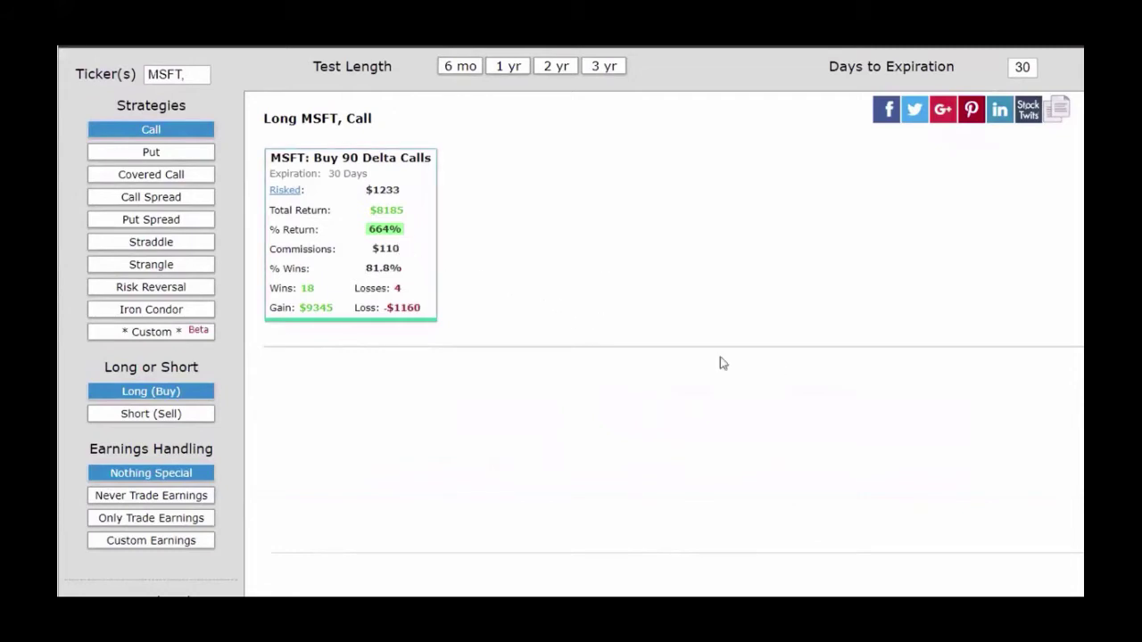
Step: Add FB to the backtest tickers alongside MSFT
{"action": "double_click", "coordinate": [203, 76]}
{"action": "left_click", "coordinate": [203, 76]}
{"action": "type", "text": ",FB"}
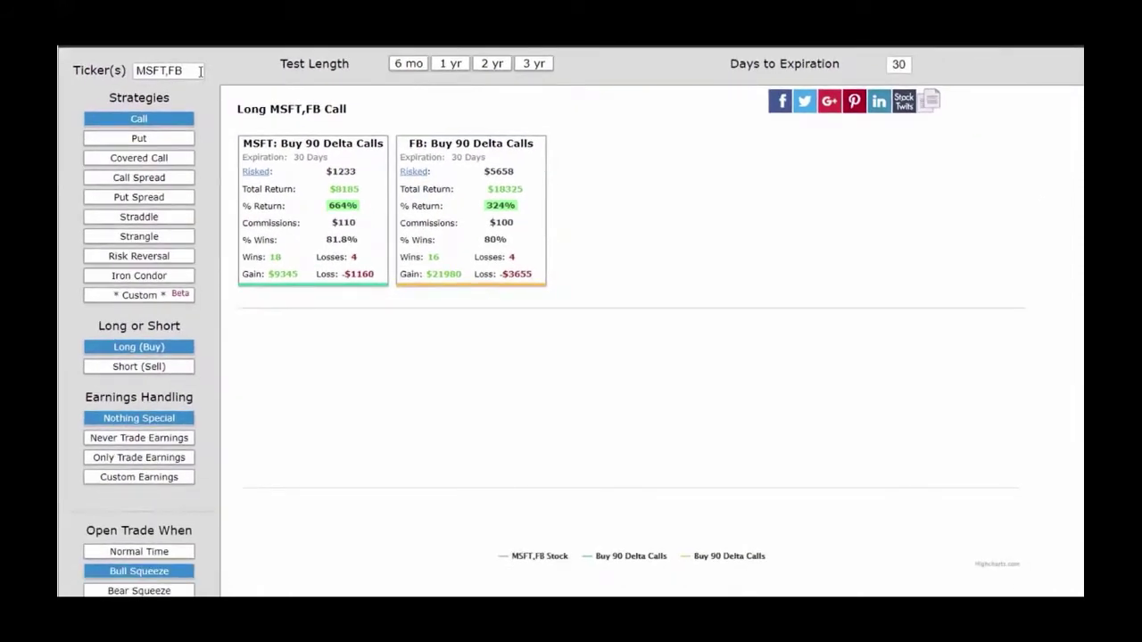
Step: Replace the backtest tickers with DIA
{"action": "left_click_drag", "start_coordinate": [201, 71], "coordinate": [100, 70]}
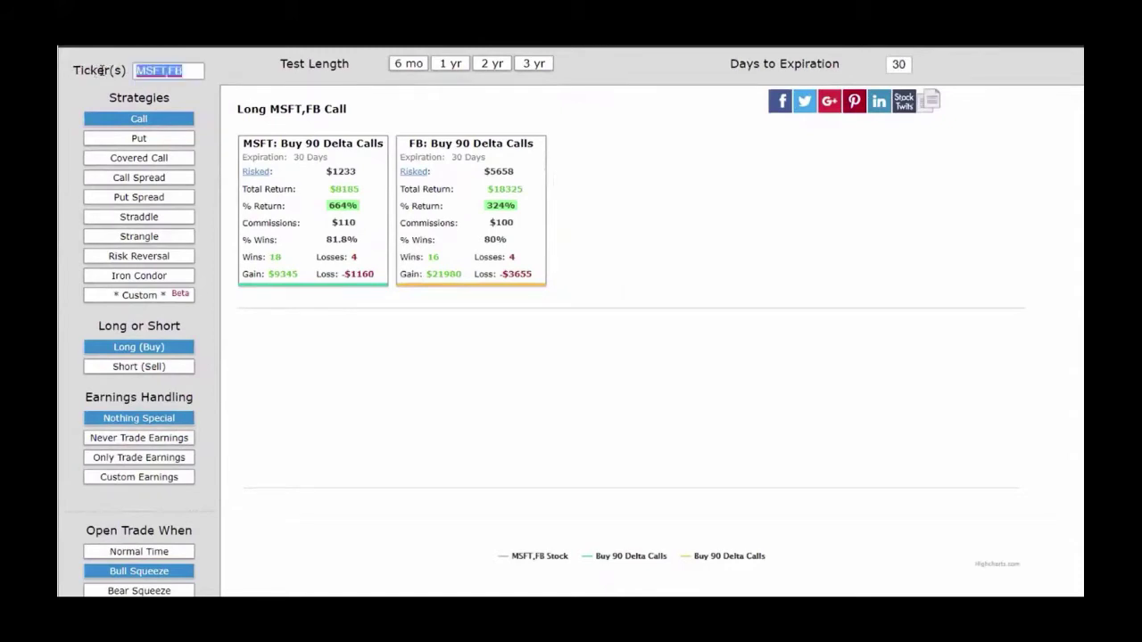
{"action": "type", "text": "DIA,"}
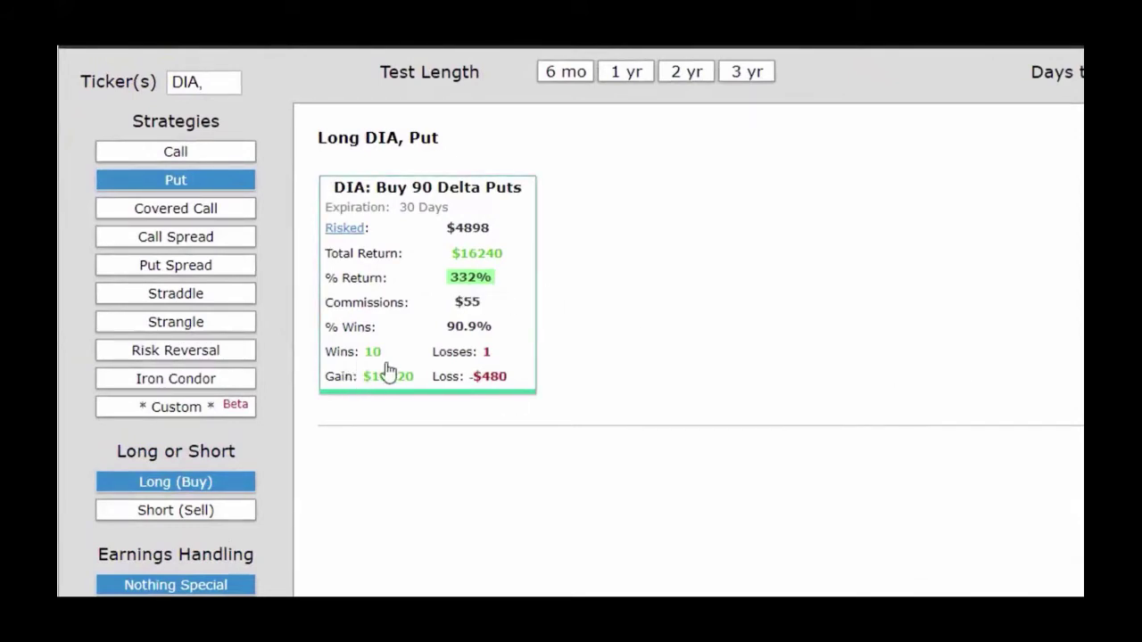
Step: Open the detailed results of the DIA 90 delta puts backtest and examine the average return and average loss percentages
{"action": "left_click", "coordinate": [474, 327]}
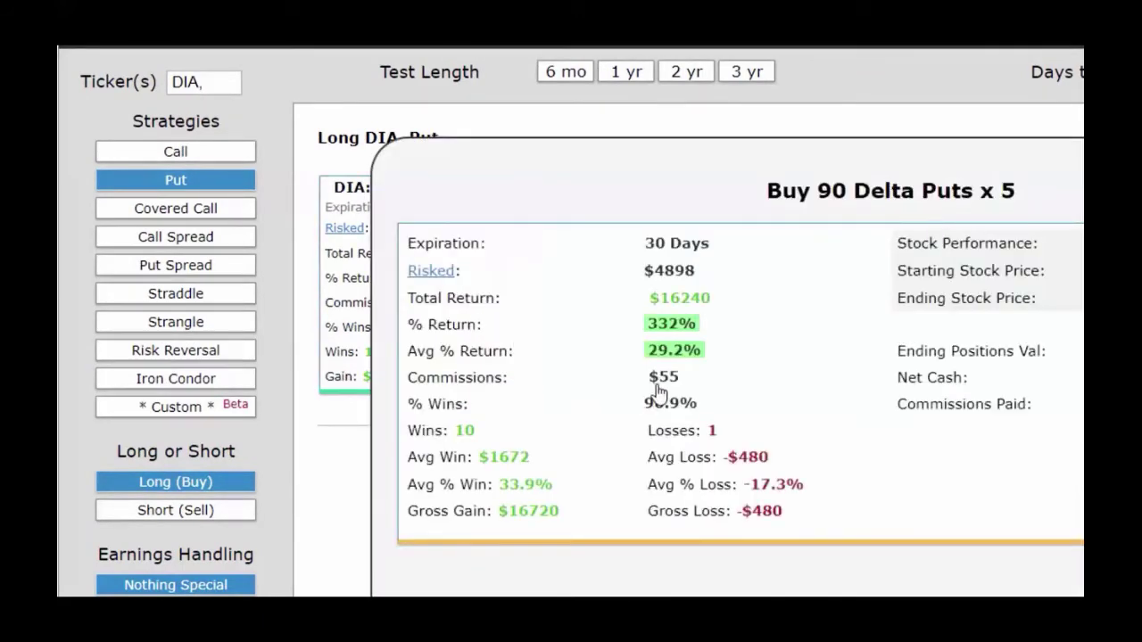
{"action": "left_click_drag", "start_coordinate": [647, 355], "coordinate": [693, 367]}
{"action": "left_click", "coordinate": [730, 375]}
{"action": "left_click_drag", "start_coordinate": [648, 486], "coordinate": [801, 489]}
{"action": "left_click", "coordinate": [839, 497]}
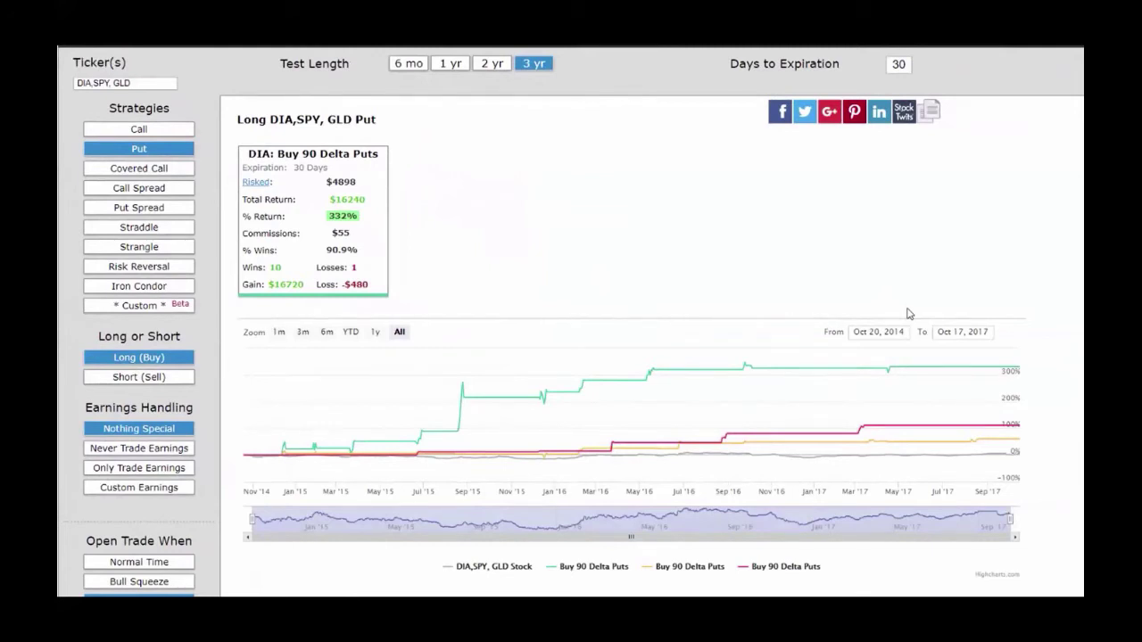
Step: Examine the conditions for opening a trade in the DIA, SPY, GLD put backtest
{"action": "scroll", "coordinate": [884, 375], "scroll_direction": "down", "scroll_amount": 1}
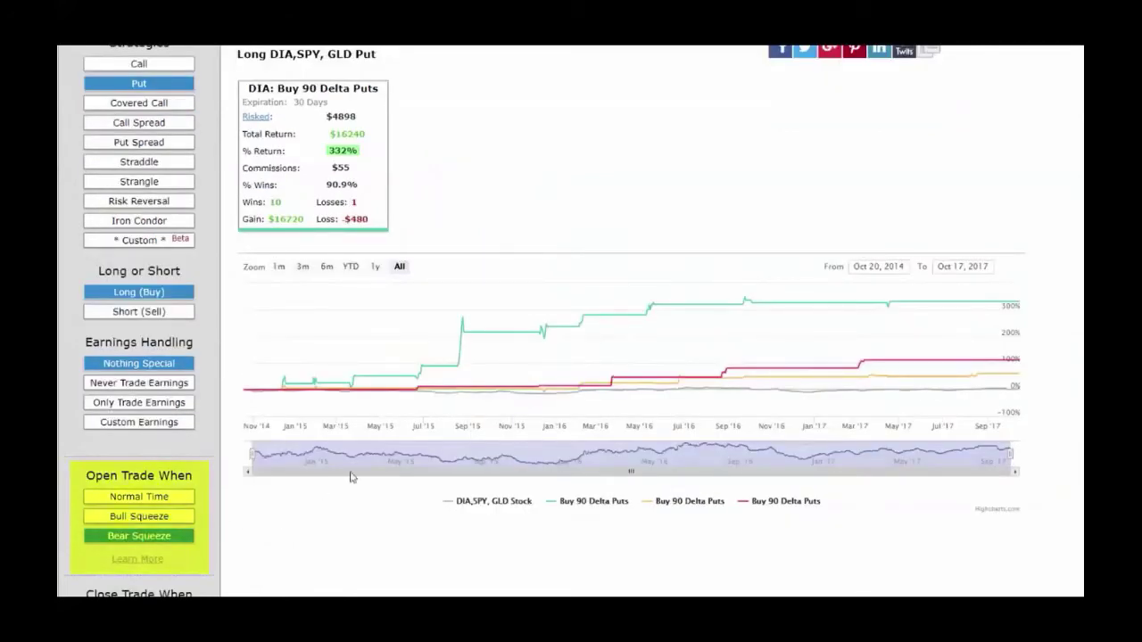
{"action": "scroll", "coordinate": [829, 251], "scroll_direction": "up", "scroll_amount": 1}
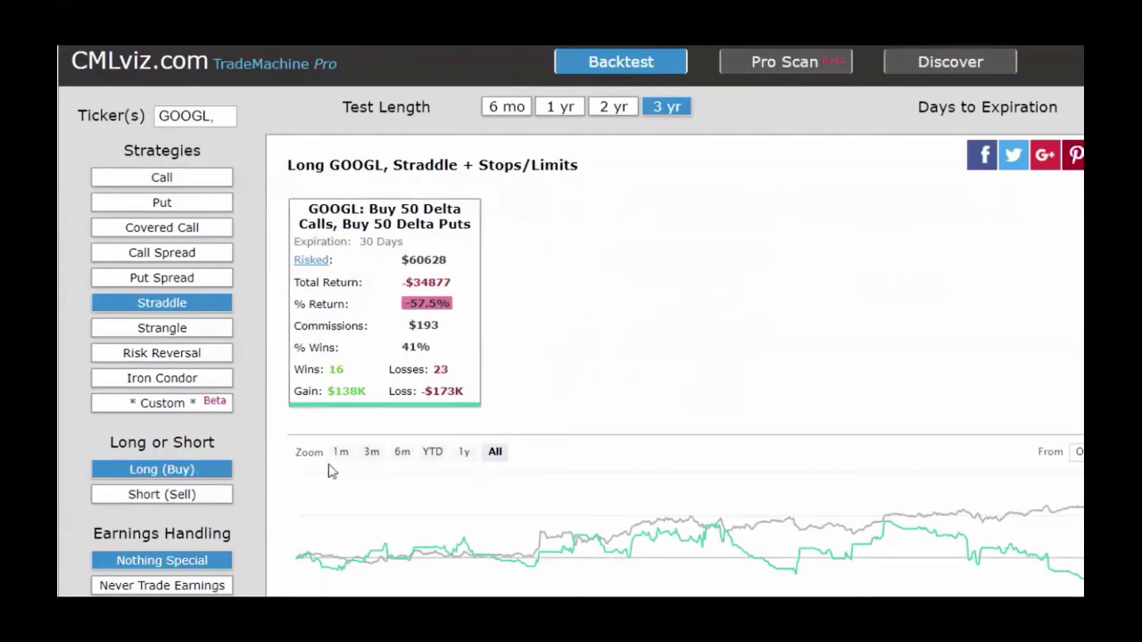
Step: Apply custom earnings handling to the GOOGL straddle, opening 1 day after earnings and closing 7 days after earnings
{"action": "scroll", "coordinate": [277, 482], "scroll_direction": "down", "scroll_amount": 3}
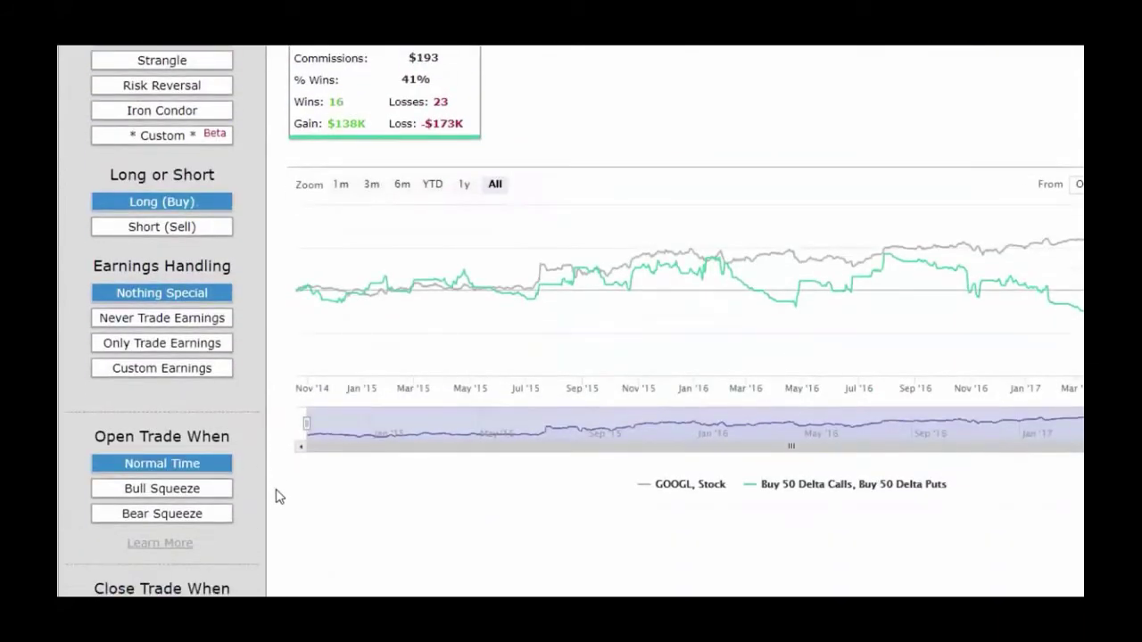
{"action": "left_click", "coordinate": [186, 369]}
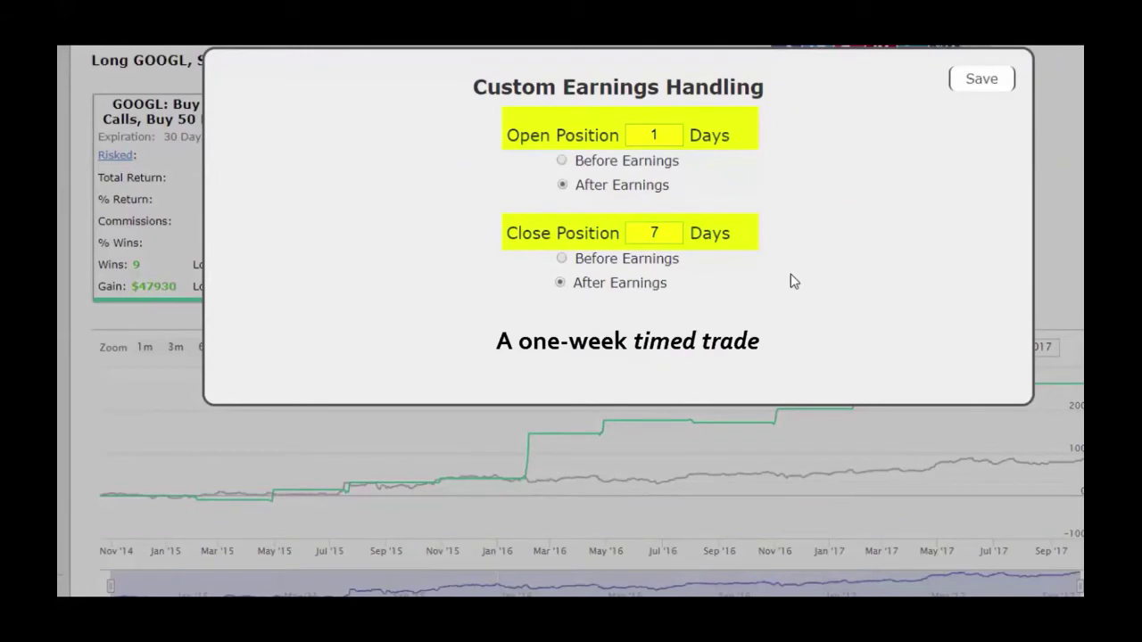
{"action": "left_click", "coordinate": [977, 97]}
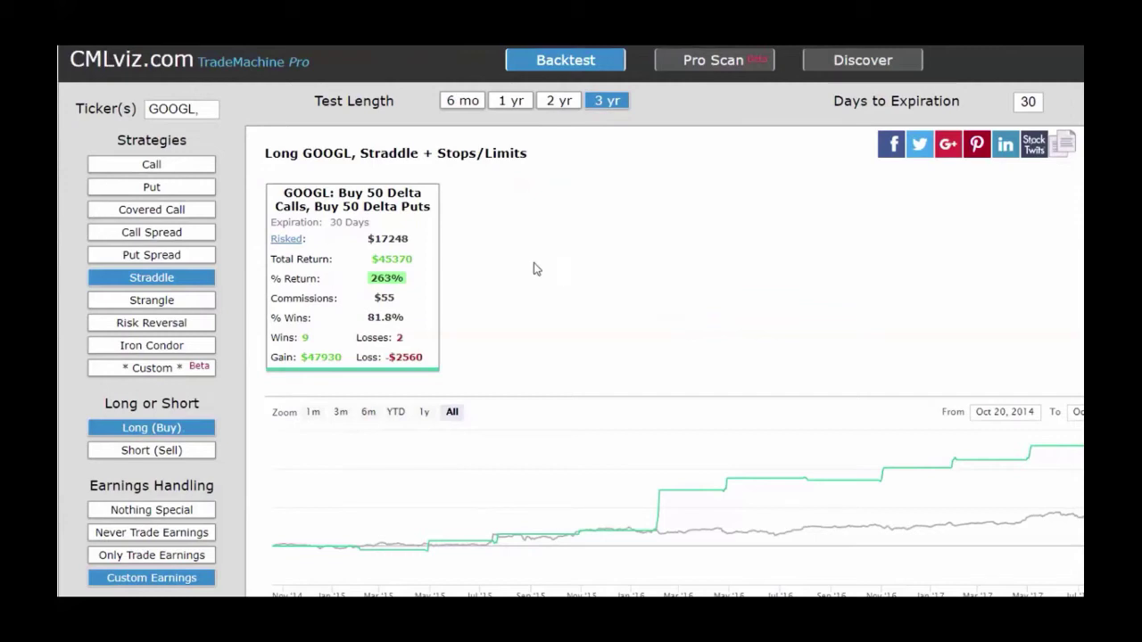
Step: Set up a Pro Scan by strategy on the S&P 500 with the "7 Days Pre, Long" strategy listed after "3 Days Pre, Long Call"
{"action": "left_click", "coordinate": [727, 71]}
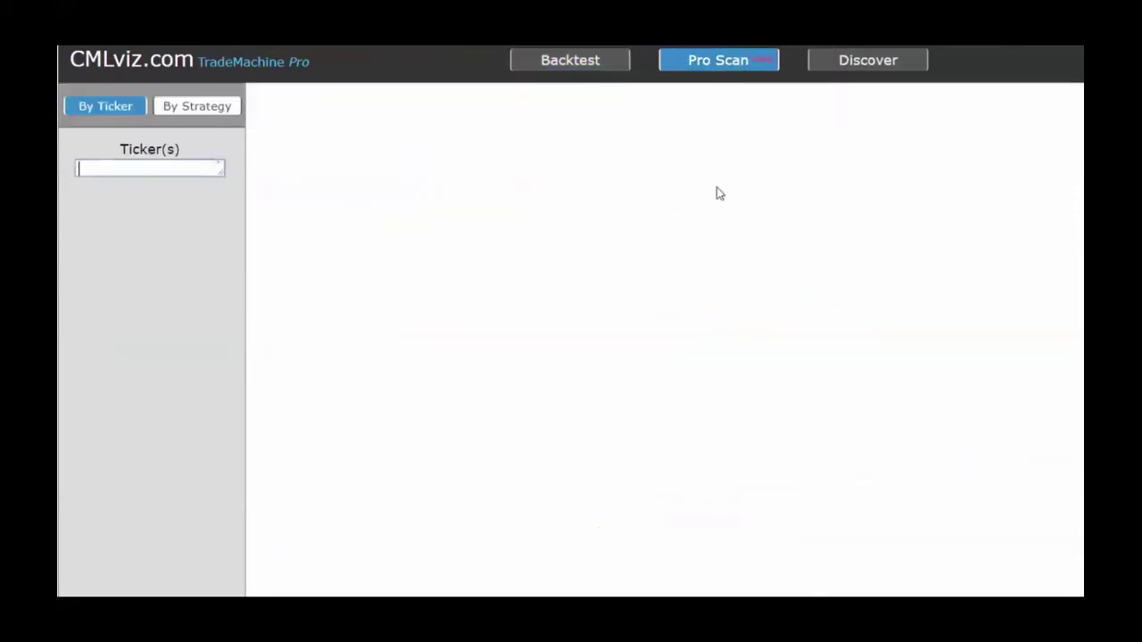
{"action": "left_click", "coordinate": [194, 108]}
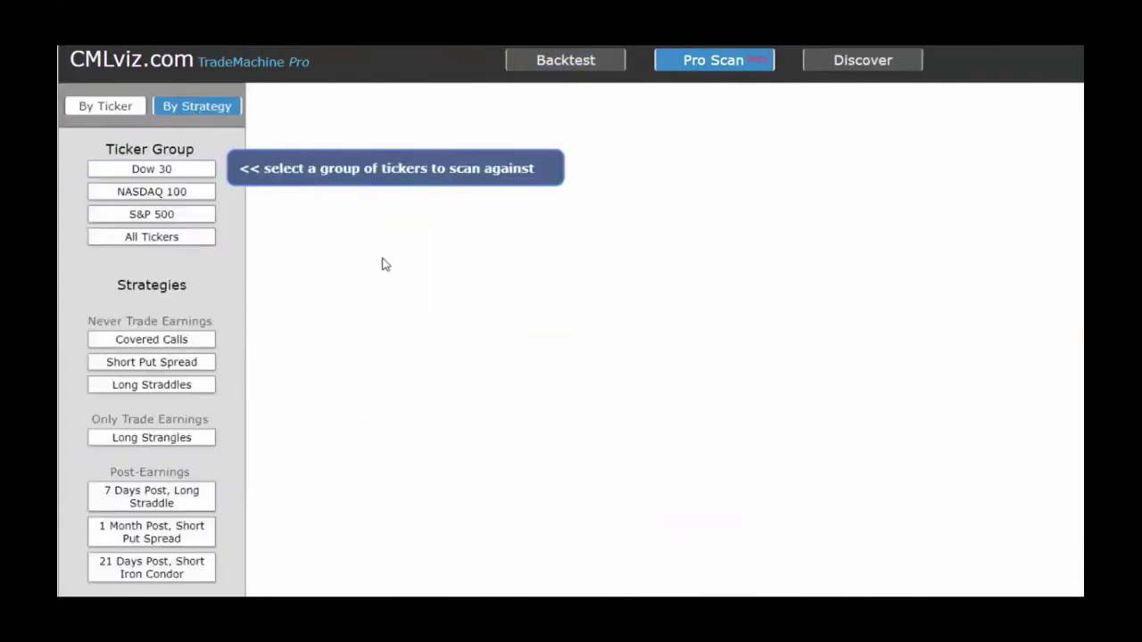
{"action": "left_click", "coordinate": [159, 216]}
{"action": "scroll", "coordinate": [287, 335], "scroll_direction": "down", "scroll_amount": 1}
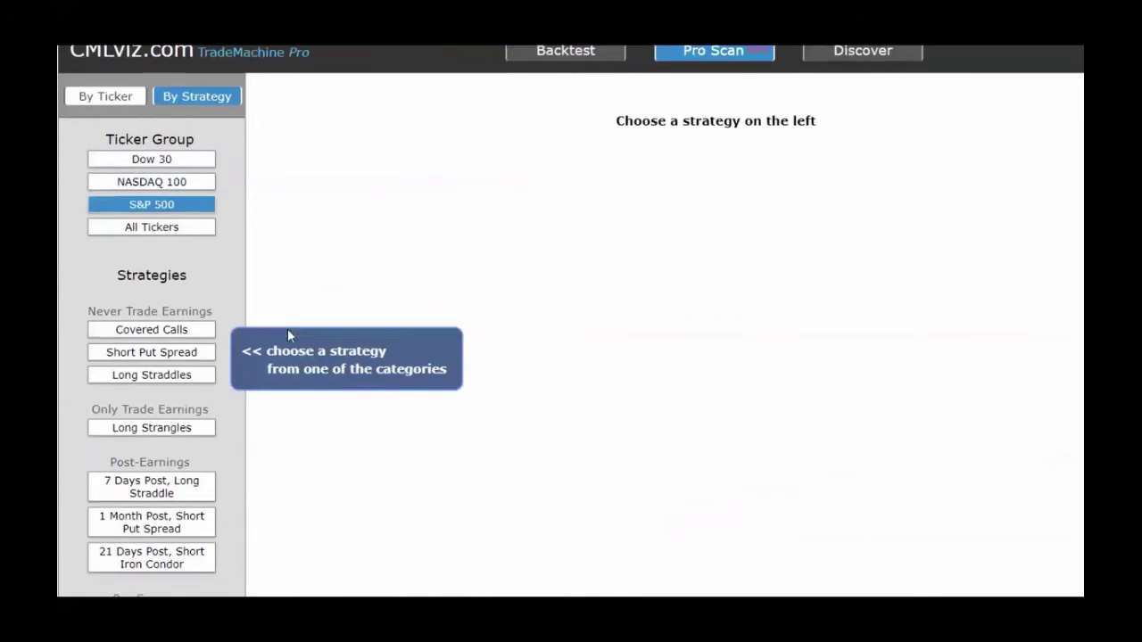
{"action": "scroll", "coordinate": [287, 335], "scroll_direction": "down", "scroll_amount": 2}
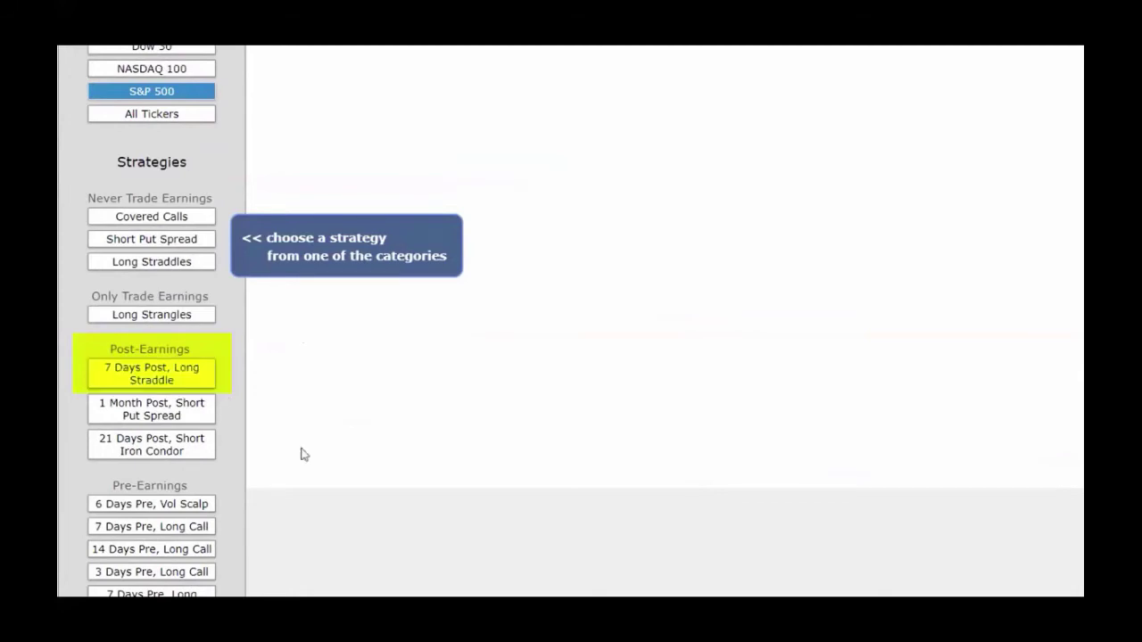
{"action": "left_click", "coordinate": [152, 595]}
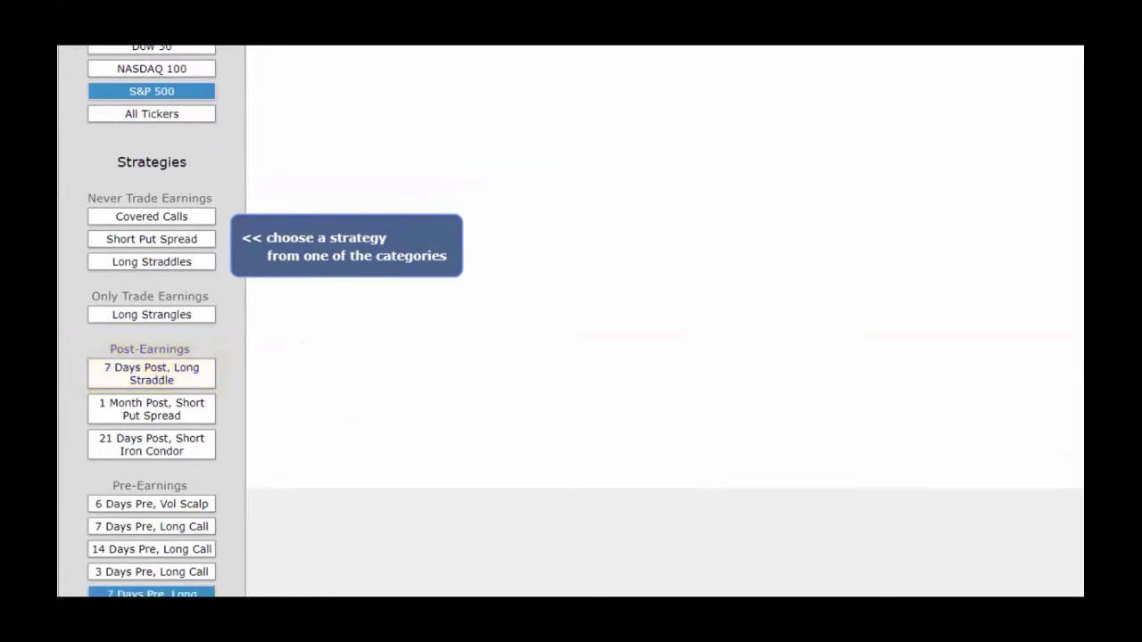
{"action": "scroll", "coordinate": [129, 575], "scroll_direction": "down", "scroll_amount": 1}
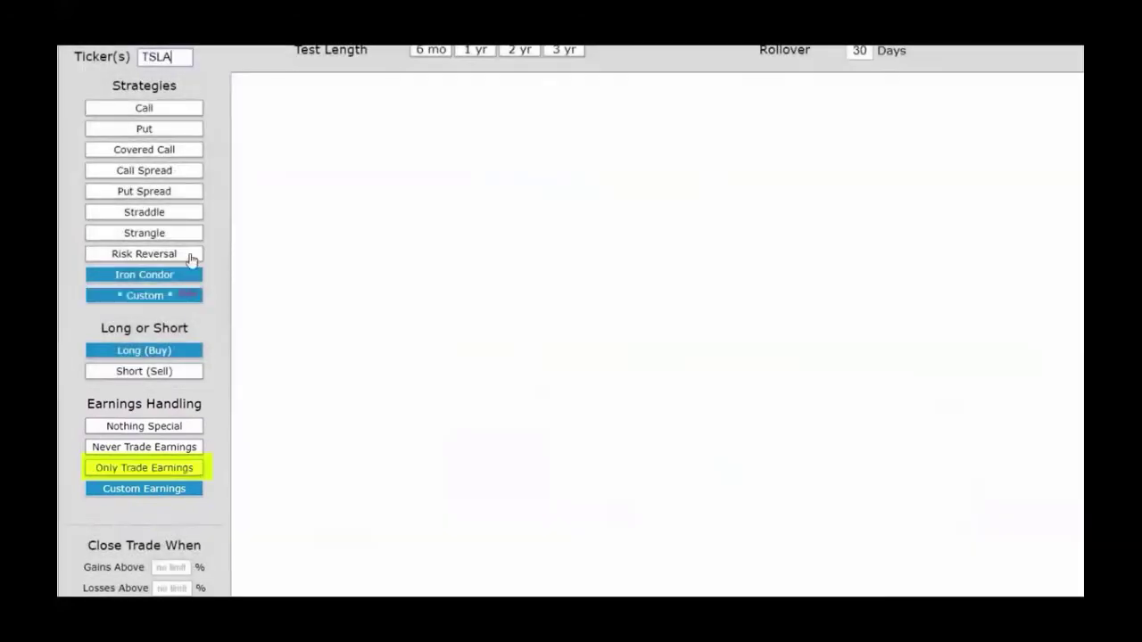
{"action": "mouse_move", "coordinate": [226, 350]}
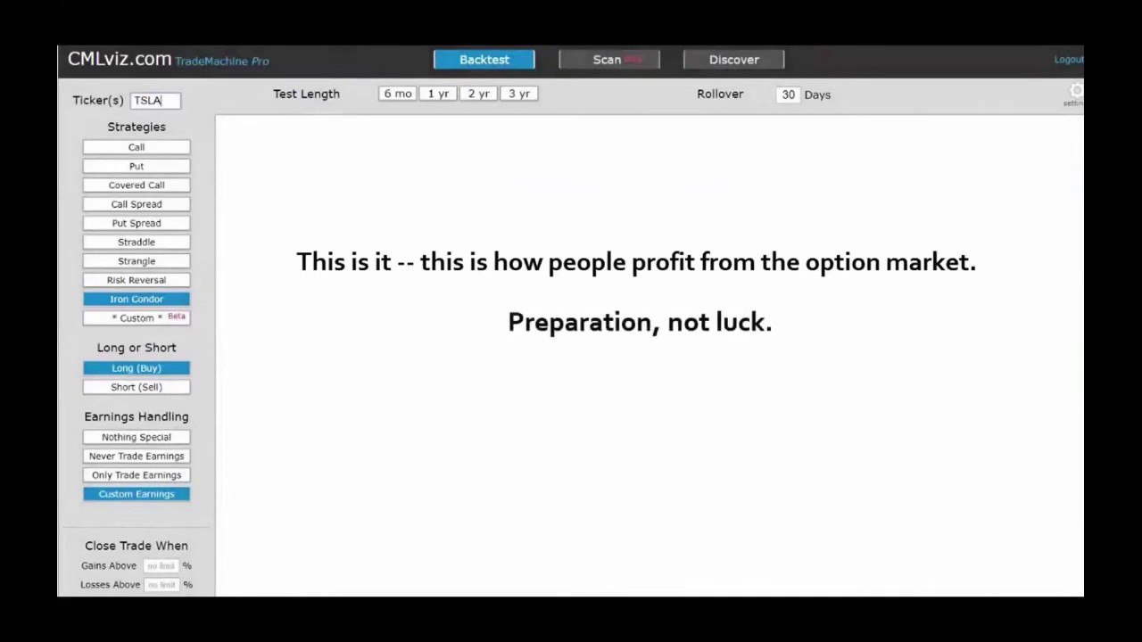
{"action": "mouse_move", "coordinate": [571, 612]}
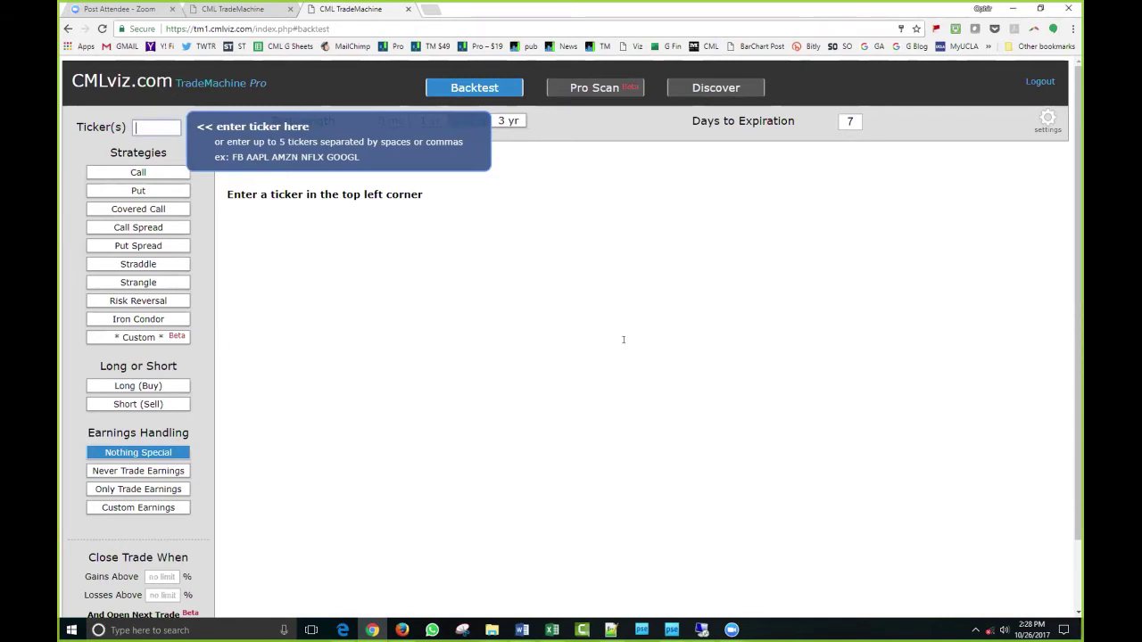
Step: Set up a backtest of a long straddle on the ticker GOOGL
{"action": "type", "text": "GOOGL"}
{"action": "left_click", "coordinate": [132, 171]}
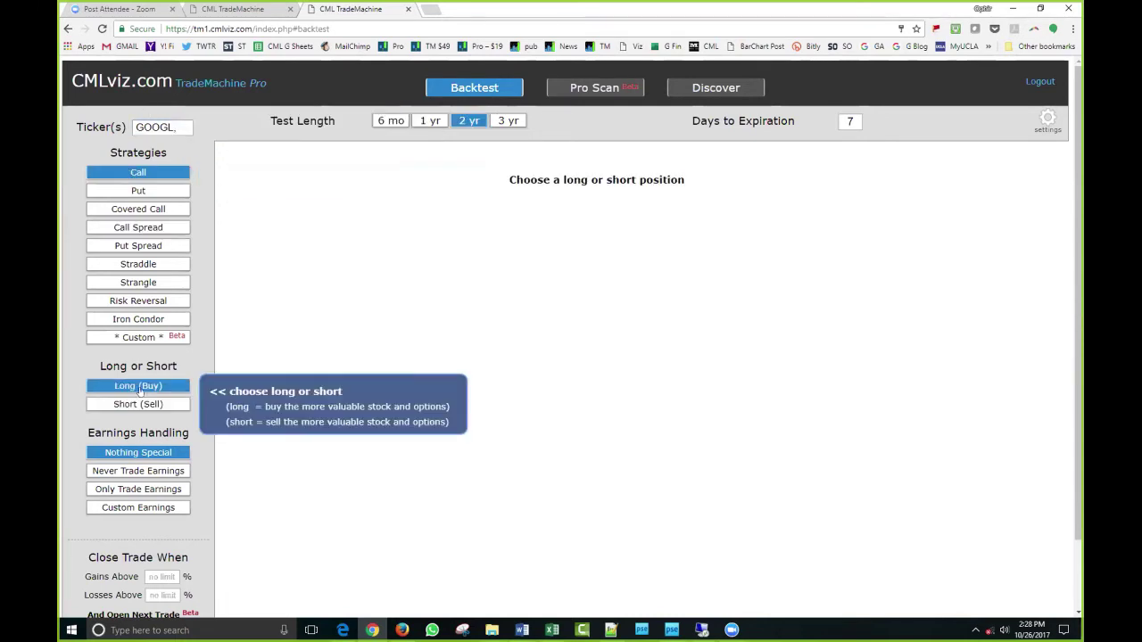
{"action": "left_click", "coordinate": [143, 264]}
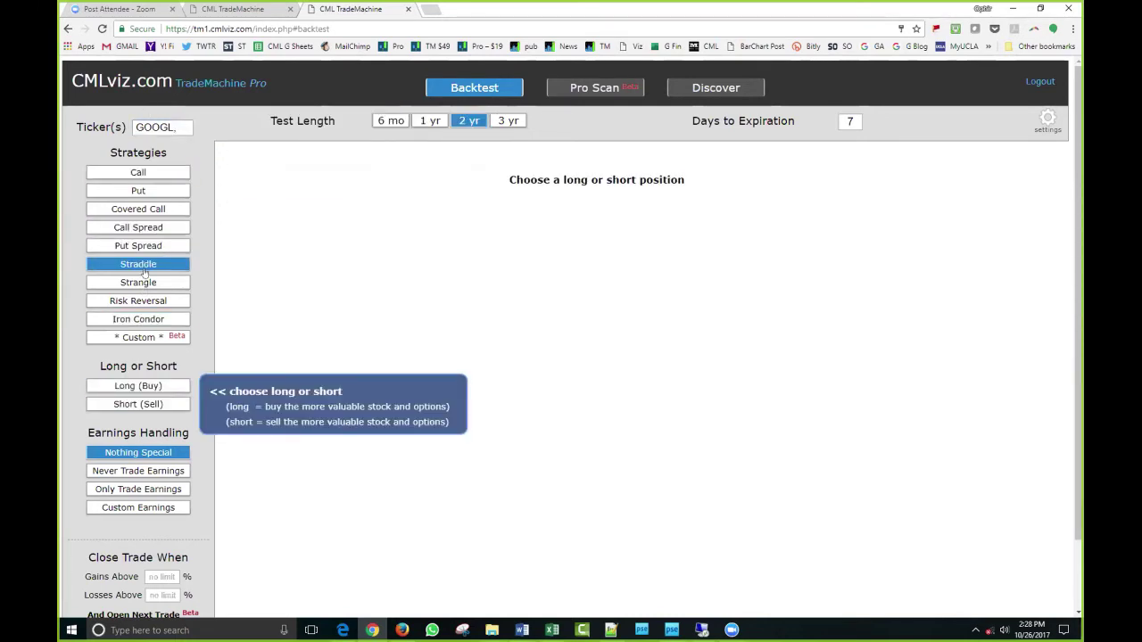
{"action": "left_click", "coordinate": [143, 386]}
Step: Set custom earnings handling to open the position 1 day after earnings and close it 7 days after earnings
{"action": "left_click", "coordinate": [139, 508]}
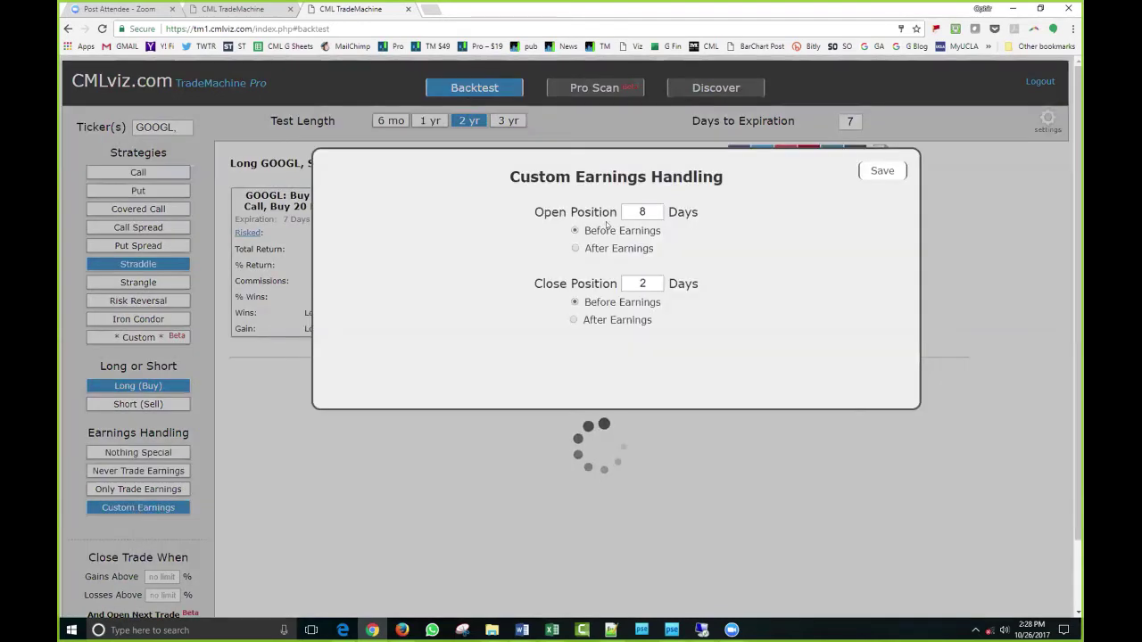
{"action": "double_click", "coordinate": [641, 211]}
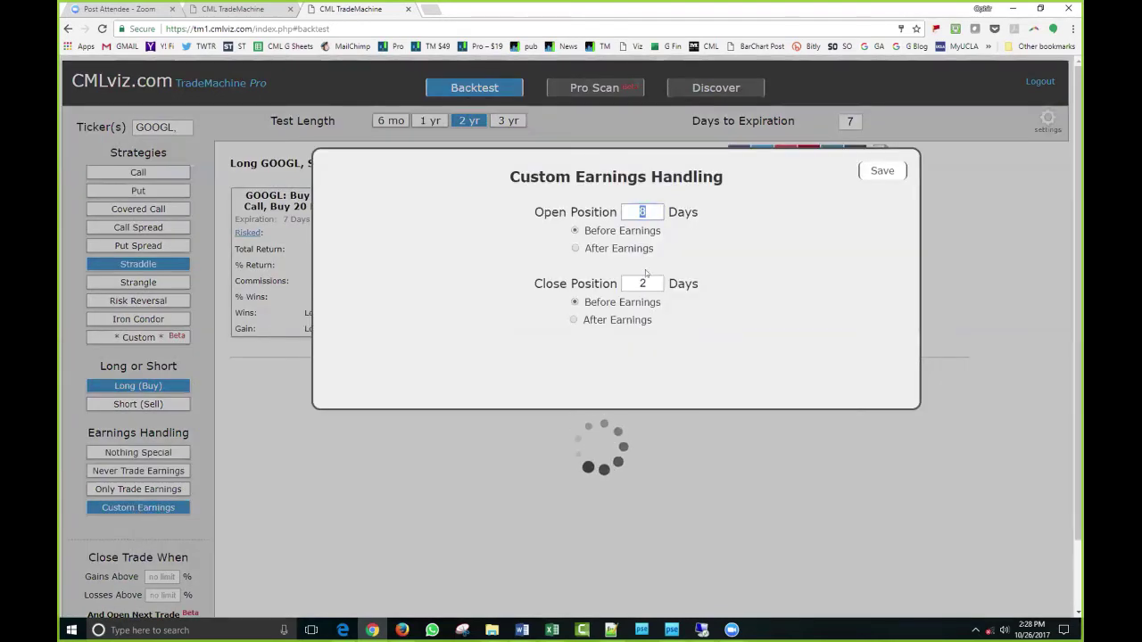
{"action": "type", "text": "1"}
{"action": "key", "text": "Tab"}
{"action": "type", "text": "7"}
{"action": "left_click", "coordinate": [589, 248]}
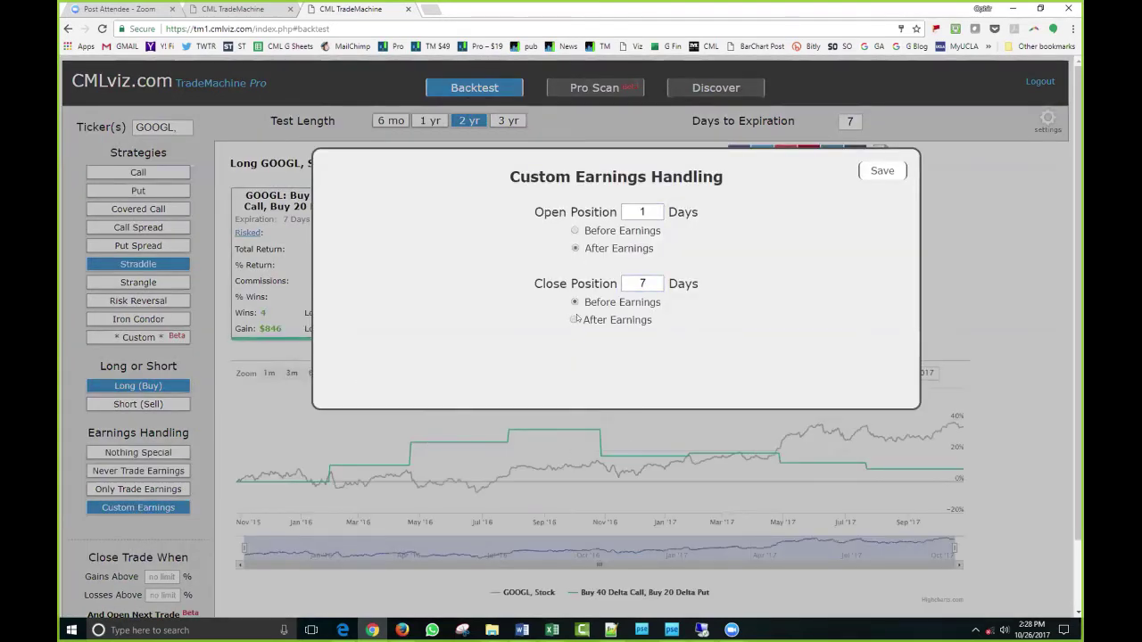
{"action": "left_click", "coordinate": [574, 320]}
{"action": "left_click", "coordinate": [882, 171]}
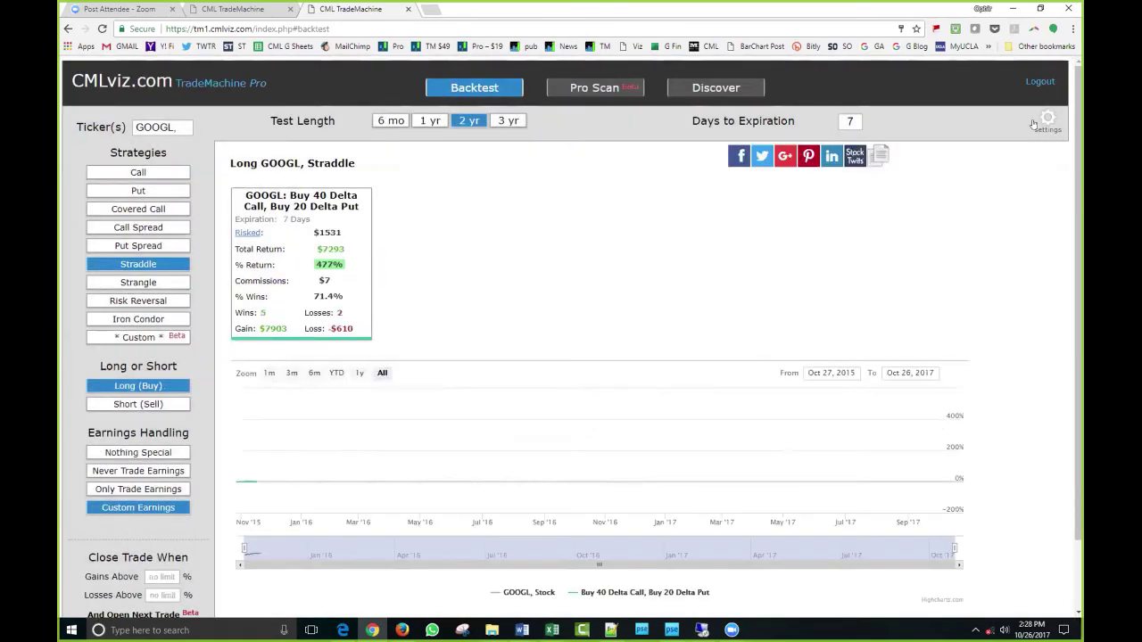
Step: Set the middle strategy delta to 50 for both leg 1 and leg 2 and save the settings
{"action": "left_click", "coordinate": [1035, 123]}
{"action": "double_click", "coordinate": [711, 490]}
{"action": "type", "text": "50"}
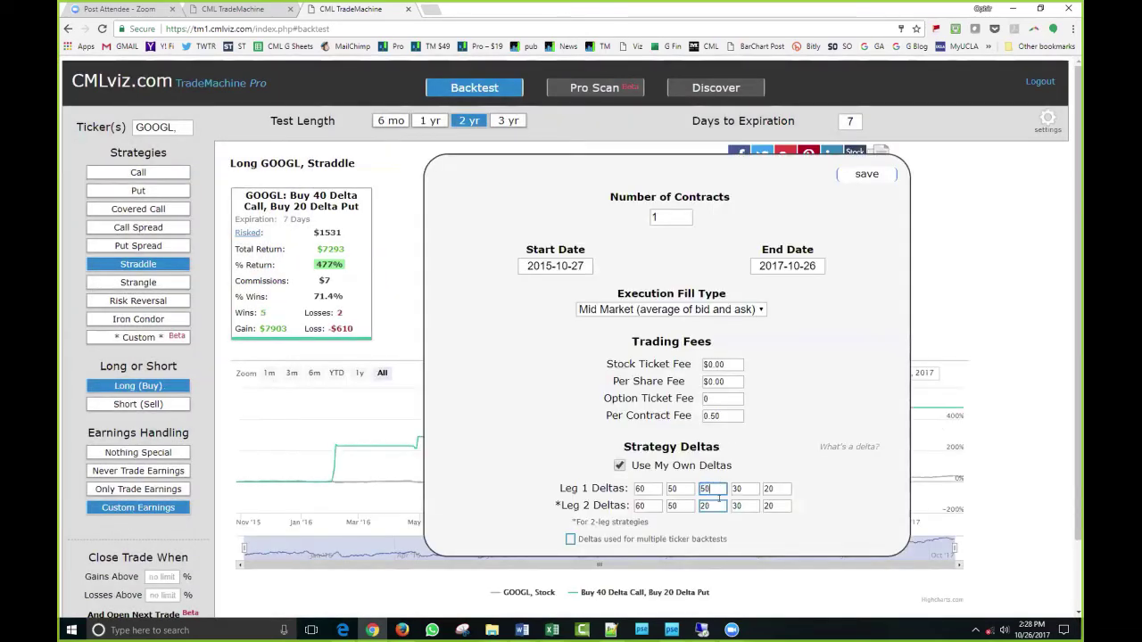
{"action": "double_click", "coordinate": [711, 506]}
{"action": "type", "text": "50"}
{"action": "left_click", "coordinate": [867, 174]}
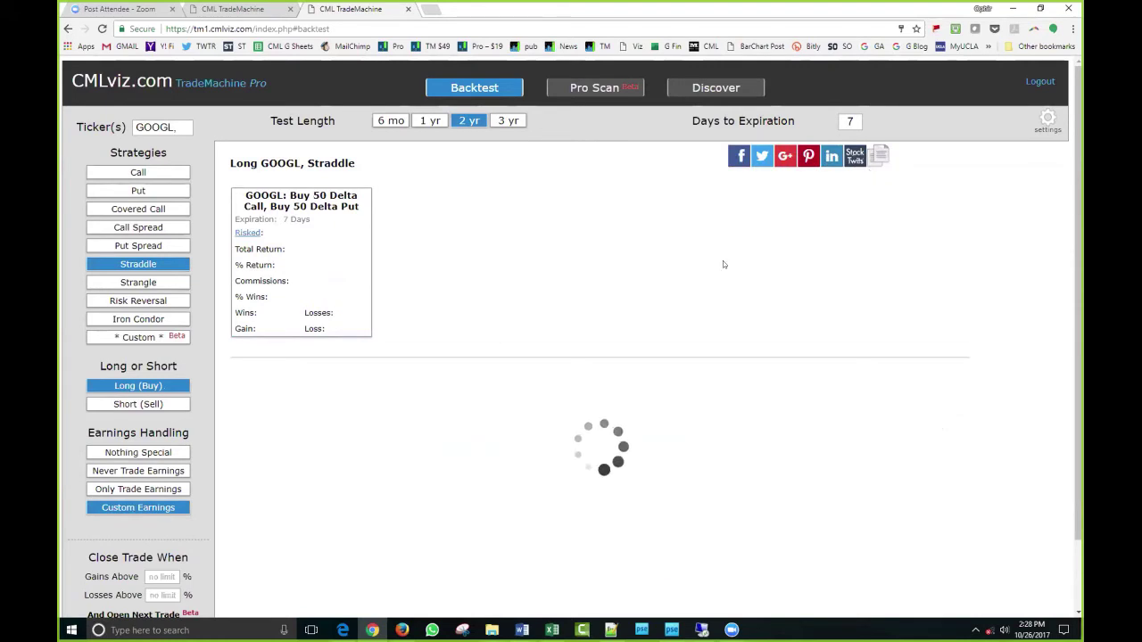
Step: Set the test length to 3 years and review the custom earnings handling, keeping its values
{"action": "left_click", "coordinate": [506, 122]}
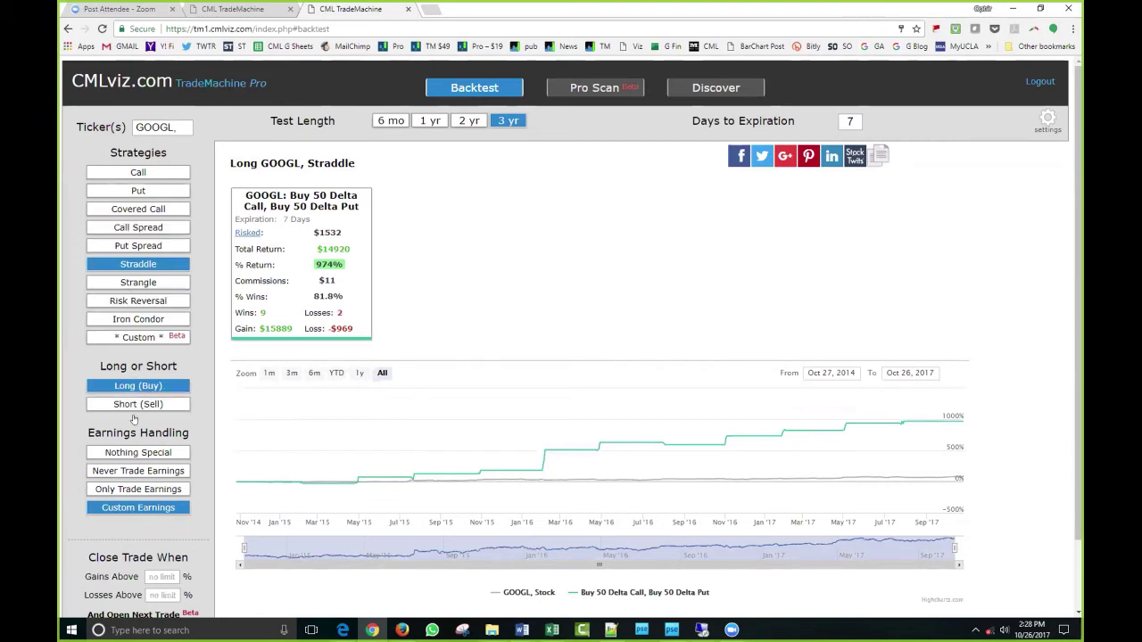
{"action": "left_click", "coordinate": [161, 508]}
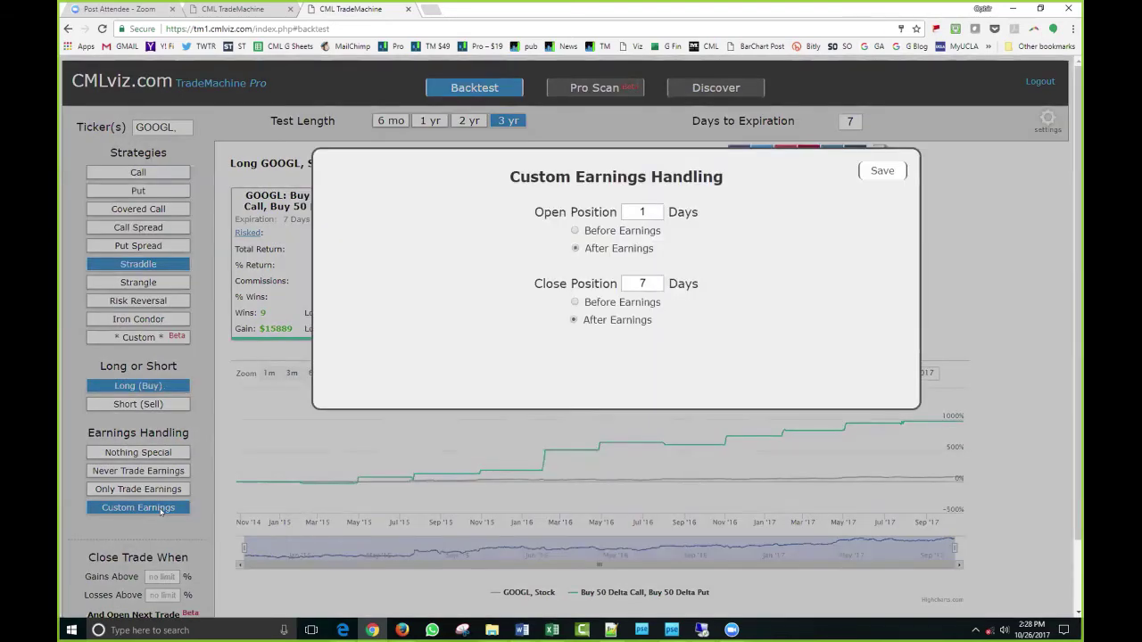
{"action": "left_click", "coordinate": [893, 172]}
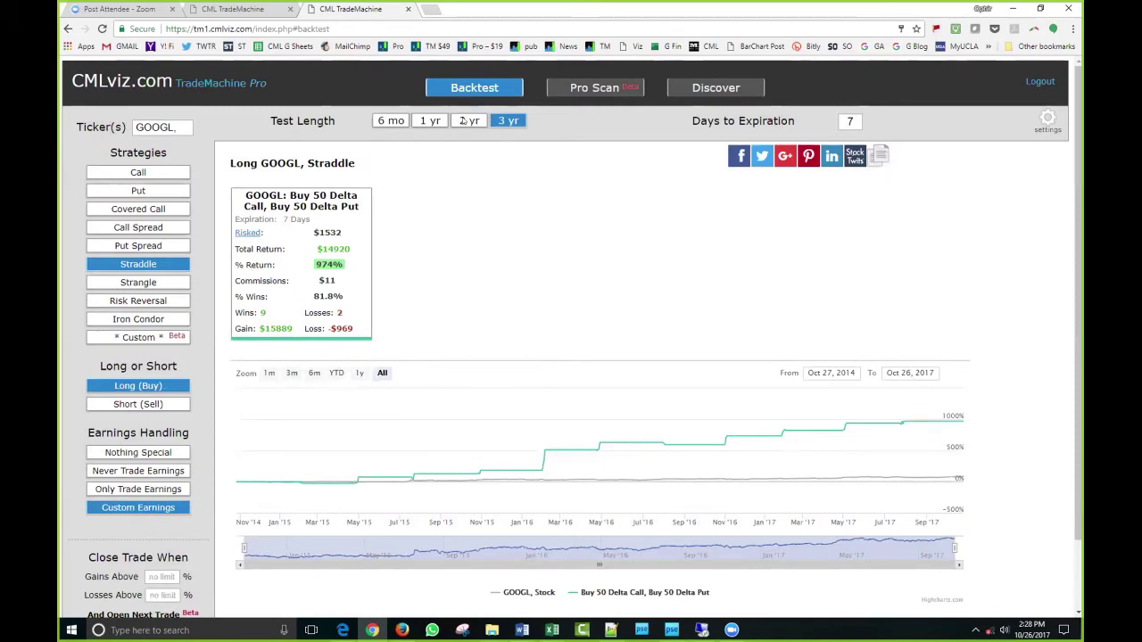
Step: Clear the GOOGL ticker from the backtest, view the Pro Scan page and switch to the Discover page
{"action": "left_click", "coordinate": [181, 126]}
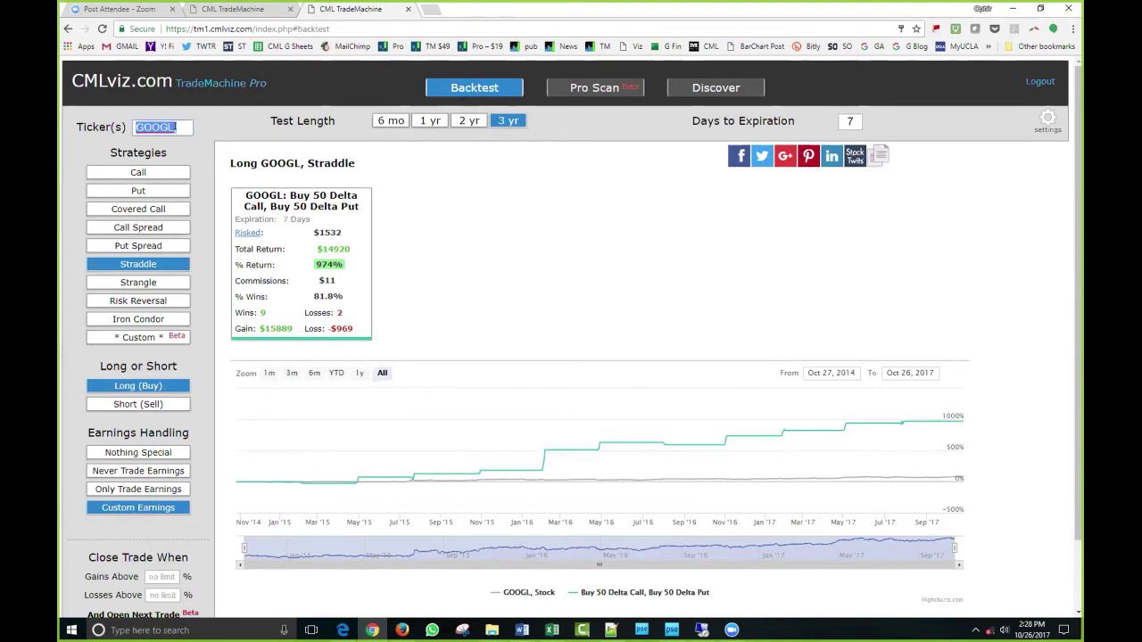
{"action": "key", "text": "BackSpace"}
{"action": "left_click", "coordinate": [607, 94]}
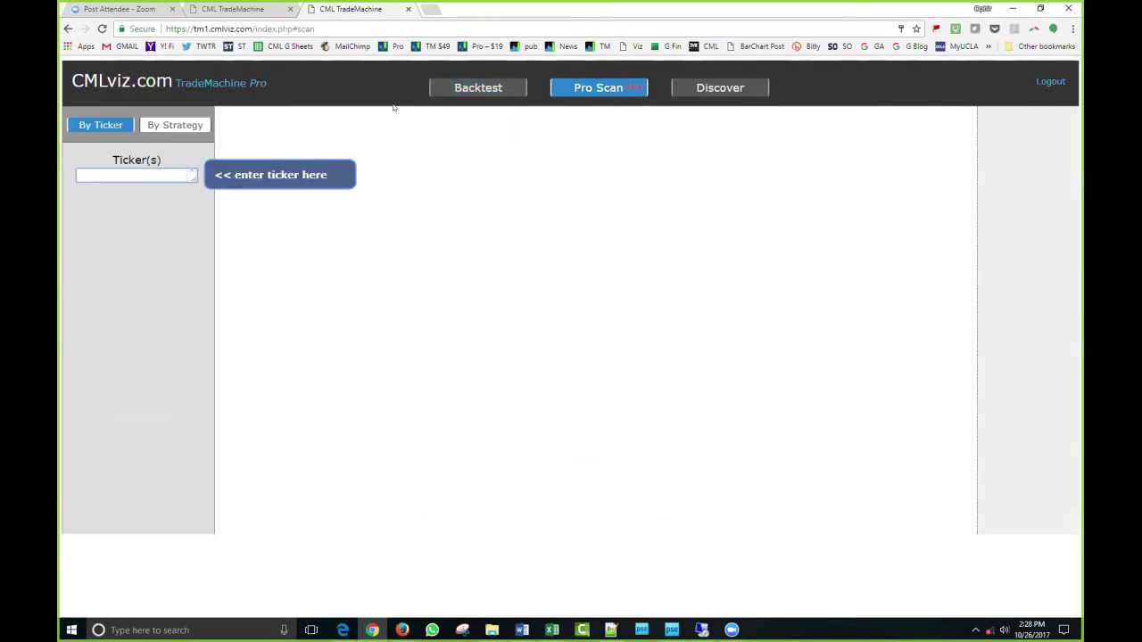
{"action": "left_click", "coordinate": [746, 93]}
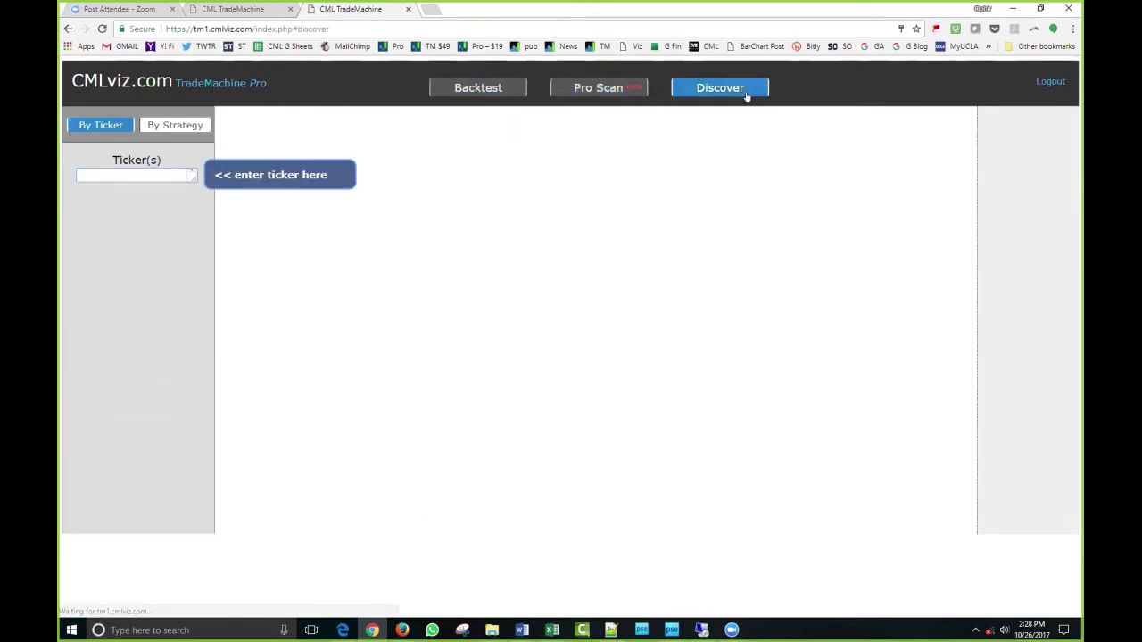
Step: Find the 10-October-2017 Market Insights article "Trading Google Options Right After Earnings" and open it in a separate browser tab
{"action": "left_click_drag", "start_coordinate": [805, 130], "coordinate": [912, 130]}
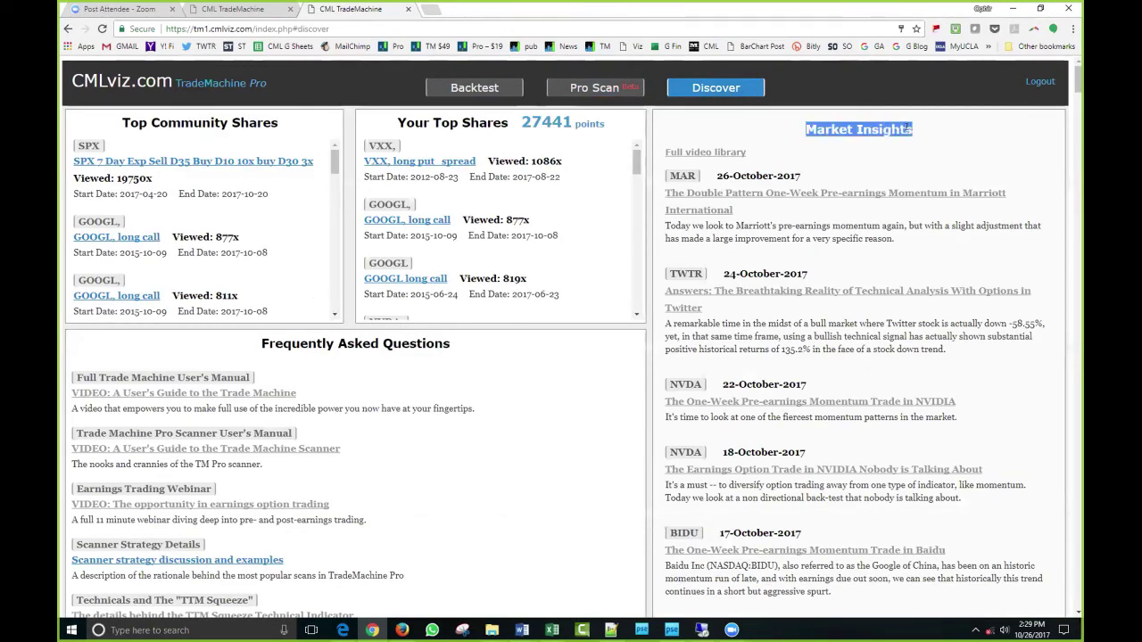
{"action": "left_click", "coordinate": [910, 130]}
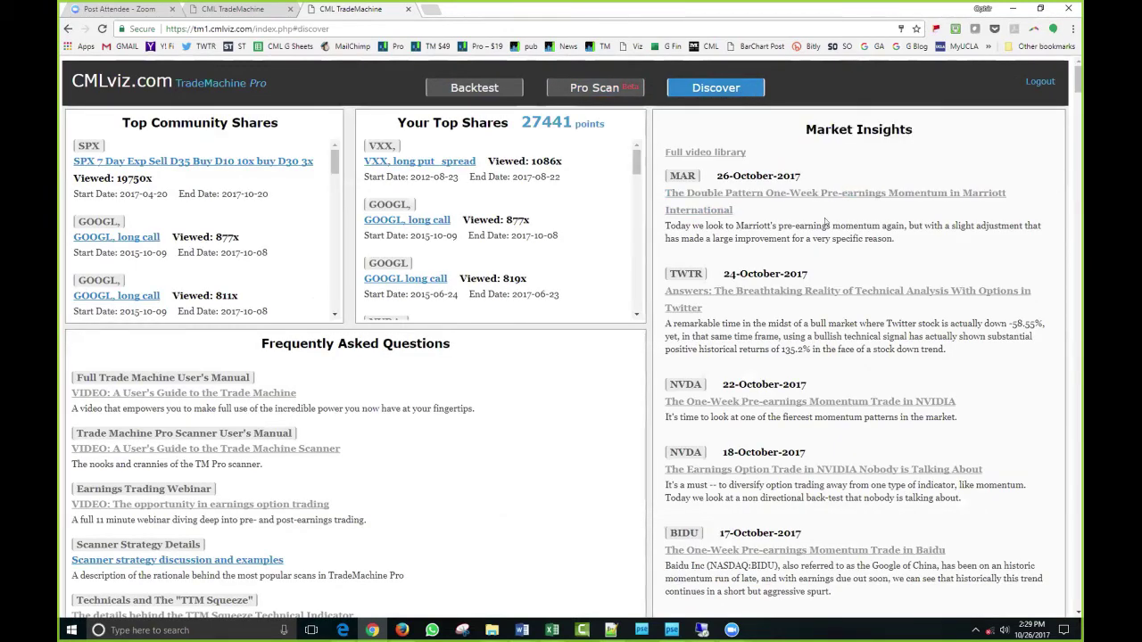
{"action": "scroll", "coordinate": [814, 265], "scroll_direction": "down", "scroll_amount": 1}
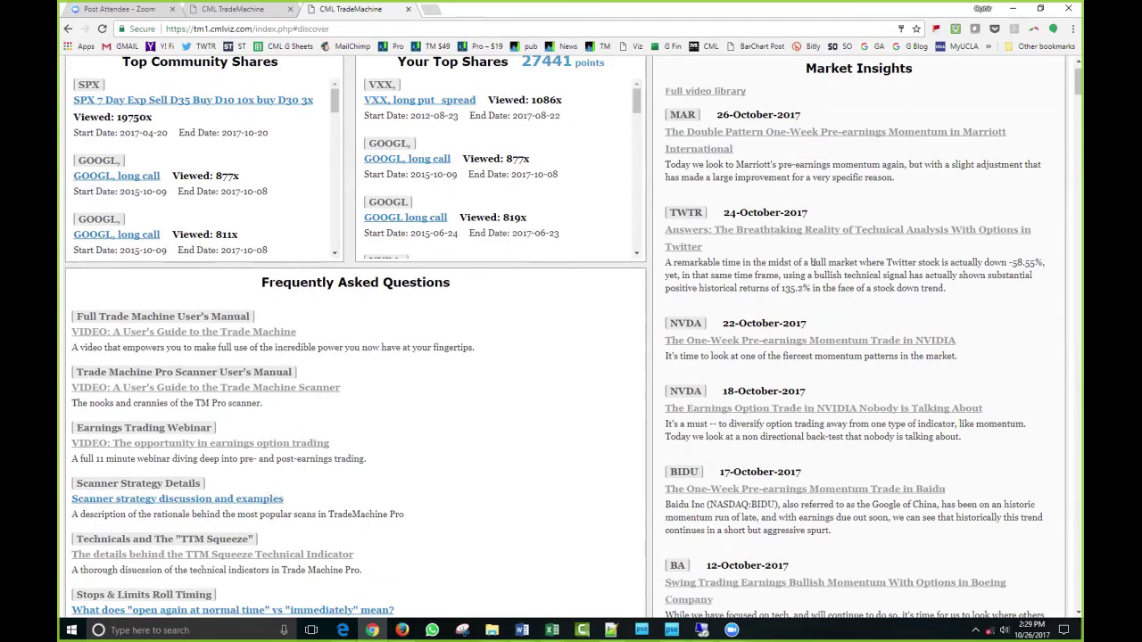
{"action": "scroll", "coordinate": [814, 262], "scroll_direction": "down", "scroll_amount": 2}
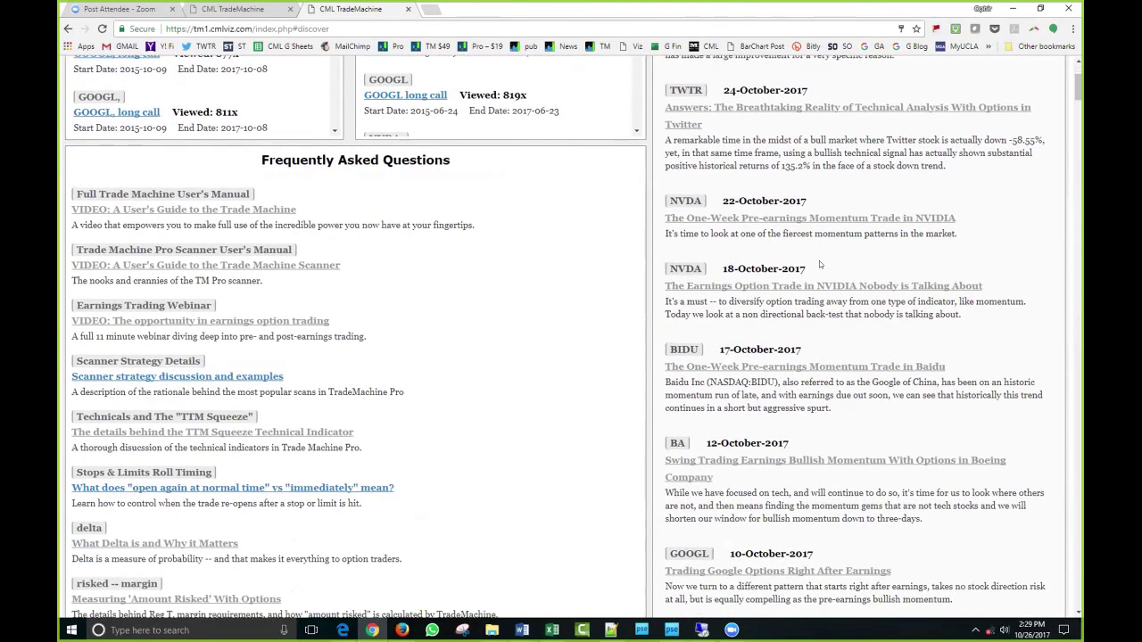
{"action": "scroll", "coordinate": [820, 264], "scroll_direction": "down", "scroll_amount": 5}
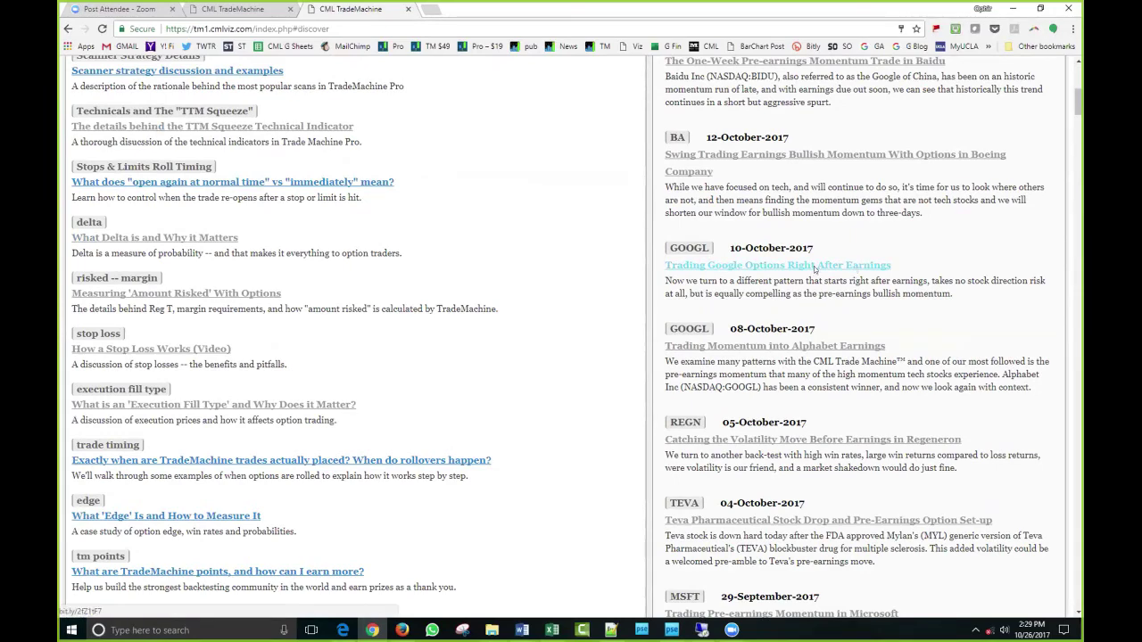
{"action": "right_click", "coordinate": [813, 266]}
{"action": "left_click", "coordinate": [870, 277]}
{"action": "left_click", "coordinate": [459, 9]}
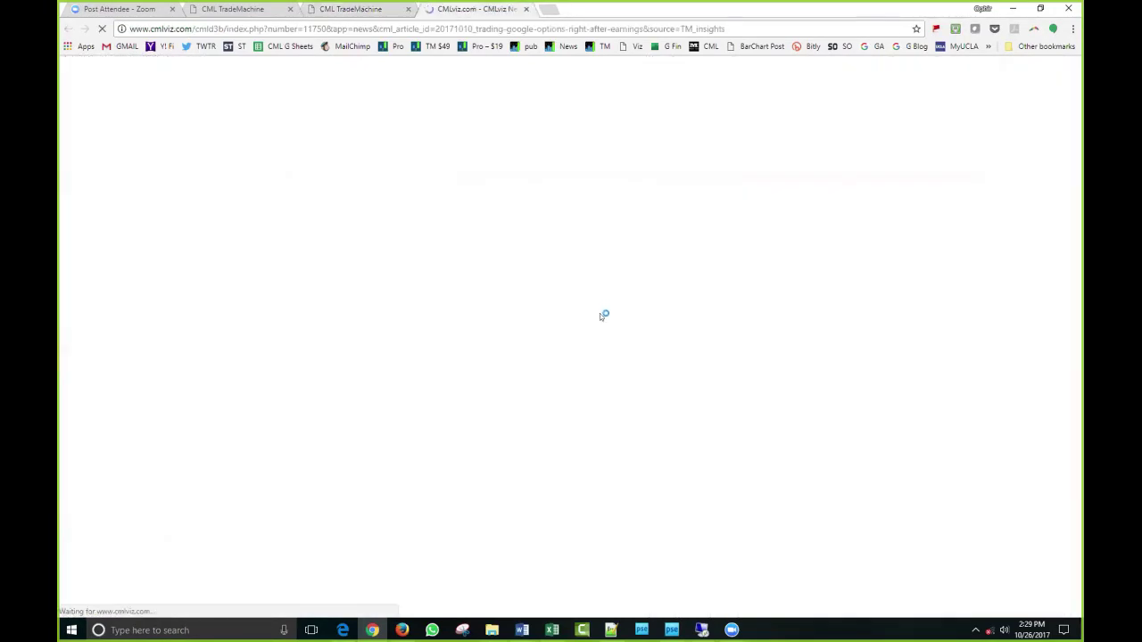
Step: Read through the Alphabet article's rules, risk control, scanner discovery and results sections, and close the article
{"action": "scroll", "coordinate": [600, 313], "scroll_direction": "down", "scroll_amount": 4}
{"action": "scroll", "coordinate": [507, 337], "scroll_direction": "down", "scroll_amount": 10}
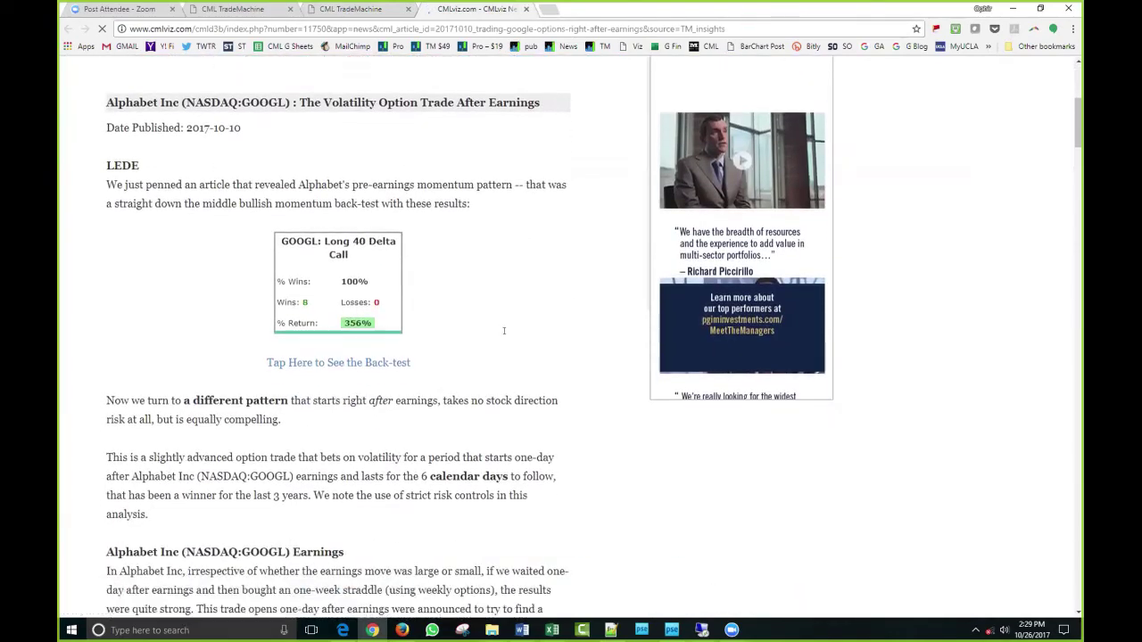
{"action": "scroll", "coordinate": [499, 342], "scroll_direction": "down", "scroll_amount": 12}
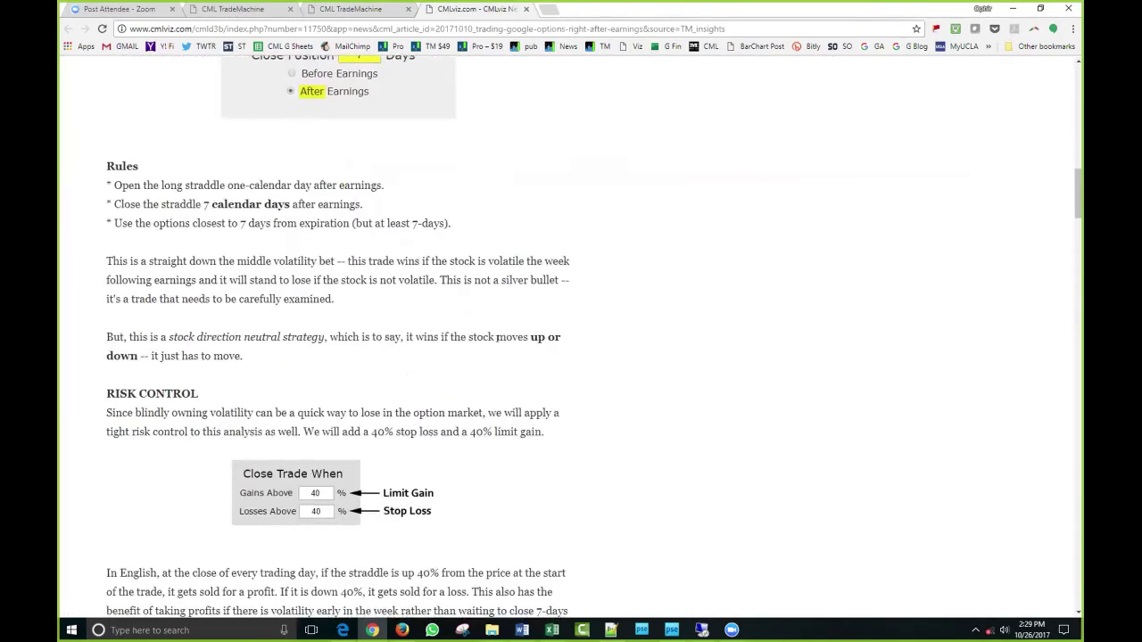
{"action": "scroll", "coordinate": [500, 342], "scroll_direction": "down", "scroll_amount": 12}
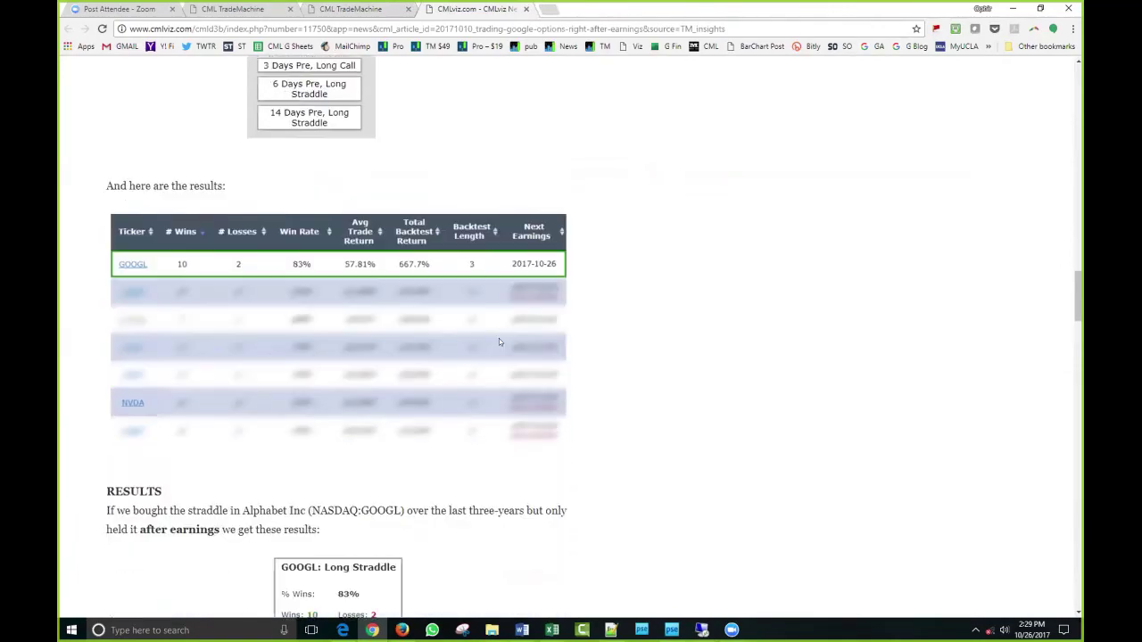
{"action": "scroll", "coordinate": [499, 342], "scroll_direction": "down", "scroll_amount": 12}
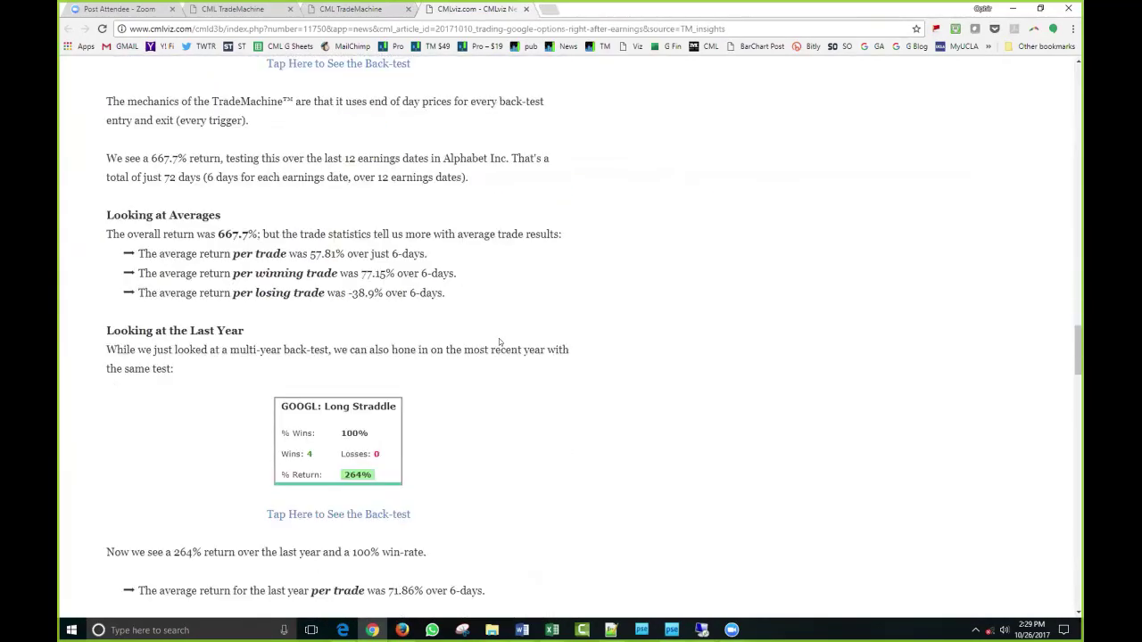
{"action": "scroll", "coordinate": [498, 340], "scroll_direction": "down", "scroll_amount": 2}
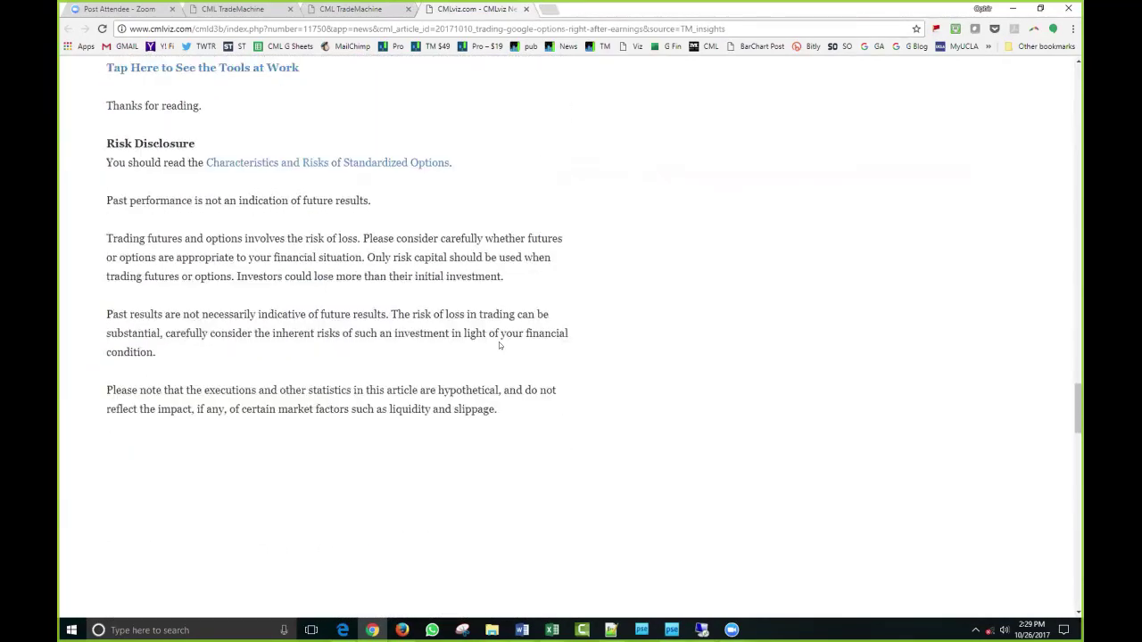
{"action": "scroll", "coordinate": [499, 342], "scroll_direction": "up", "scroll_amount": 12}
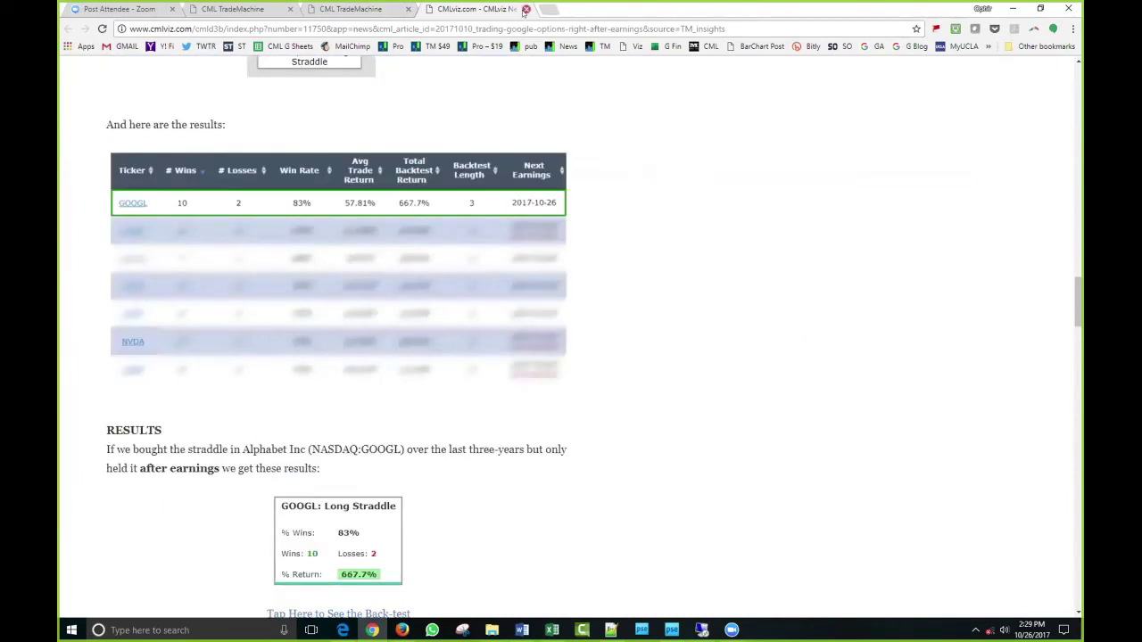
{"action": "scroll", "coordinate": [503, 128], "scroll_direction": "up", "scroll_amount": 4}
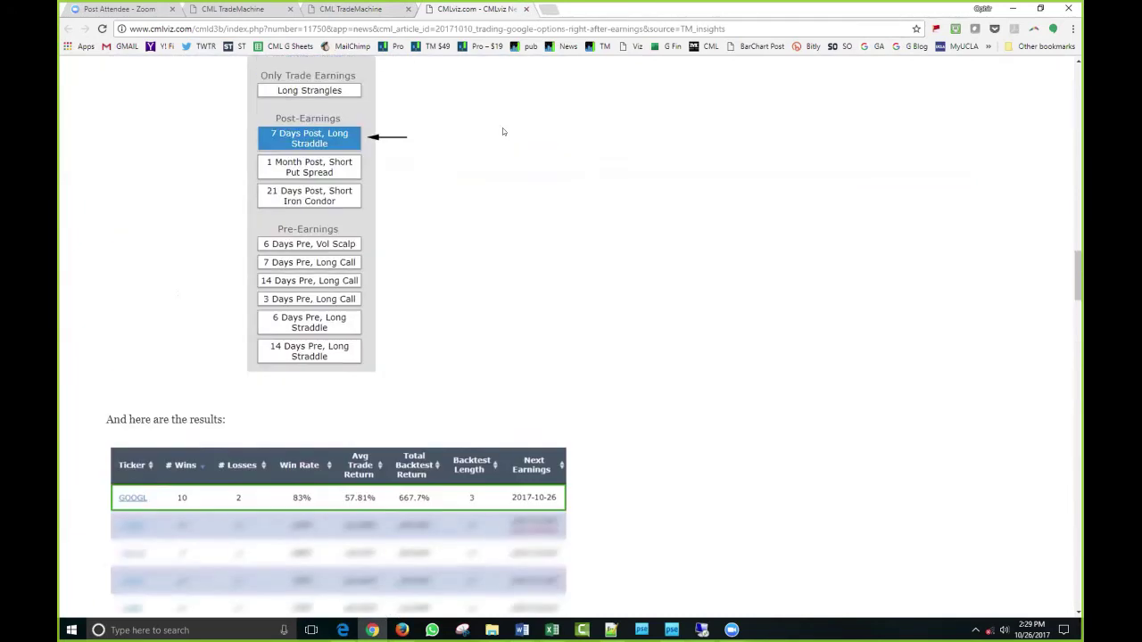
{"action": "scroll", "coordinate": [397, 268], "scroll_direction": "up", "scroll_amount": 8}
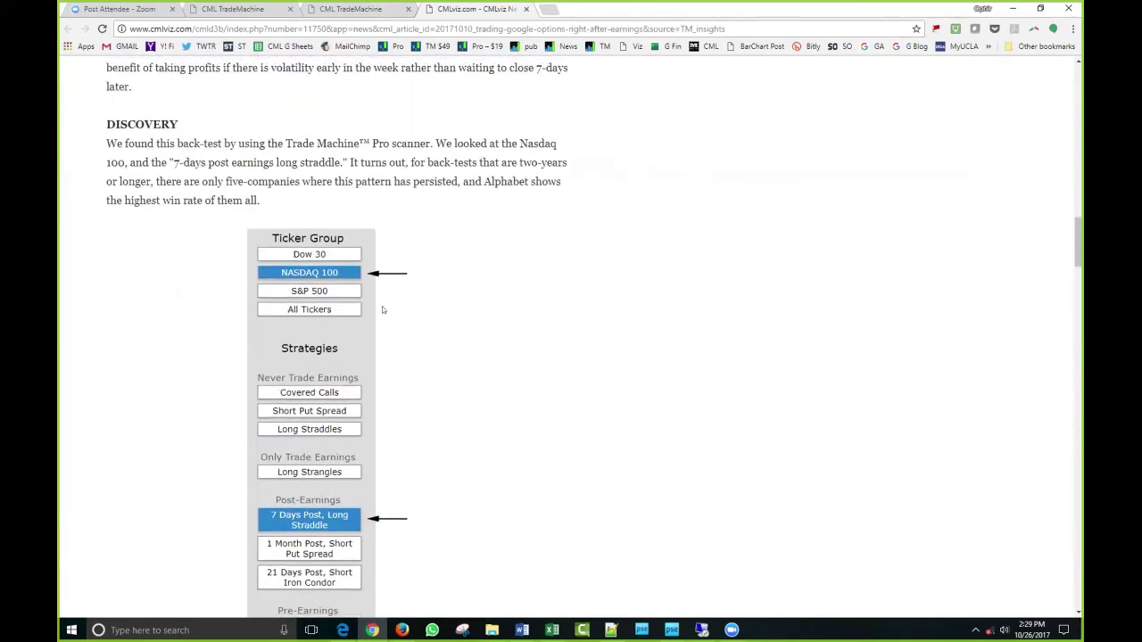
{"action": "left_click", "coordinate": [527, 9]}
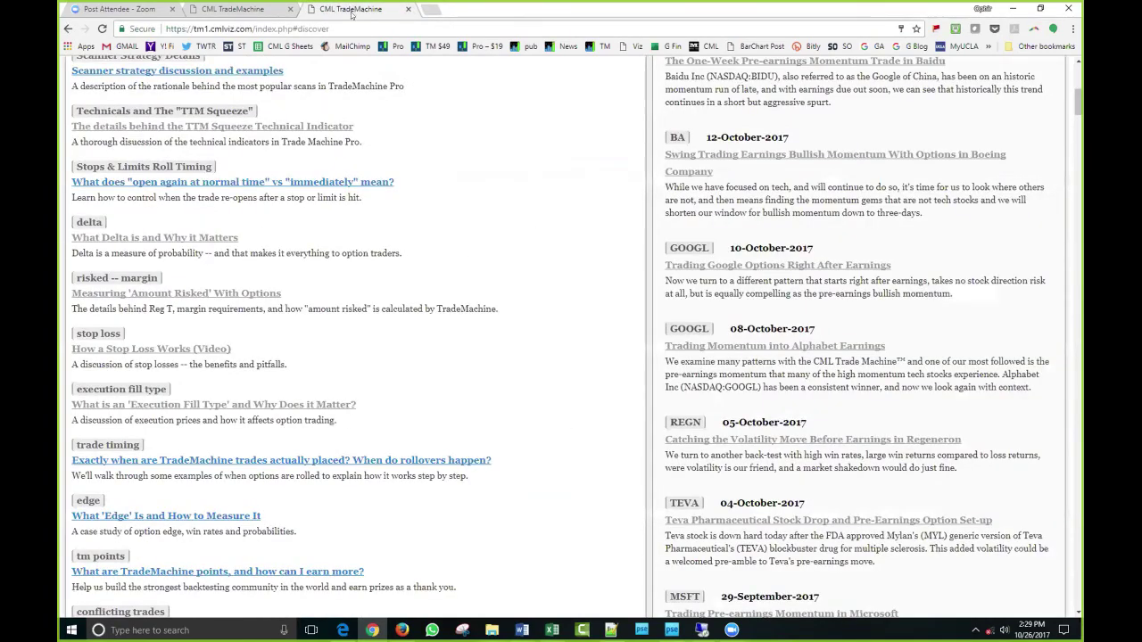
Step: Revisit the Backtest and Pro Scan pages and return to the Discover page
{"action": "scroll", "coordinate": [382, 251], "scroll_direction": "up", "scroll_amount": 5}
{"action": "scroll", "coordinate": [383, 251], "scroll_direction": "up", "scroll_amount": 2}
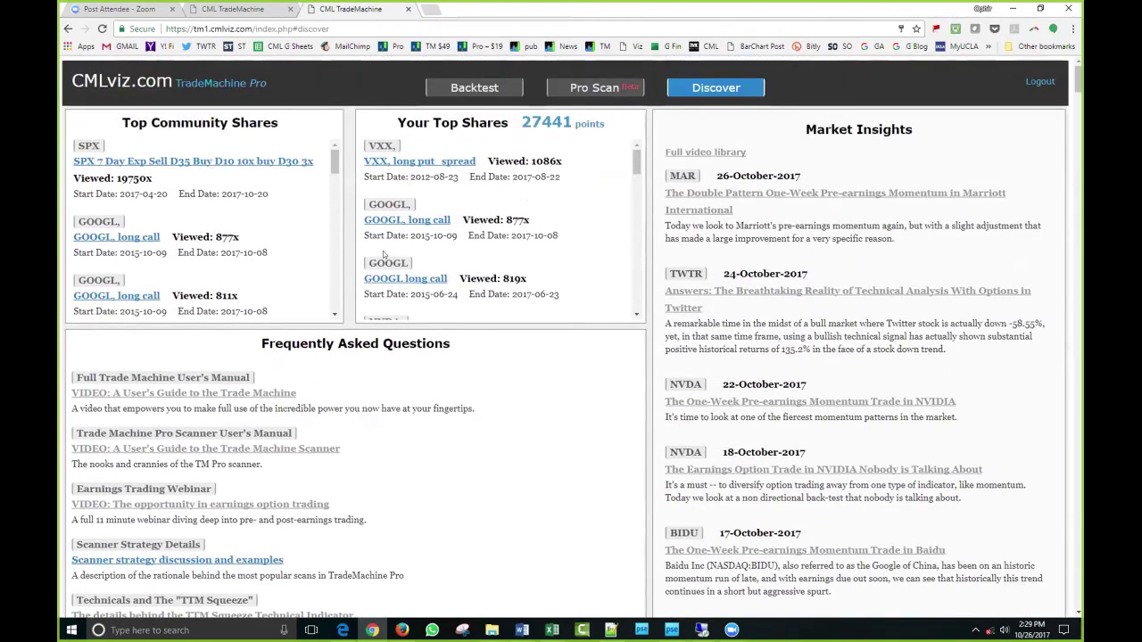
{"action": "left_click", "coordinate": [473, 88]}
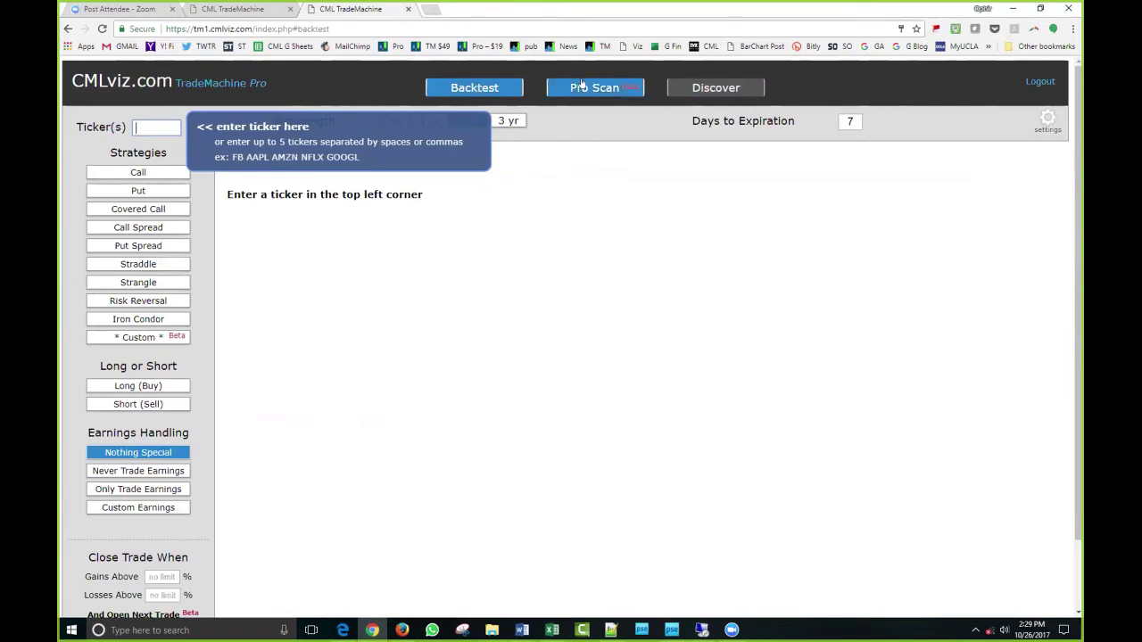
{"action": "left_click", "coordinate": [589, 87]}
{"action": "left_click", "coordinate": [701, 86]}
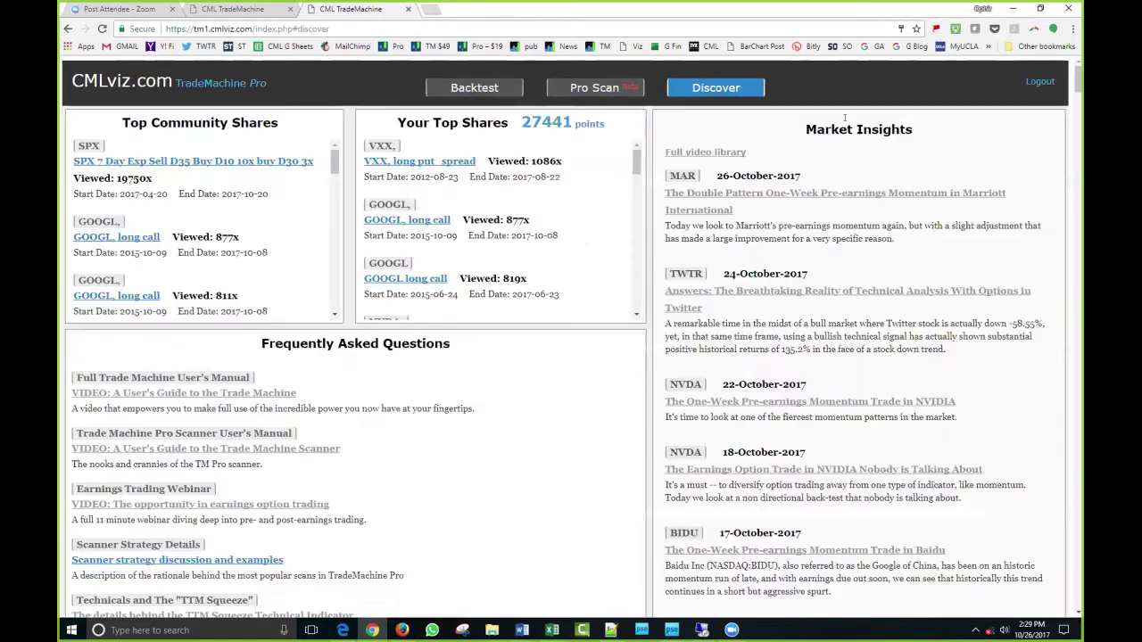
Step: Look over Your Top Shares and the user guides and TTM Squeeze entries under Frequently Asked Questions
{"action": "scroll", "coordinate": [438, 314], "scroll_direction": "down", "scroll_amount": 1}
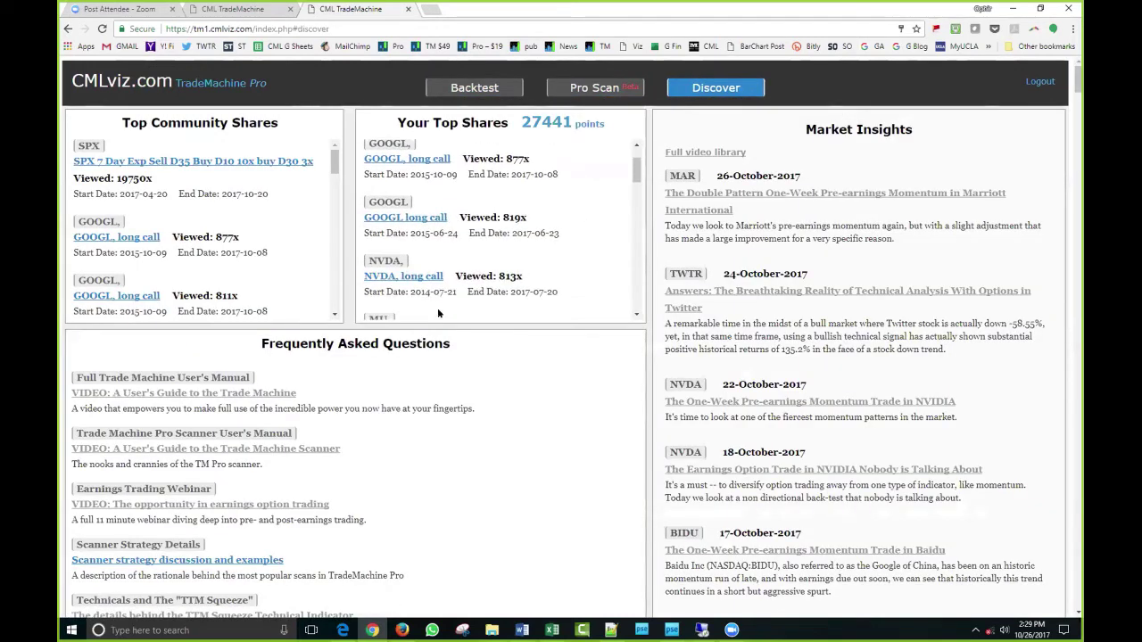
{"action": "mouse_move", "coordinate": [474, 410]}
{"action": "left_mouse_down"}
{"action": "mouse_move", "coordinate": [177, 365]}
{"action": "mouse_move", "coordinate": [80, 406]}
{"action": "mouse_move", "coordinate": [483, 411]}
{"action": "left_mouse_up"}
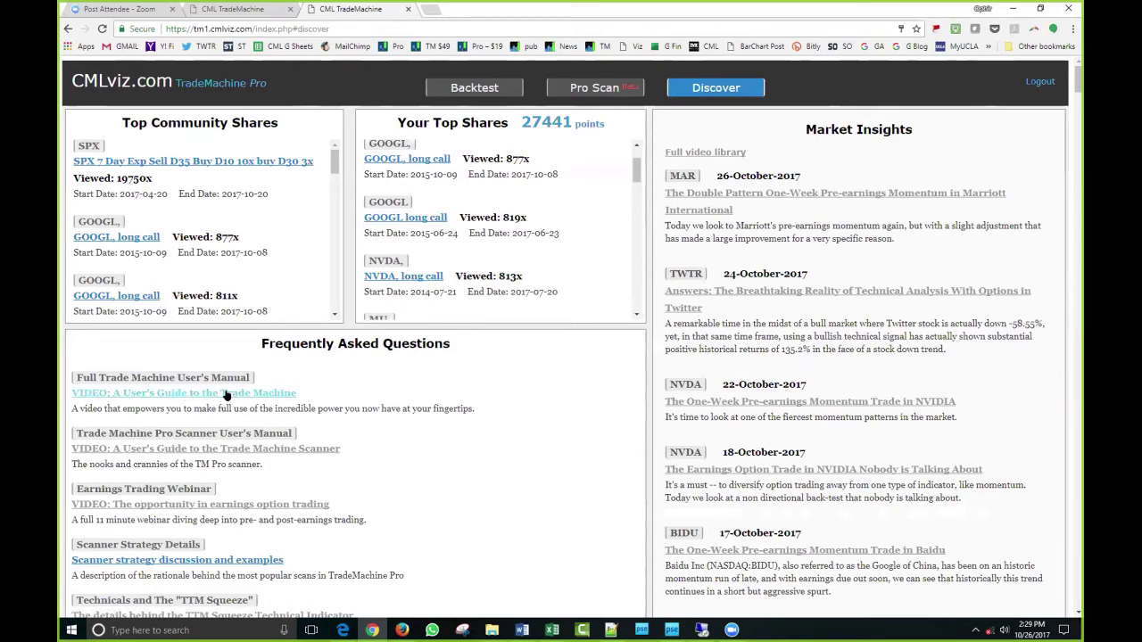
{"action": "scroll", "coordinate": [386, 422], "scroll_direction": "down", "scroll_amount": 1}
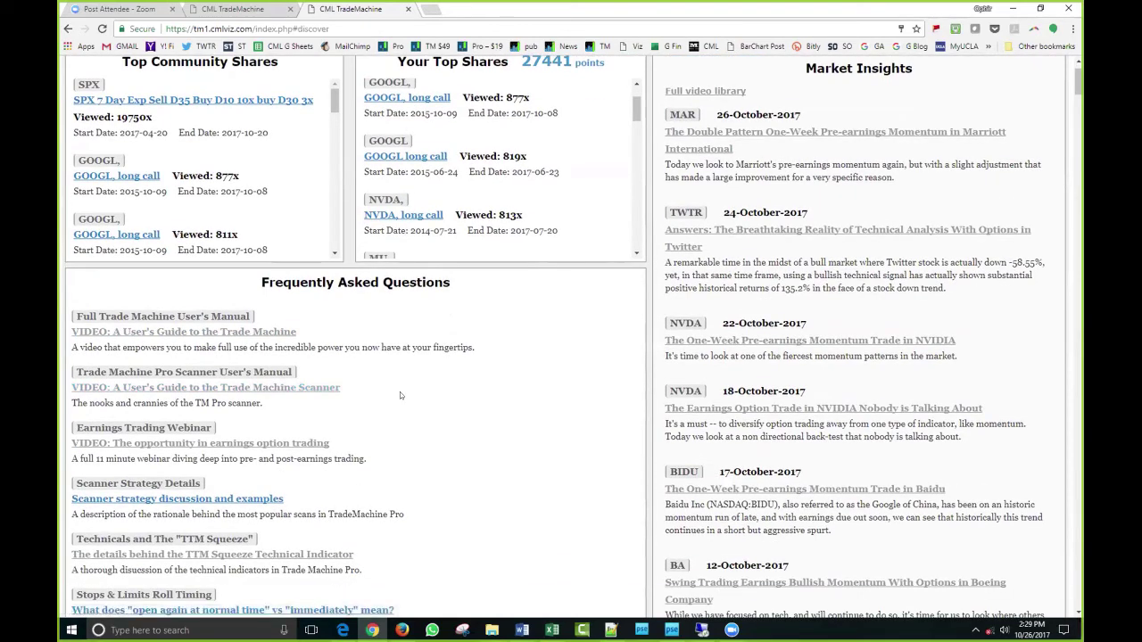
{"action": "scroll", "coordinate": [421, 422], "scroll_direction": "down", "scroll_amount": 1}
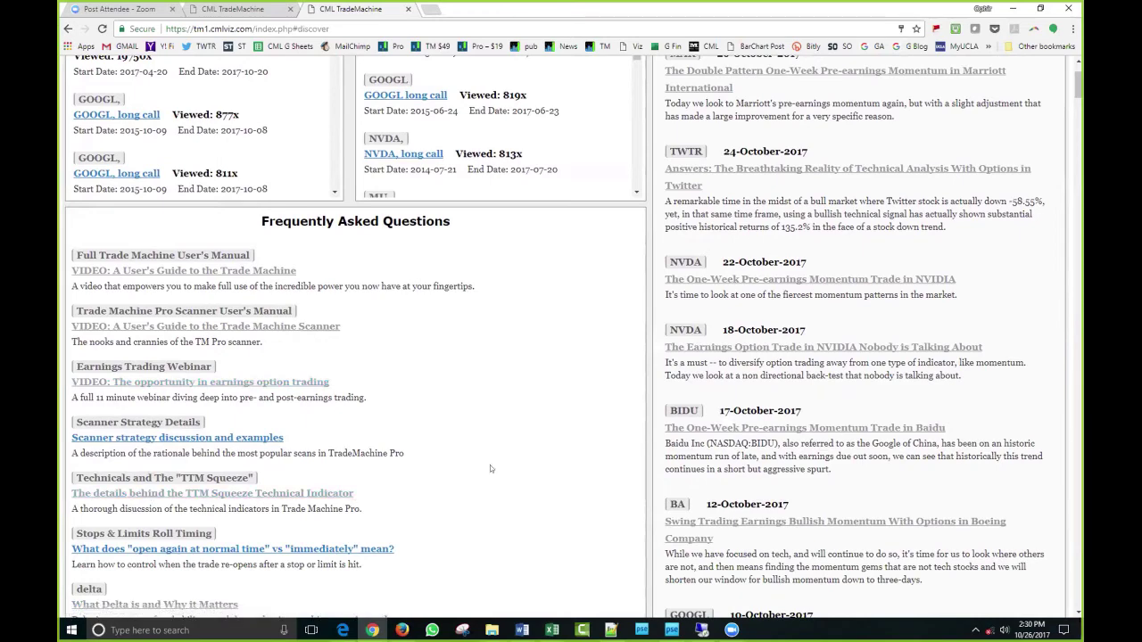
{"action": "scroll", "coordinate": [489, 468], "scroll_direction": "up", "scroll_amount": 2}
Step: Set up a Pro Scan by strategy against the NASDAQ 100 ticker group
{"action": "left_click", "coordinate": [606, 88]}
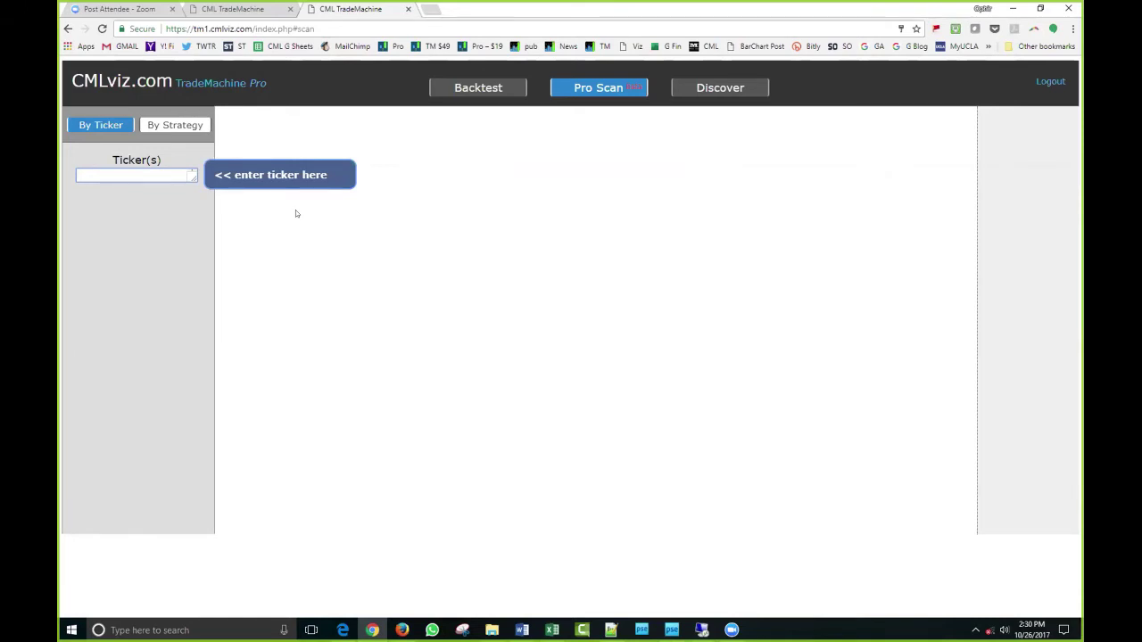
{"action": "left_click", "coordinate": [183, 130]}
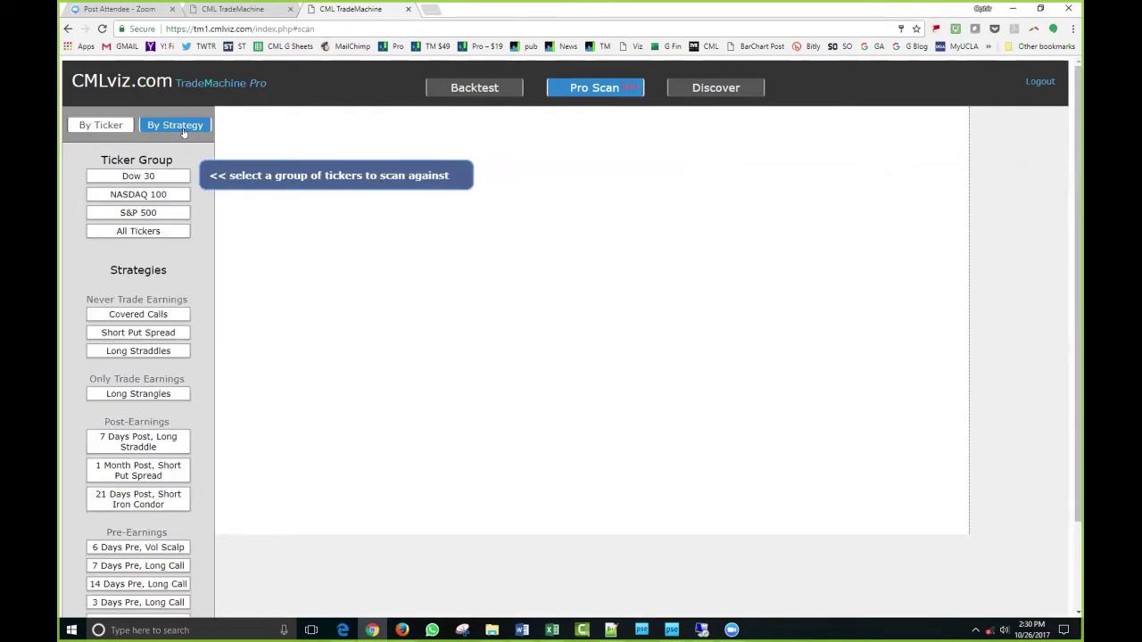
{"action": "scroll", "coordinate": [390, 182], "scroll_direction": "down", "scroll_amount": 1}
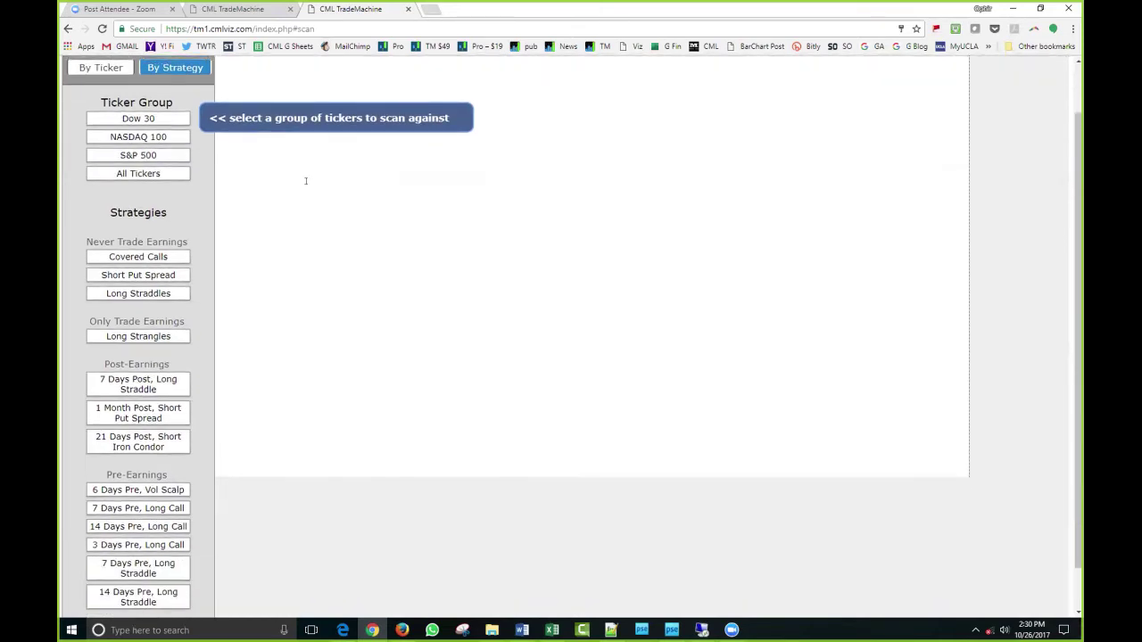
{"action": "scroll", "coordinate": [306, 179], "scroll_direction": "up", "scroll_amount": 1}
{"action": "left_click", "coordinate": [141, 197]}
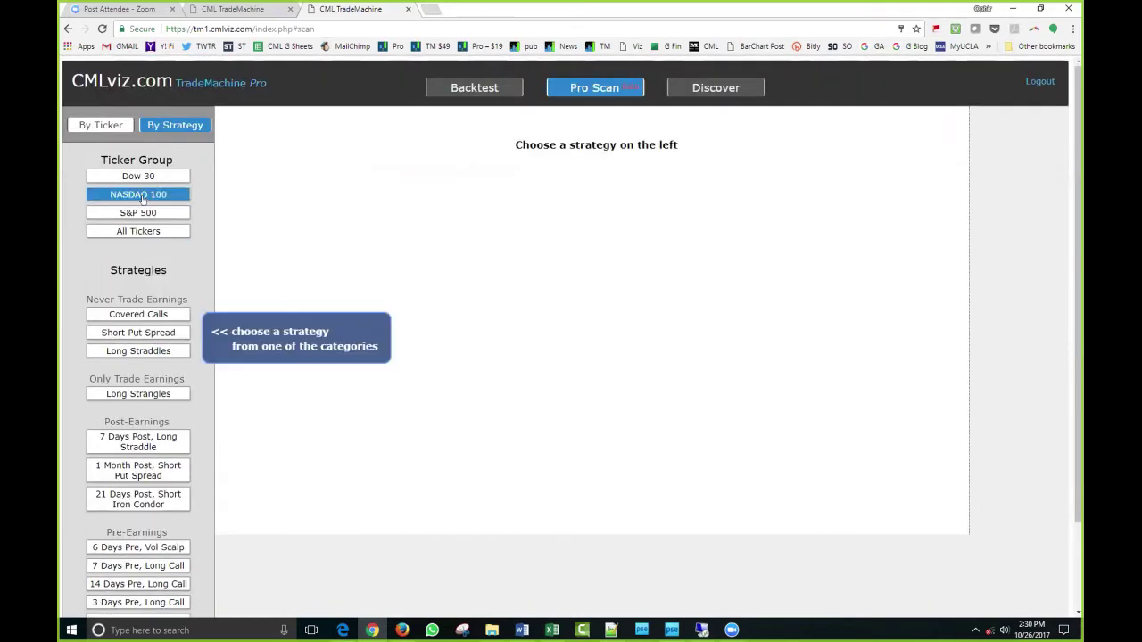
Step: Review the available scan strategies and run the post-earnings "21 Days Post, Short Iron Condor" scan
{"action": "scroll", "coordinate": [284, 199], "scroll_direction": "down", "scroll_amount": 2}
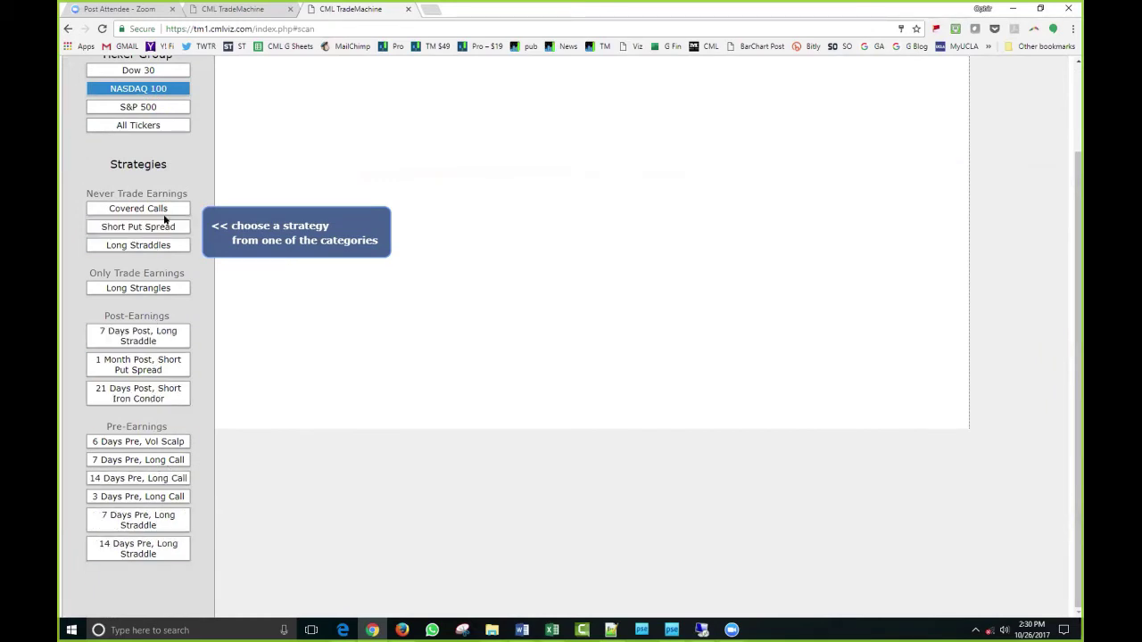
{"action": "scroll", "coordinate": [164, 219], "scroll_direction": "up", "scroll_amount": 1}
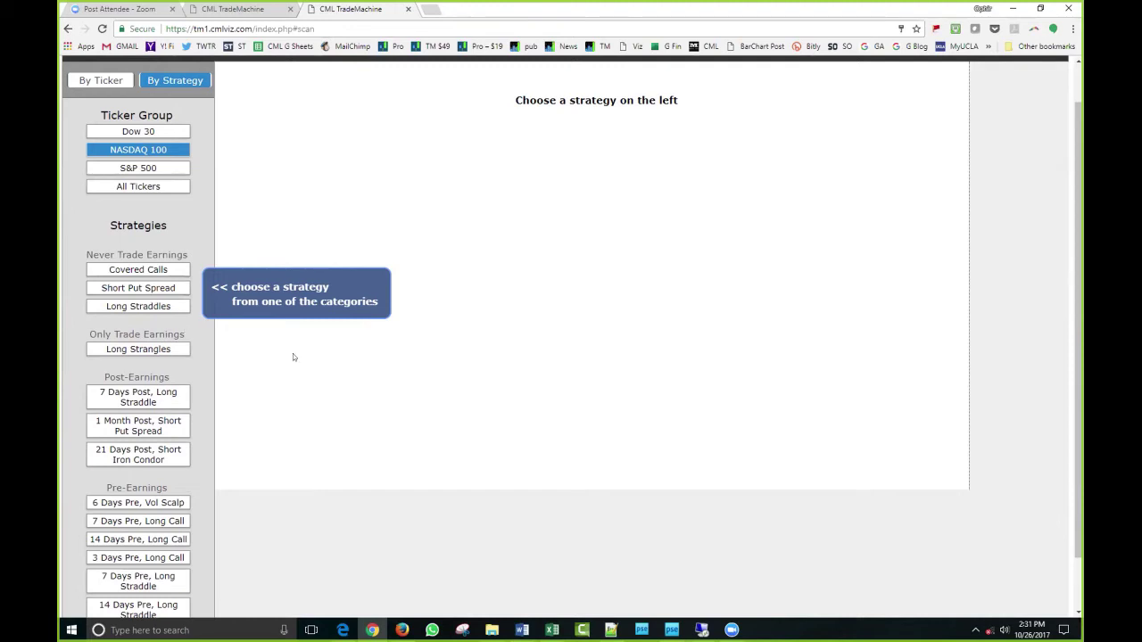
{"action": "scroll", "coordinate": [293, 354], "scroll_direction": "down", "scroll_amount": 1}
{"action": "left_click", "coordinate": [179, 339]}
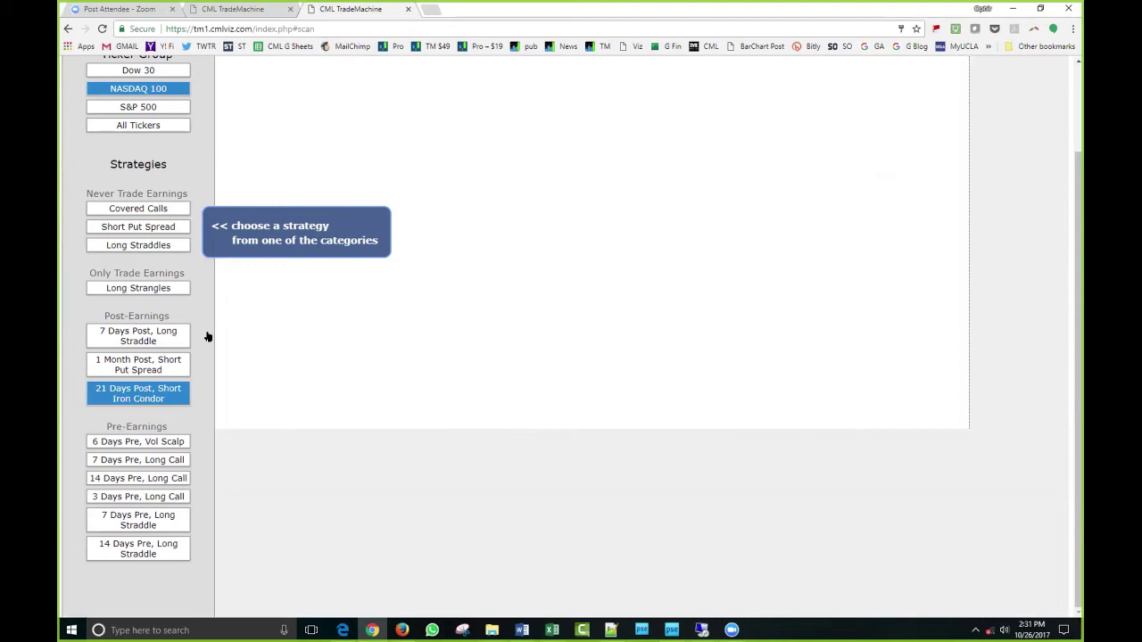
{"action": "left_click", "coordinate": [150, 397]}
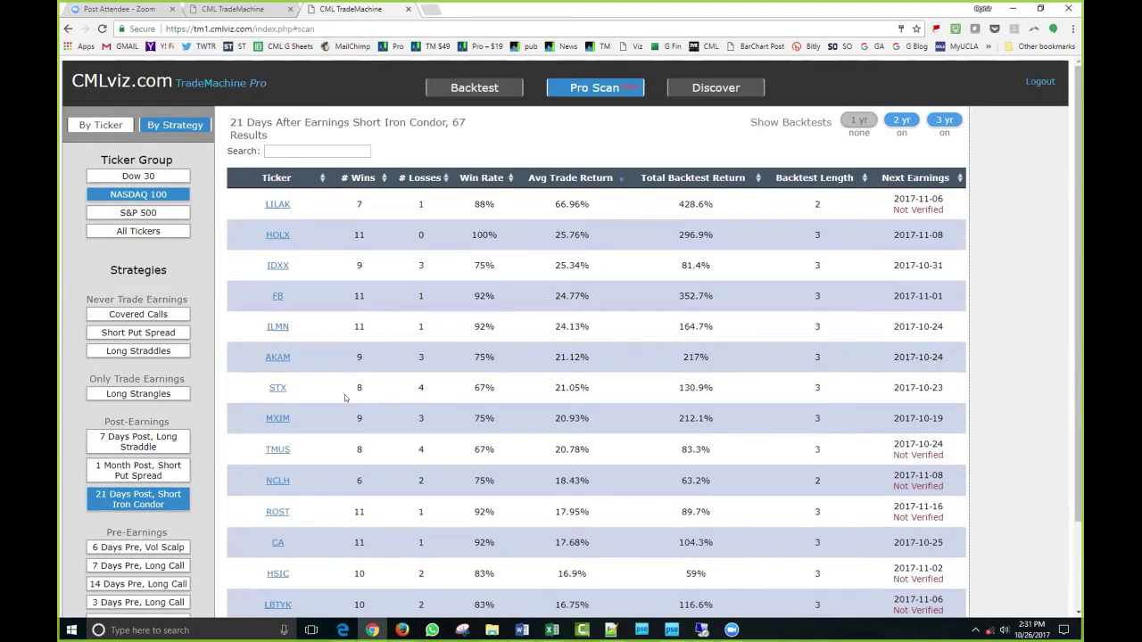
Step: Sort the scan results by win rate from highest to lowest and open the backtest for FB
{"action": "left_click", "coordinate": [511, 179]}
{"action": "left_click", "coordinate": [512, 179]}
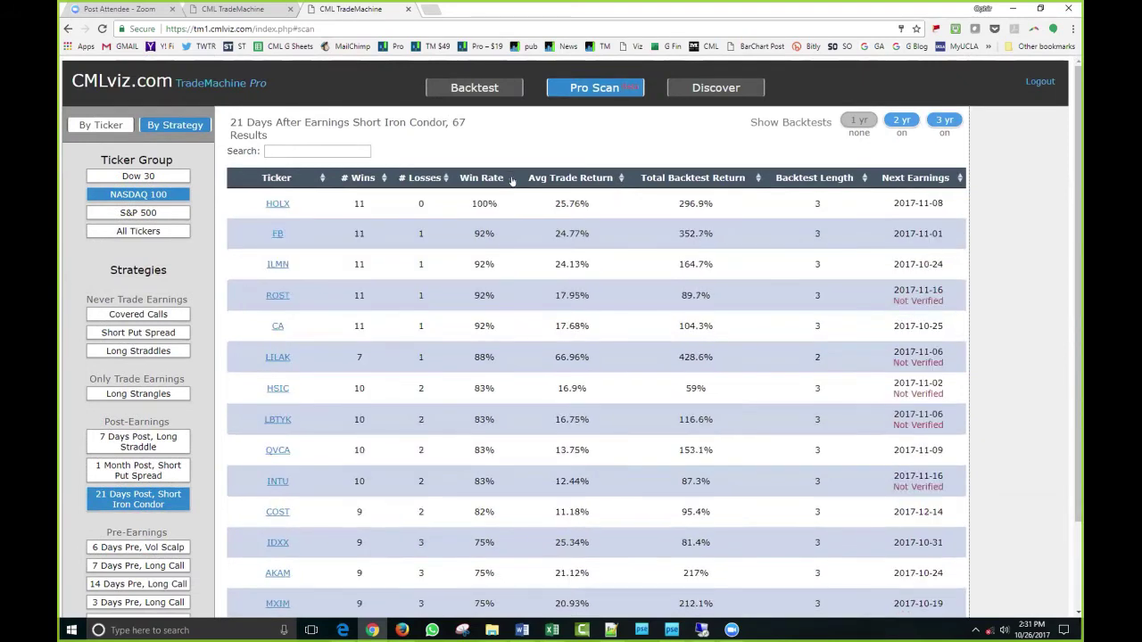
{"action": "left_click", "coordinate": [273, 235]}
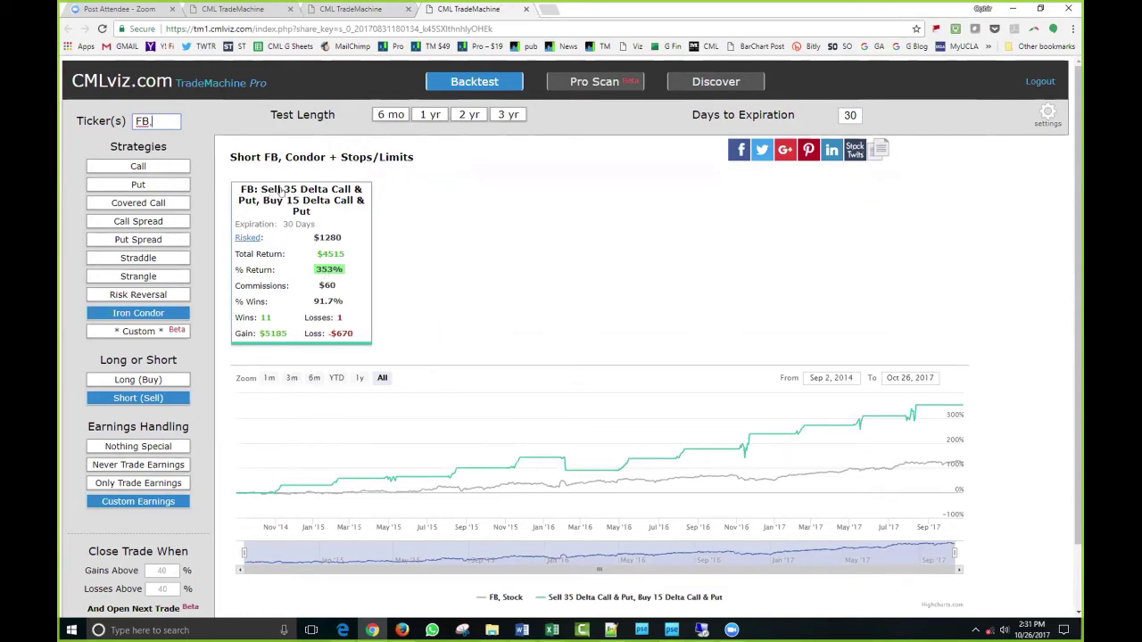
Step: Check the custom earnings handling of the FB short iron condor backtest and close that backtest
{"action": "scroll", "coordinate": [160, 473], "scroll_direction": "down", "scroll_amount": 1}
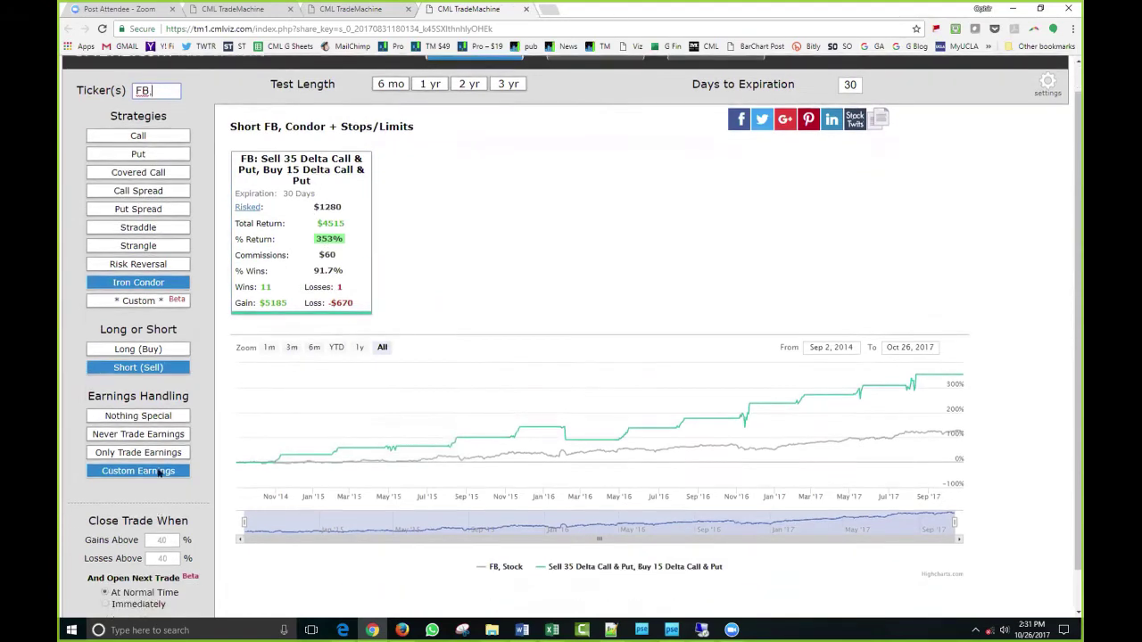
{"action": "scroll", "coordinate": [161, 472], "scroll_direction": "down", "scroll_amount": 1}
{"action": "left_click", "coordinate": [157, 441]}
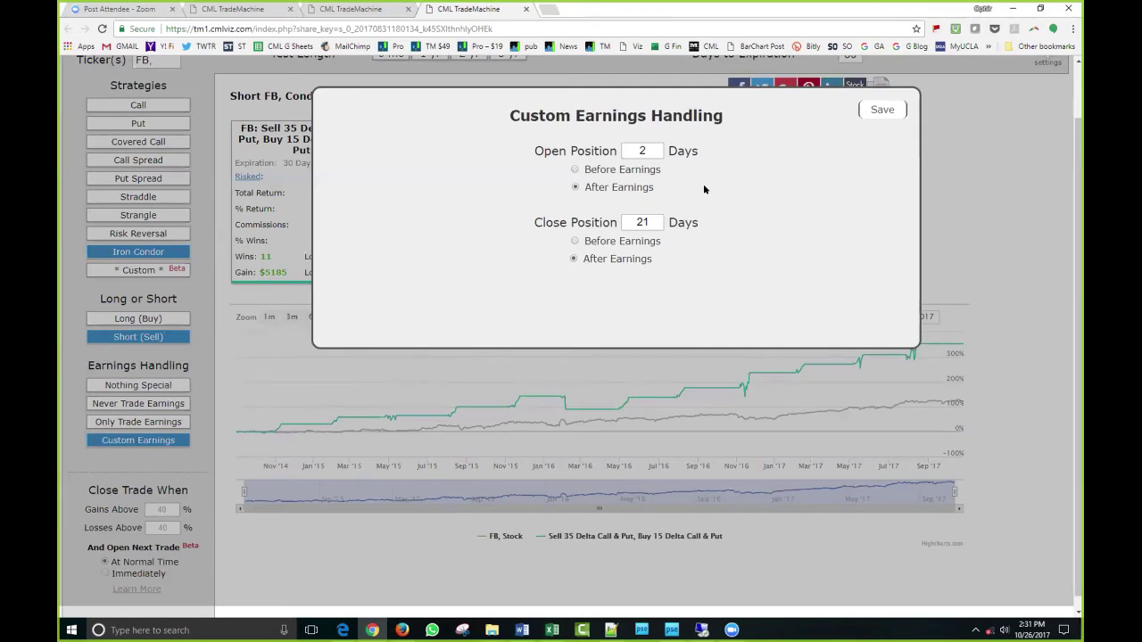
{"action": "left_click", "coordinate": [880, 109]}
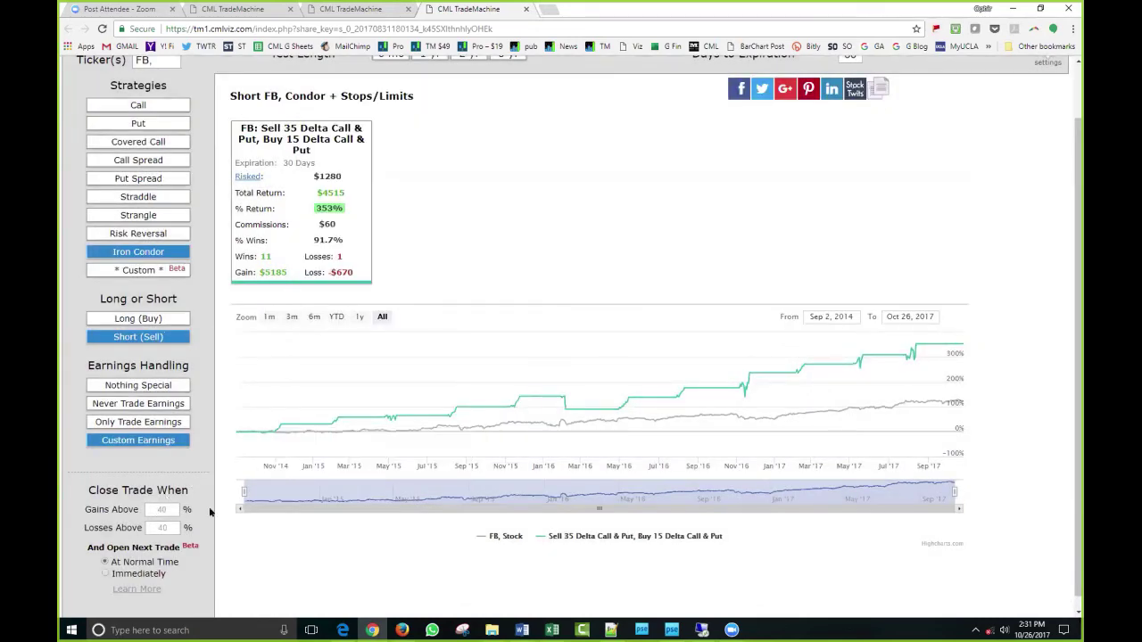
{"action": "scroll", "coordinate": [259, 507], "scroll_direction": "up", "scroll_amount": 1}
{"action": "left_click", "coordinate": [527, 10]}
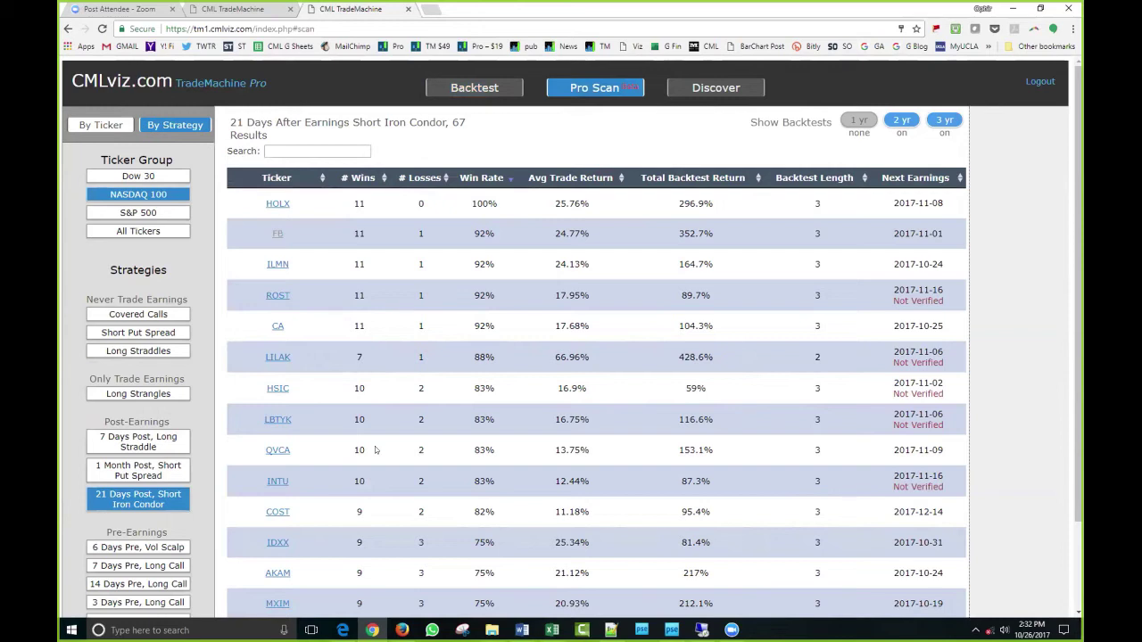
Step: Run the "1 Month Post, Short Put Spread" scan on the NASDAQ 100 and rerun its AAPL backtest over 2 years
{"action": "left_click", "coordinate": [138, 470]}
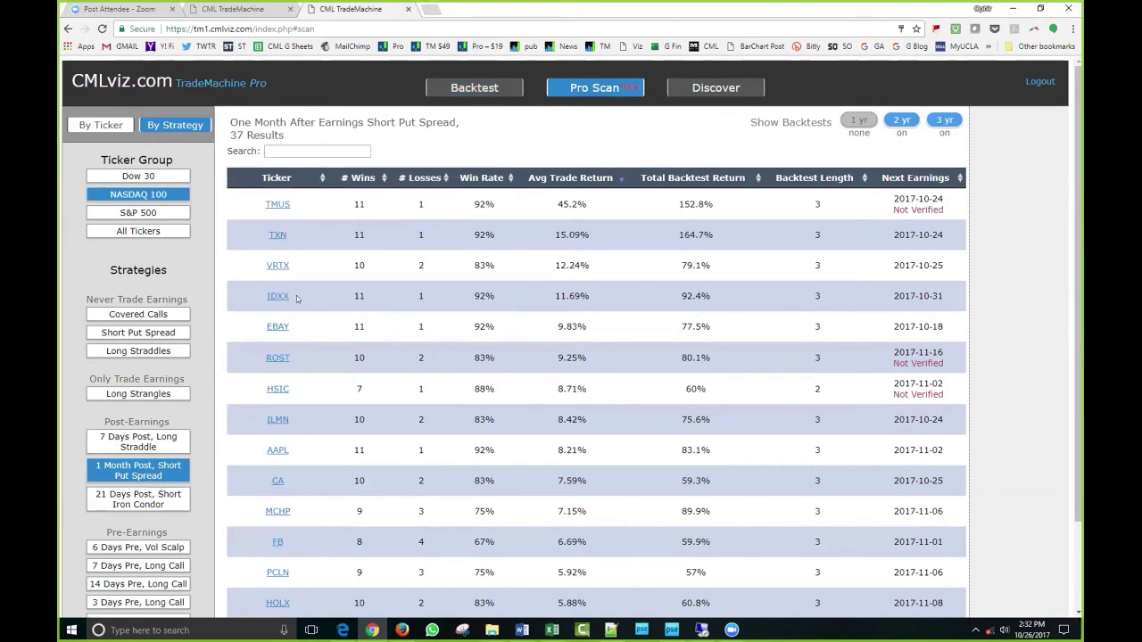
{"action": "left_click", "coordinate": [278, 450]}
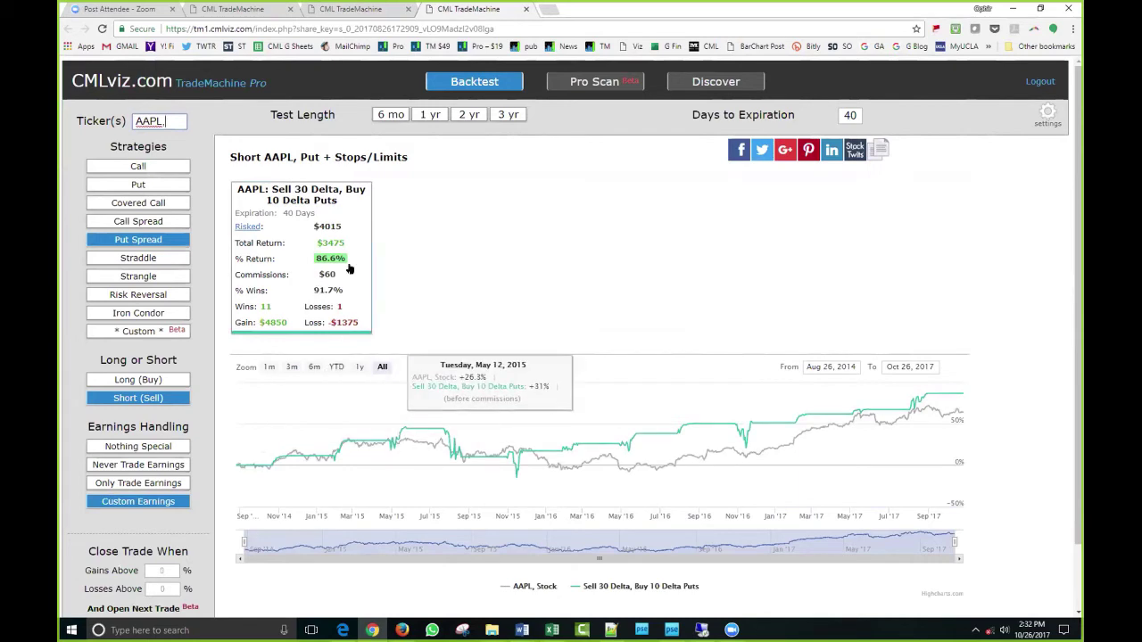
{"action": "left_click", "coordinate": [471, 115]}
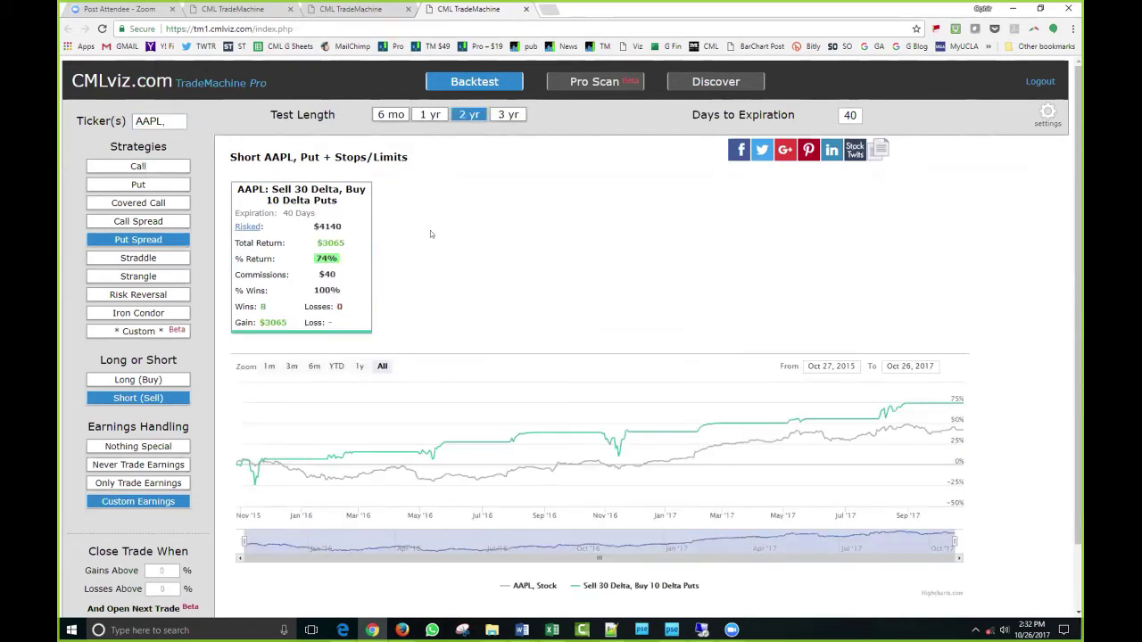
Step: Return to the NASDAQ 100 scan and run the pre-earnings "6 Days Pre, Vol Scalp" strategy
{"action": "left_click", "coordinate": [374, 10]}
{"action": "scroll", "coordinate": [311, 374], "scroll_direction": "down", "scroll_amount": 2}
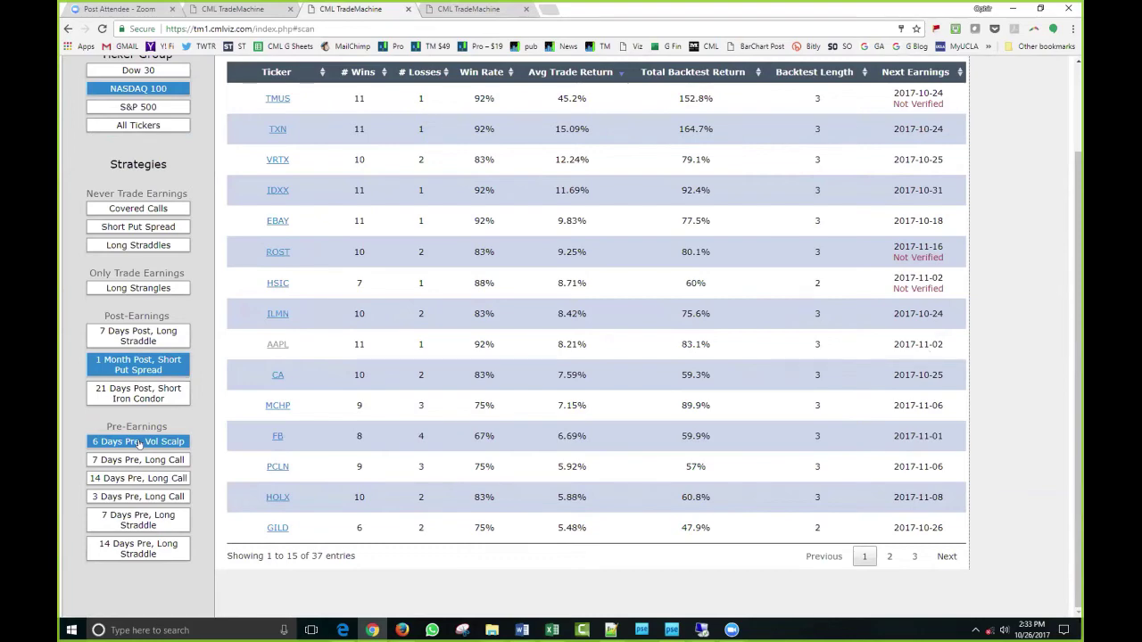
{"action": "left_click", "coordinate": [139, 442]}
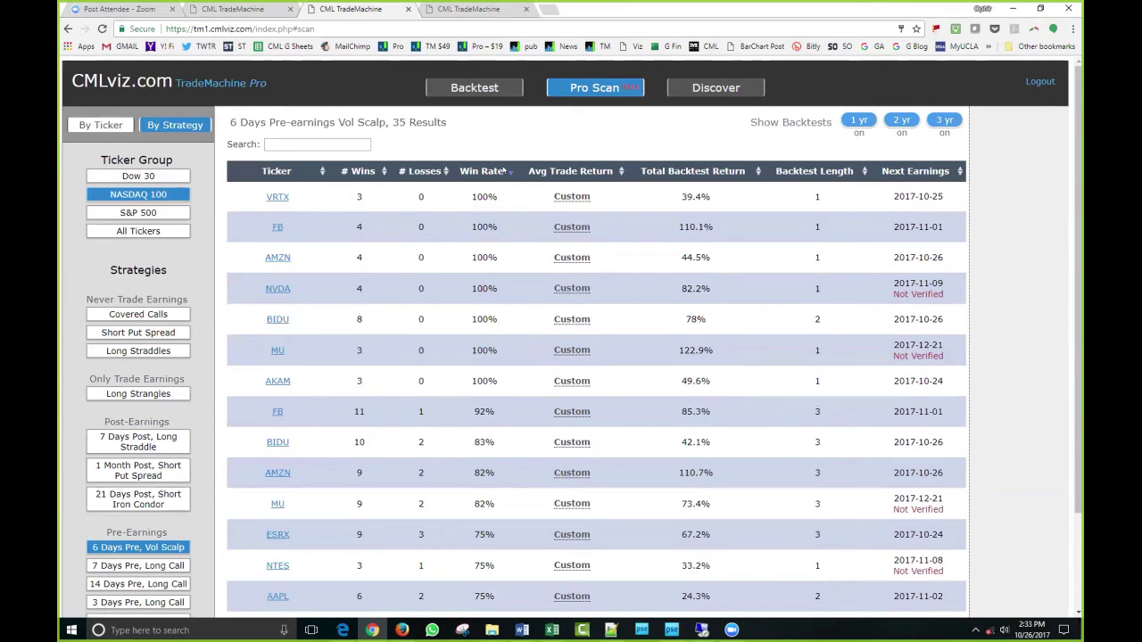
Step: Run a Pro Scan by ticker for FB, AAPL, AMZN, NFLX, NVDA and GOOGL, enlarging the ticker entry box
{"action": "left_click", "coordinate": [107, 127]}
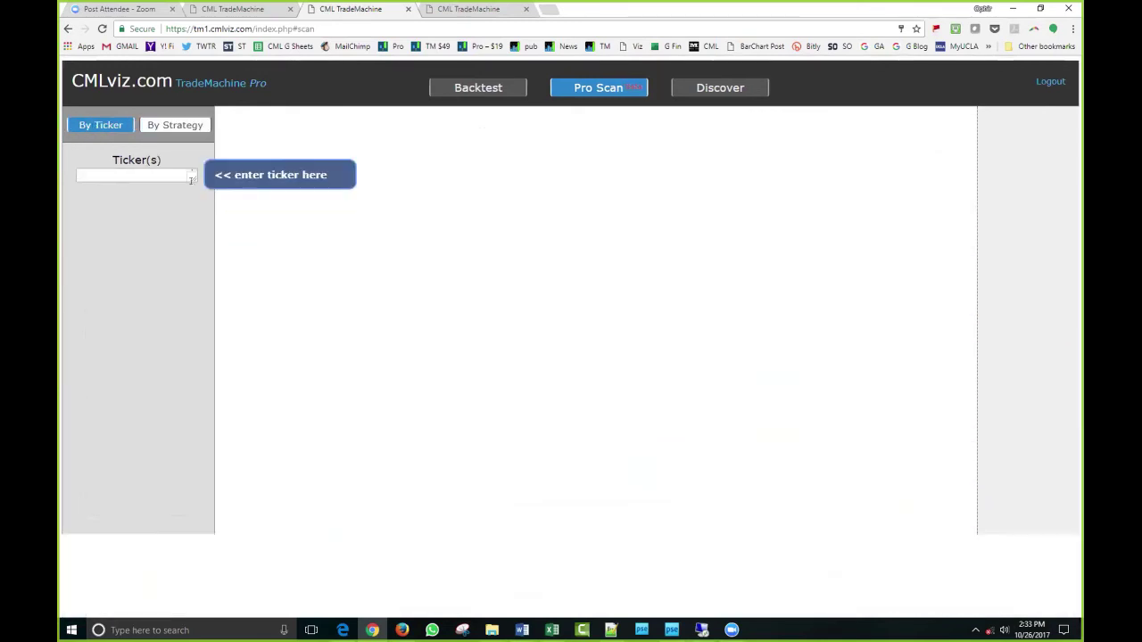
{"action": "left_click_drag", "start_coordinate": [194, 177], "coordinate": [200, 298]}
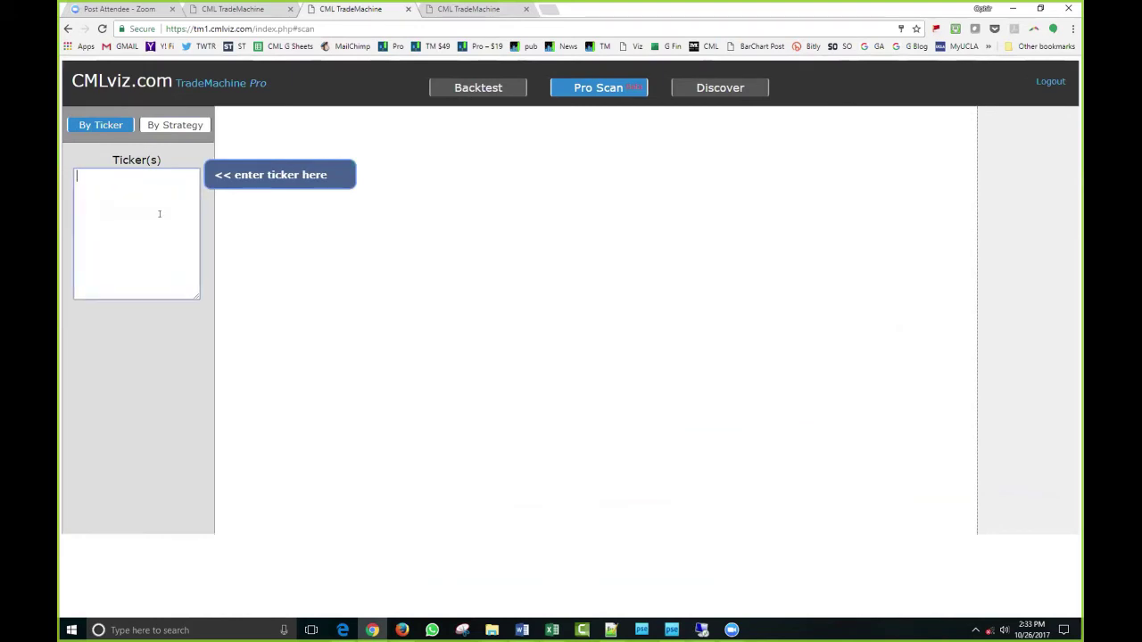
{"action": "left_click", "coordinate": [153, 193]}
{"action": "type", "text": "FB"}
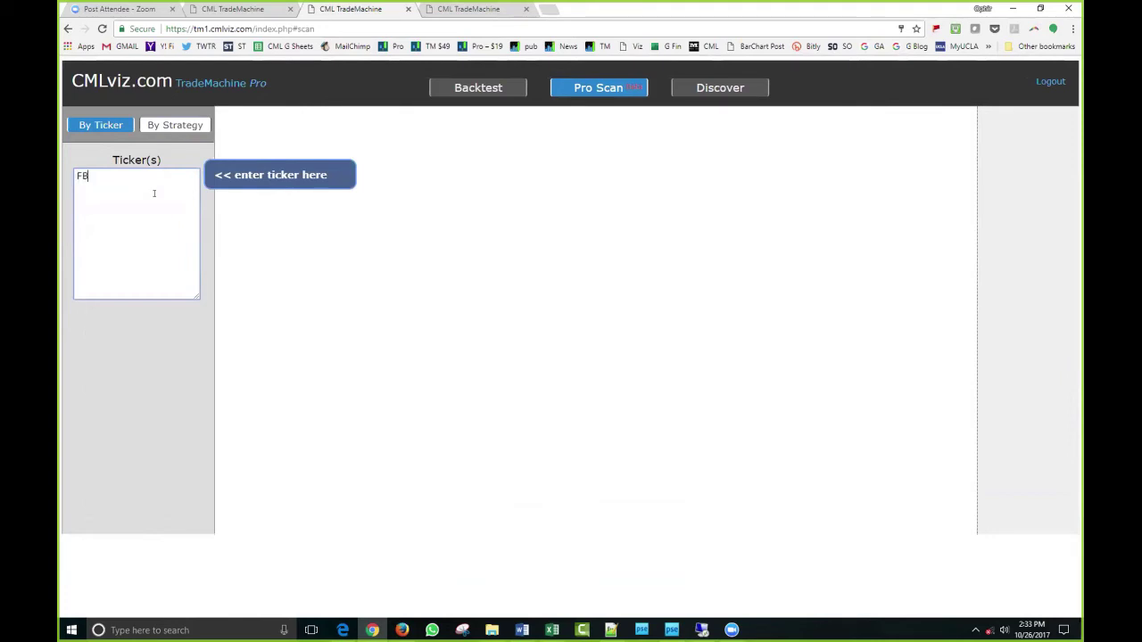
{"action": "type", "text": ", AAPL, AMZN, NFLX, NVD"}
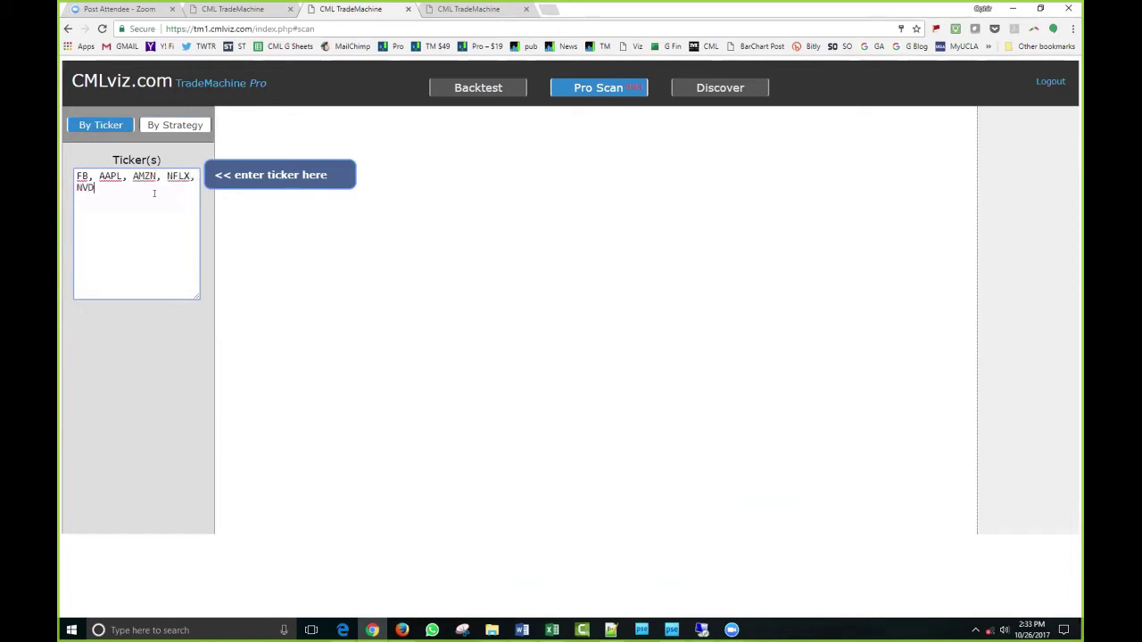
{"action": "type", "text": "A, GOOGL"}
{"action": "key", "text": "Tab"}
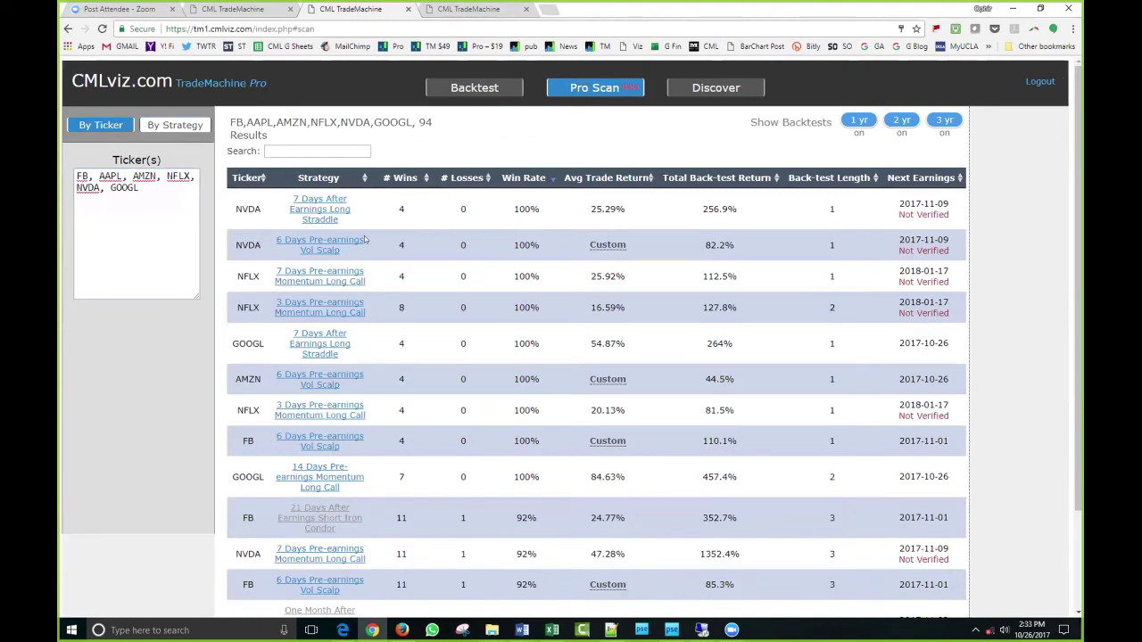
Step: Sort the ticker scan results by win rate from highest to lowest, look them over and shrink the ticker entry box
{"action": "scroll", "coordinate": [316, 320], "scroll_direction": "down", "scroll_amount": 2}
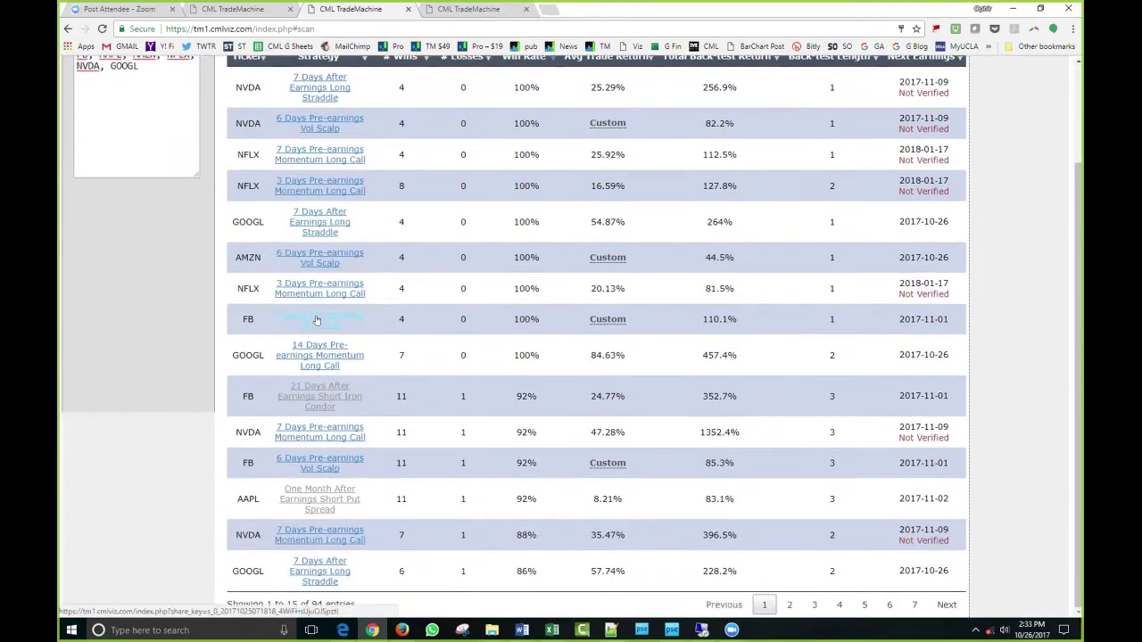
{"action": "scroll", "coordinate": [316, 321], "scroll_direction": "up", "scroll_amount": 2}
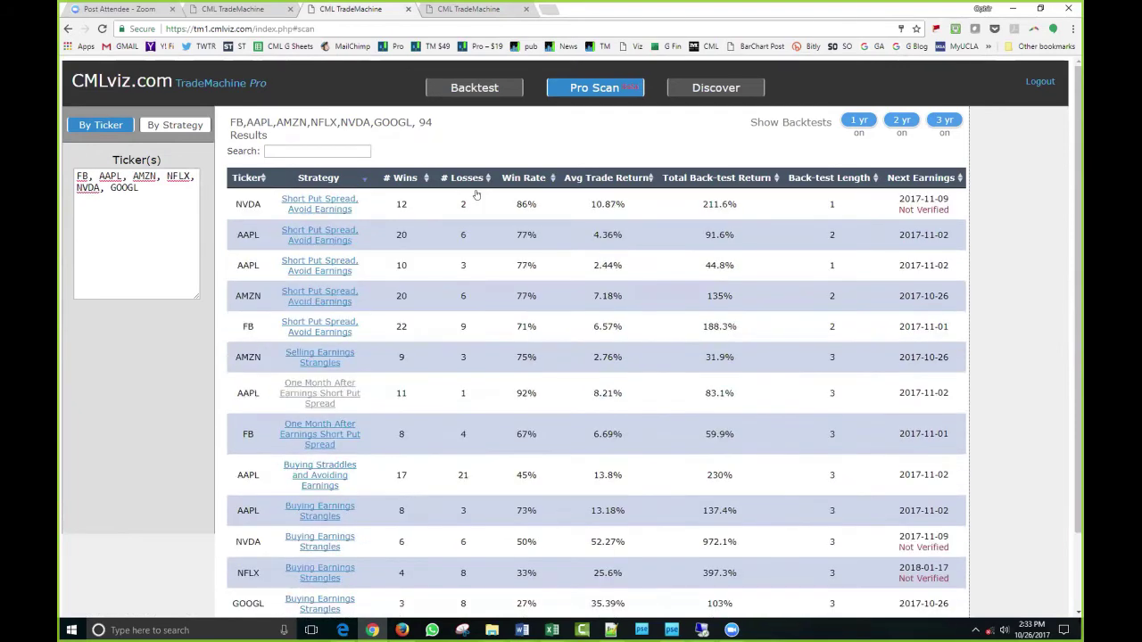
{"action": "left_click", "coordinate": [550, 176]}
{"action": "left_click", "coordinate": [550, 175]}
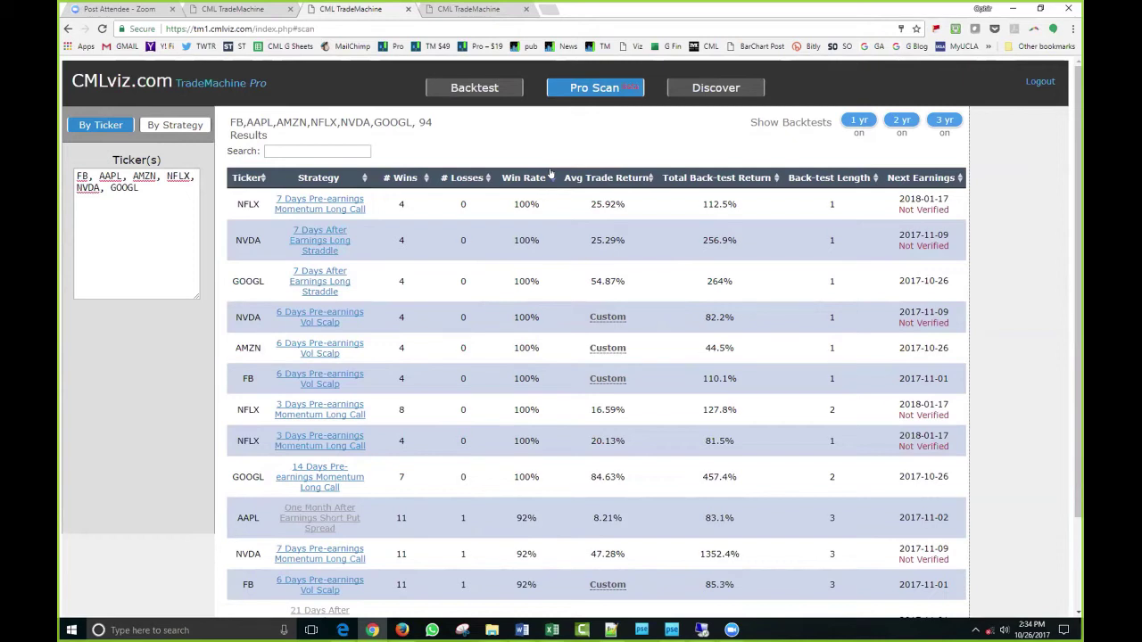
{"action": "scroll", "coordinate": [550, 174], "scroll_direction": "down", "scroll_amount": 2}
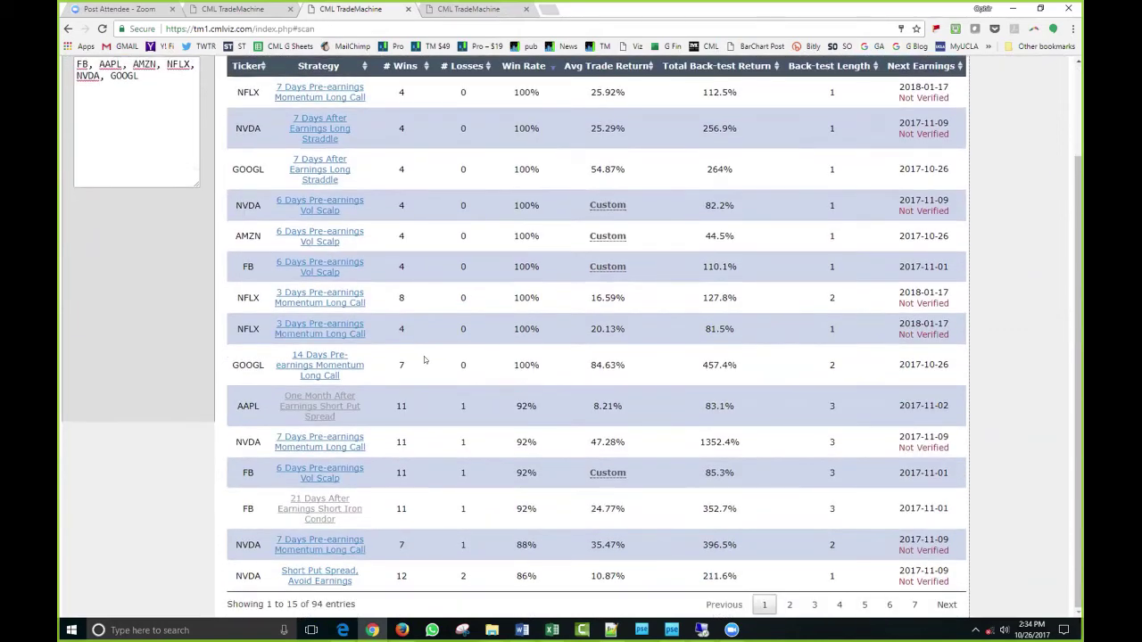
{"action": "scroll", "coordinate": [541, 492], "scroll_direction": "up", "scroll_amount": 2}
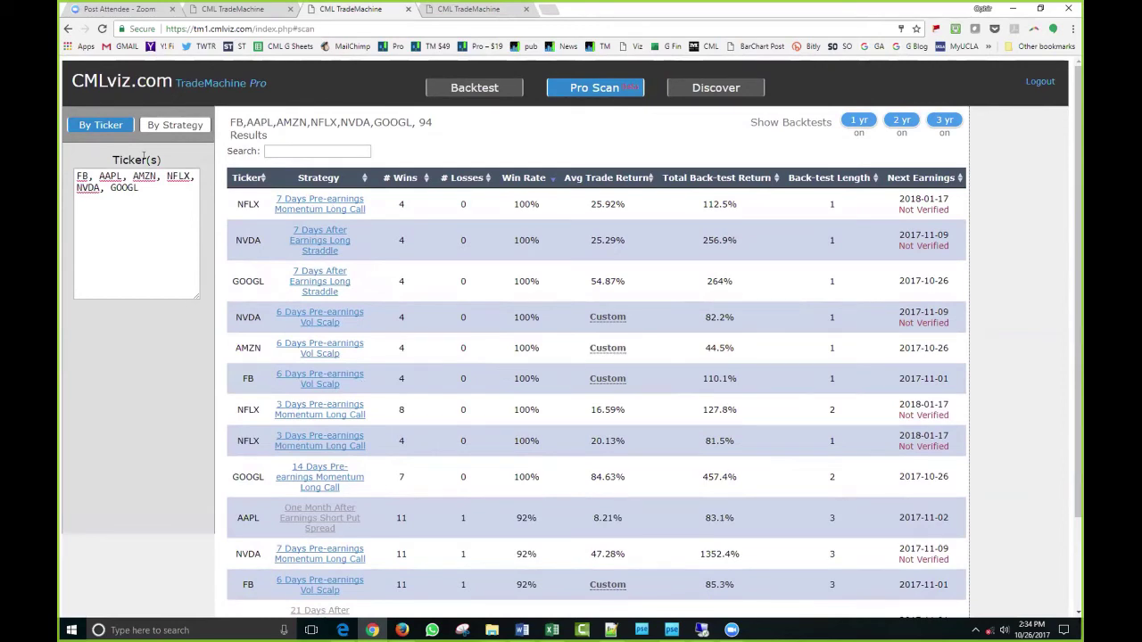
{"action": "left_click", "coordinate": [170, 229]}
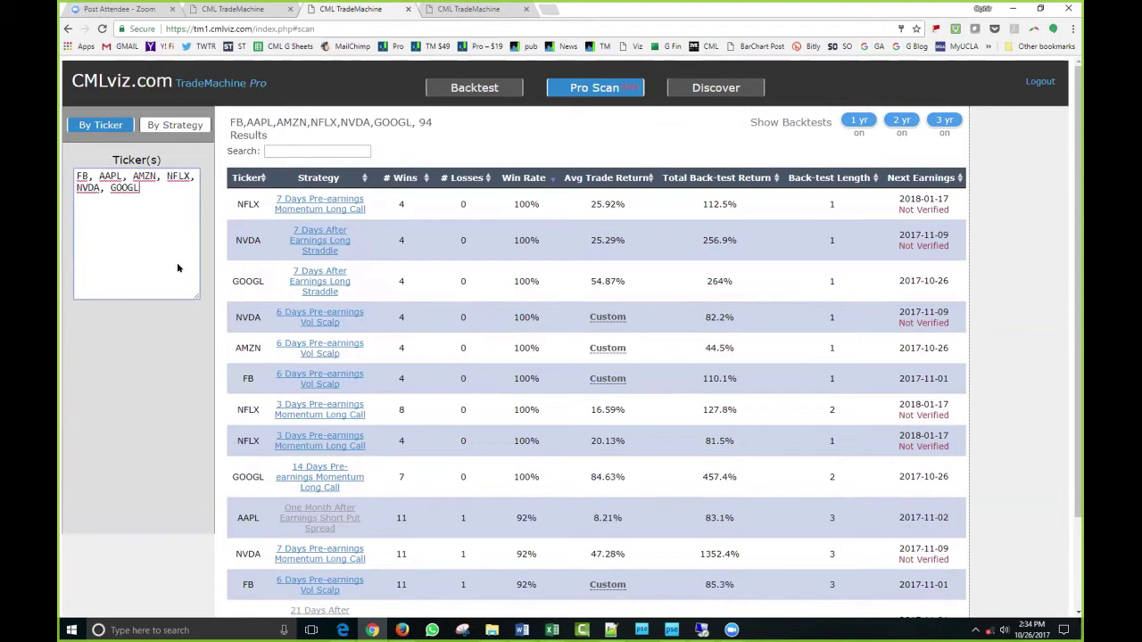
{"action": "left_click_drag", "start_coordinate": [198, 297], "coordinate": [174, 230]}
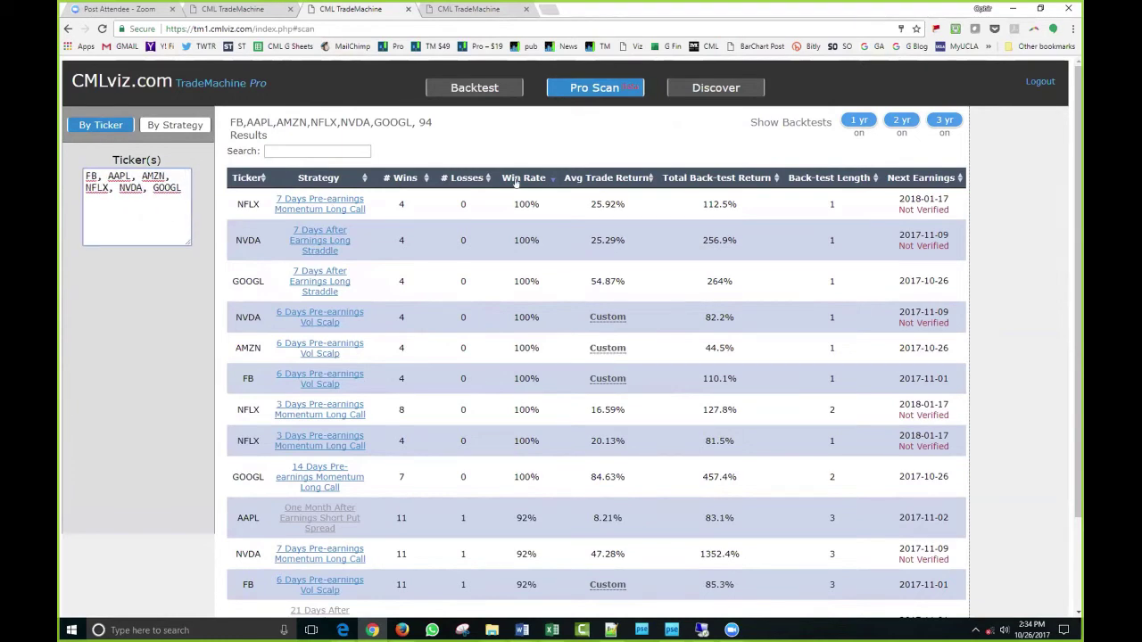
Step: Open the Backtest page and switch to the Navigation Trading Special document in Word
{"action": "left_click", "coordinate": [495, 92]}
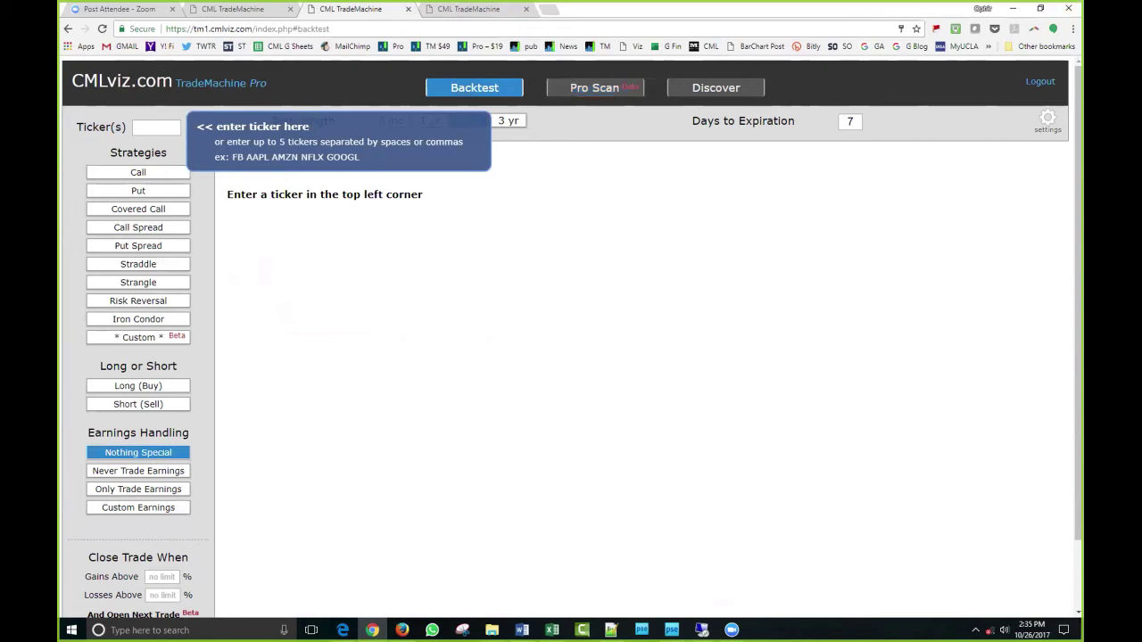
{"action": "left_click", "coordinate": [522, 629]}
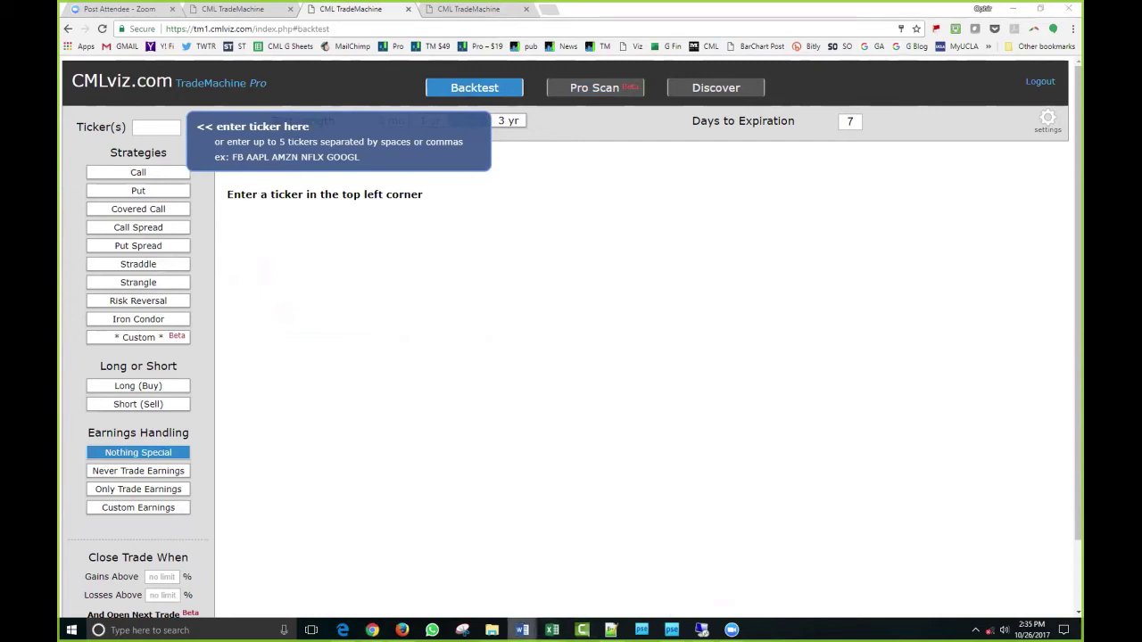
{"action": "left_click", "coordinate": [561, 579]}
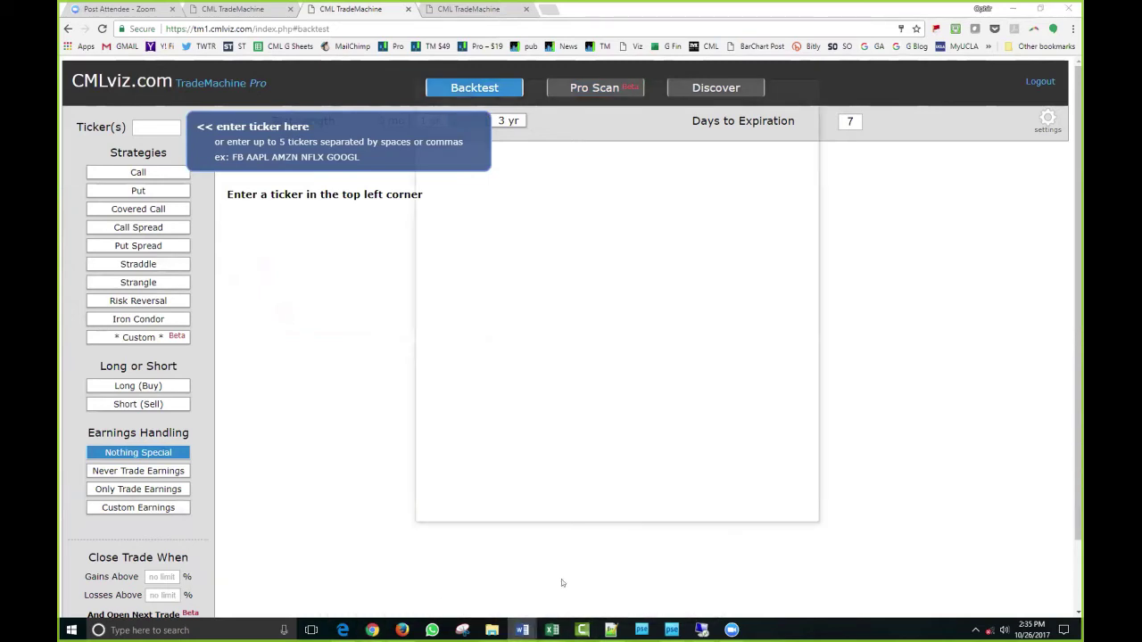
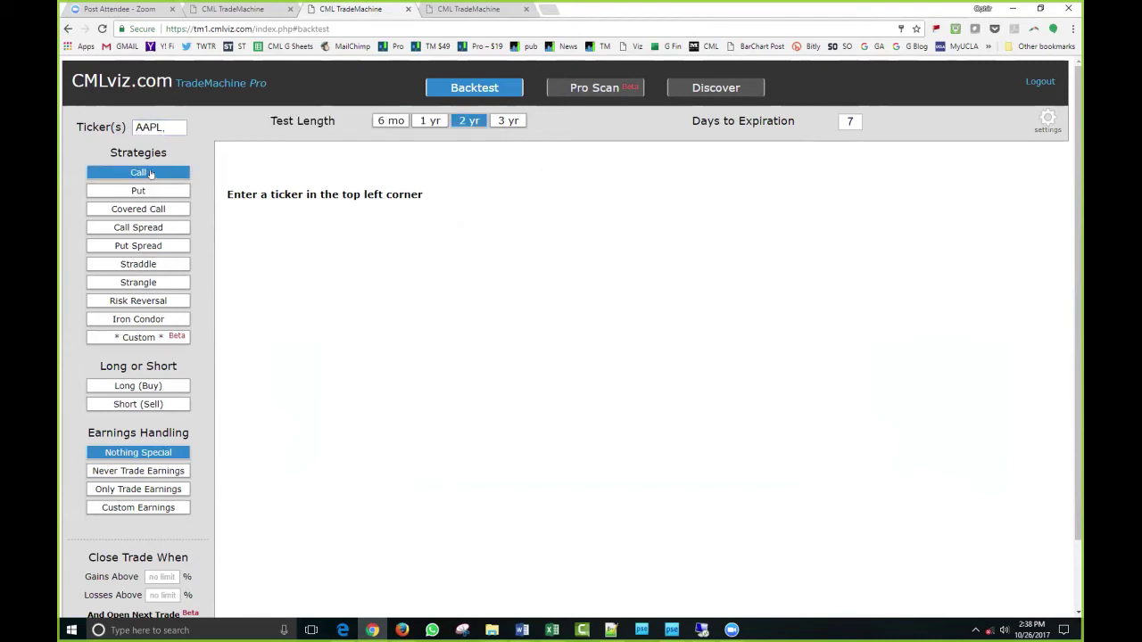
Step: Backtest a long call on AAPL with a test length of 3 years
{"action": "left_click", "coordinate": [139, 385]}
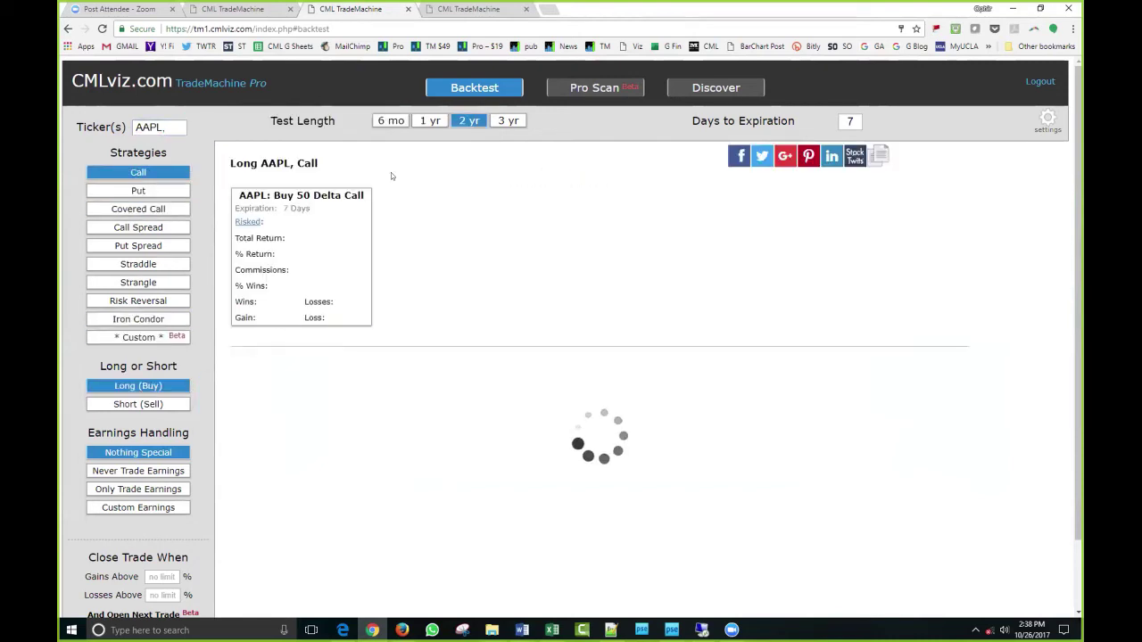
{"action": "left_click", "coordinate": [507, 120]}
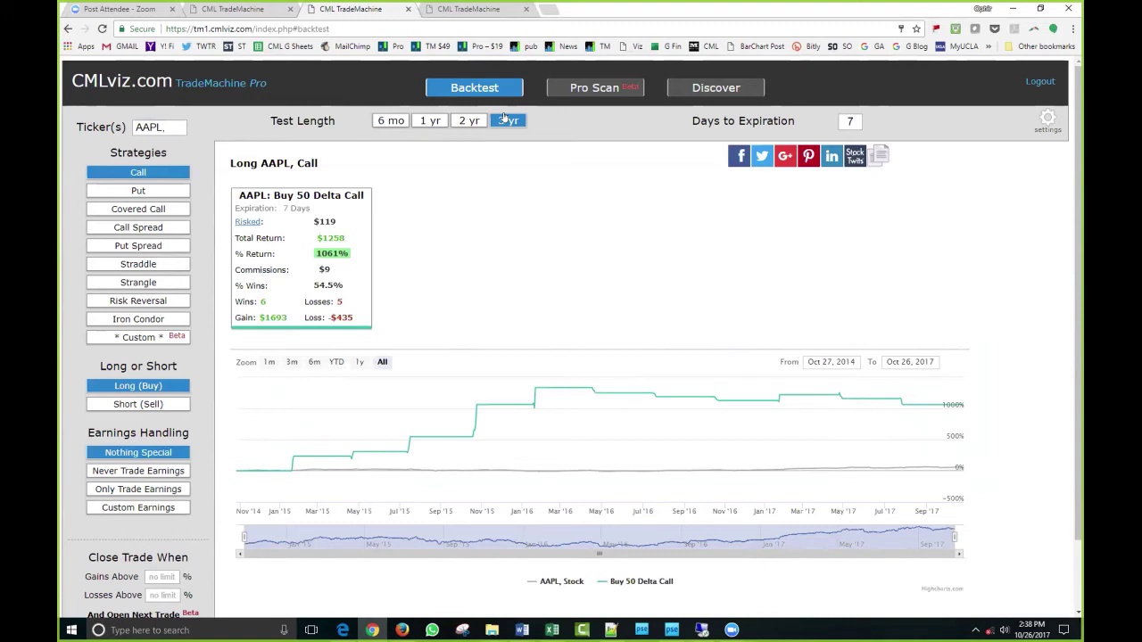
Step: Set the AAPL backtest's start date to 2012-10-27, save it and recheck the saved settings
{"action": "left_click", "coordinate": [1049, 121]}
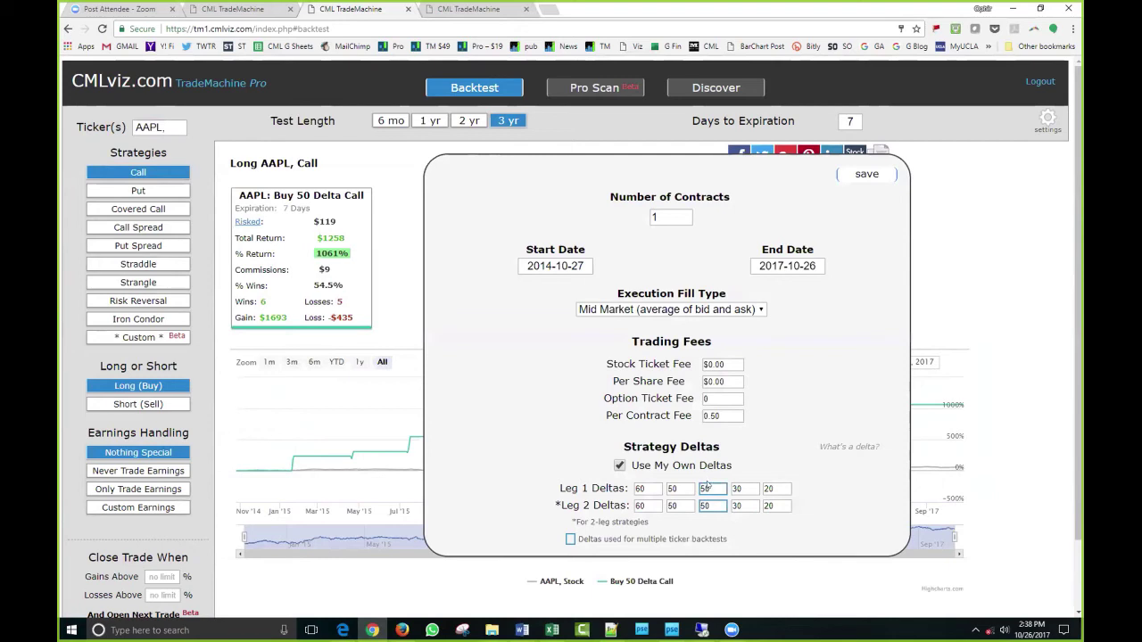
{"action": "left_click", "coordinate": [543, 265]}
{"action": "left_click", "coordinate": [554, 266]}
{"action": "key", "text": "Delete"}
{"action": "type", "text": "2"}
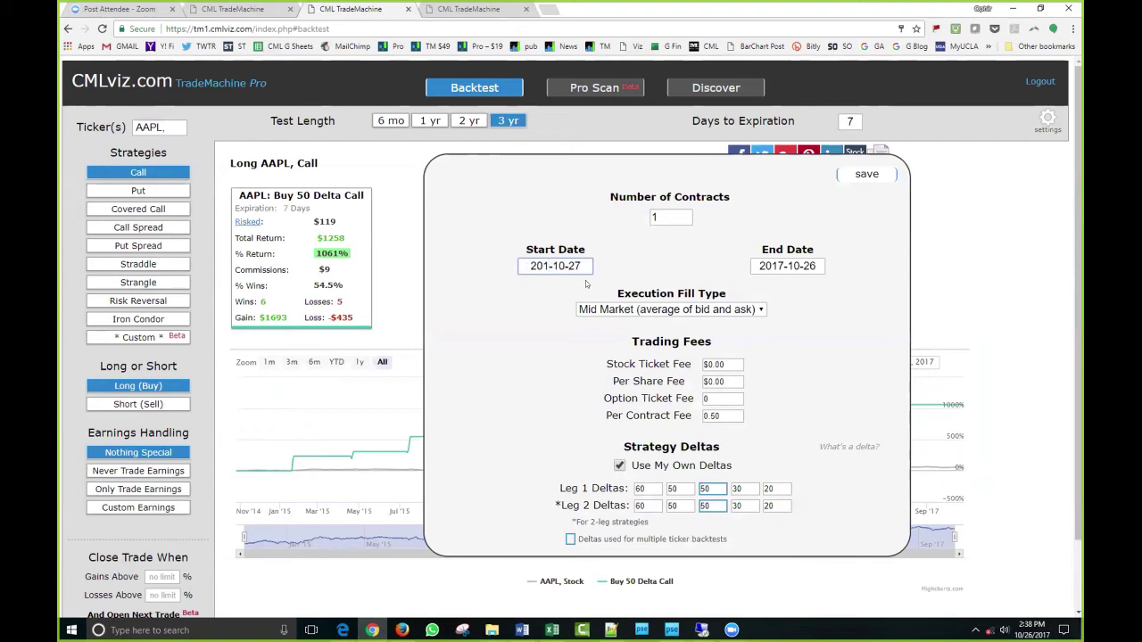
{"action": "left_click", "coordinate": [862, 174]}
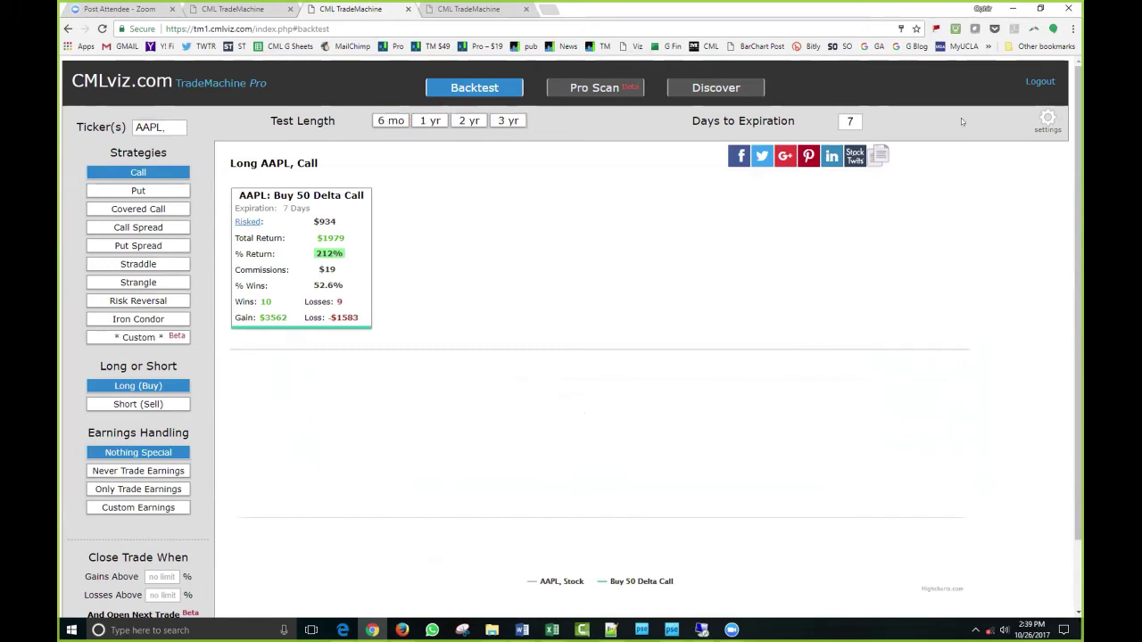
{"action": "left_click", "coordinate": [1047, 119]}
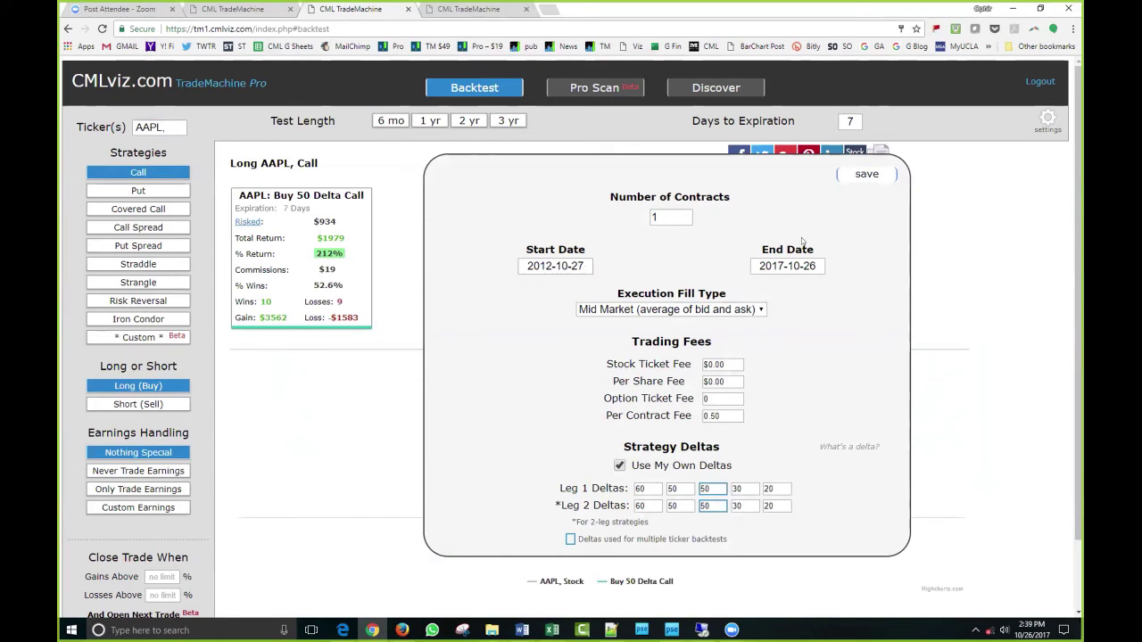
{"action": "left_click", "coordinate": [878, 177]}
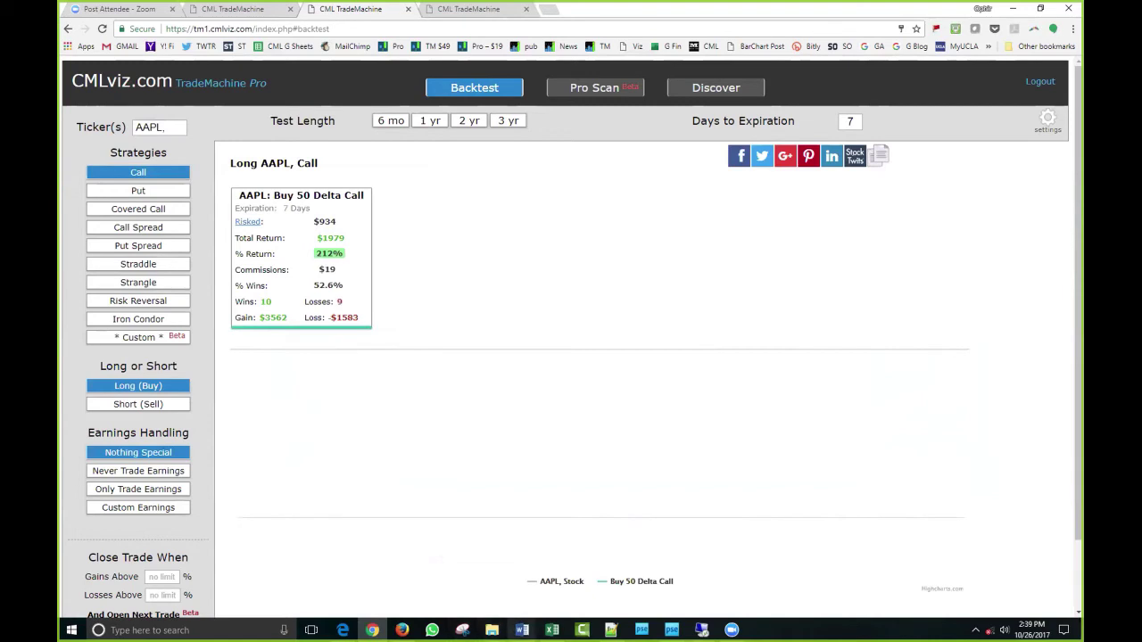
Step: View the Navigation Trading Special document in Word, switch back to Chrome and open the Discover page
{"action": "mouse_move", "coordinate": [522, 630]}
{"action": "left_click", "coordinate": [433, 578]}
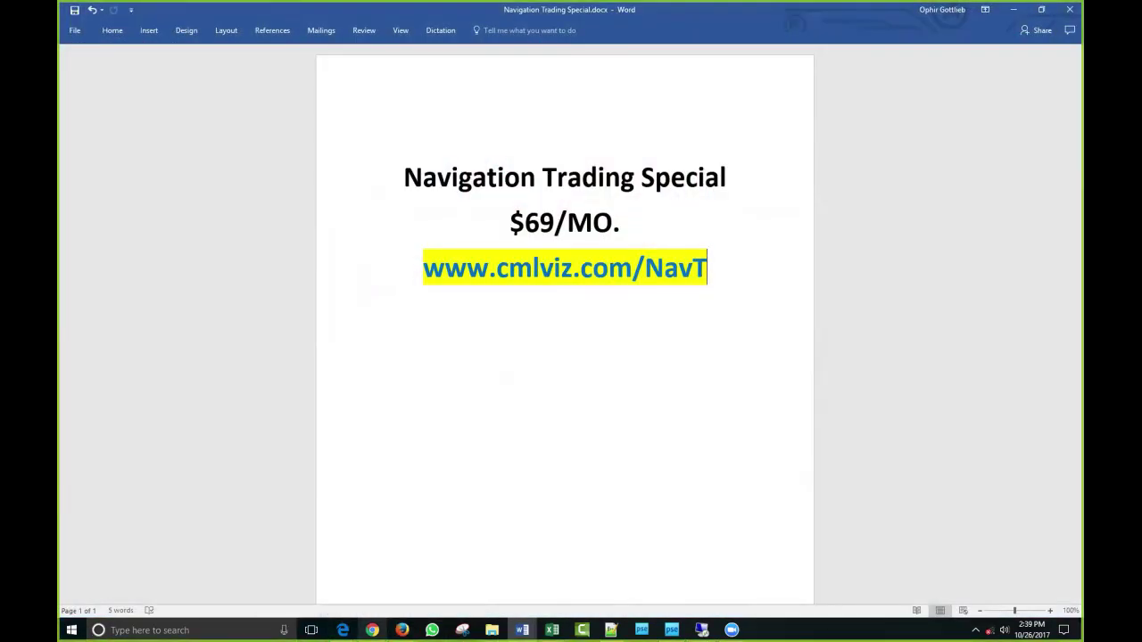
{"action": "left_click", "coordinate": [372, 630]}
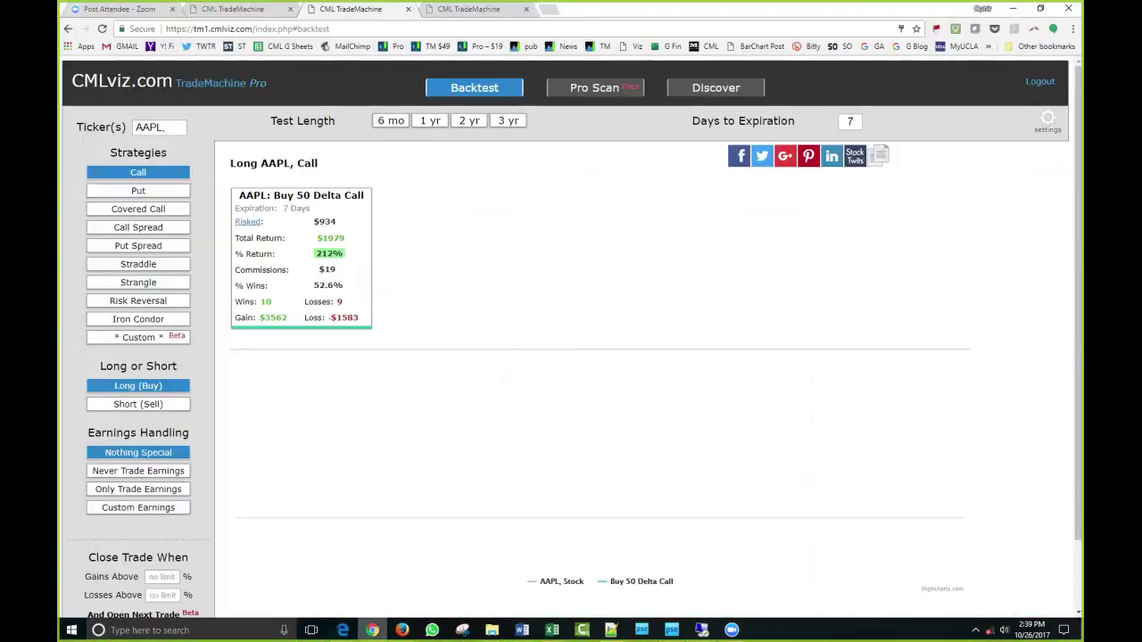
{"action": "left_click", "coordinate": [717, 92]}
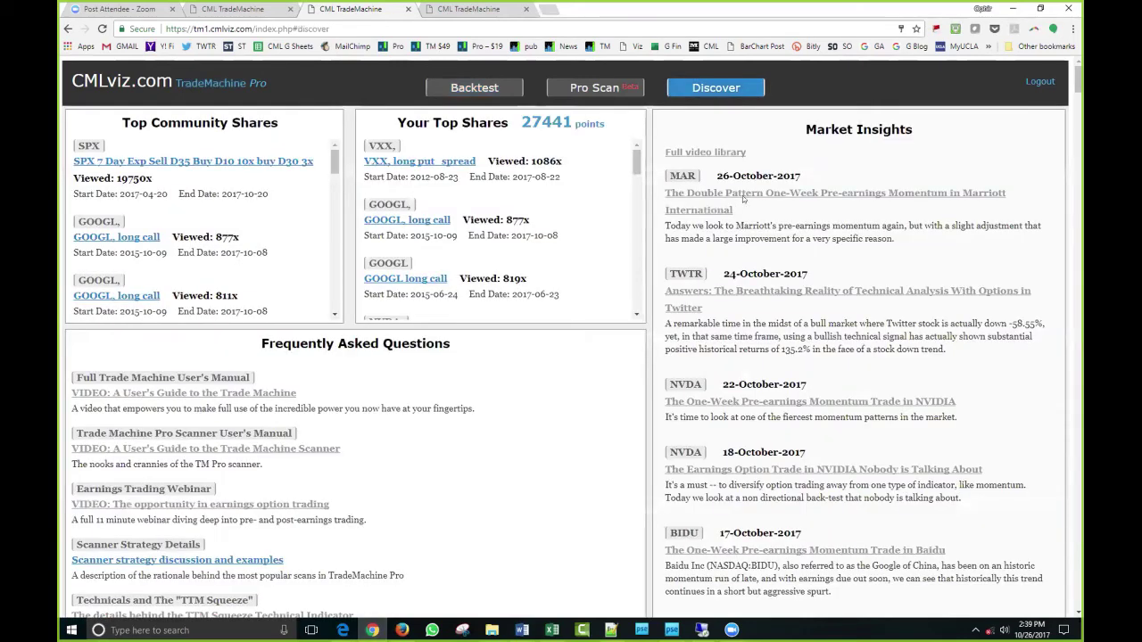
Step: Search the Discover page for MARR, go through the Marriott matches and close the search
{"action": "left_click_drag", "start_coordinate": [959, 418], "coordinate": [667, 400]}
{"action": "left_click", "coordinate": [910, 375]}
{"action": "key", "text": "ctrl+f"}
{"action": "type", "text": "MAR"}
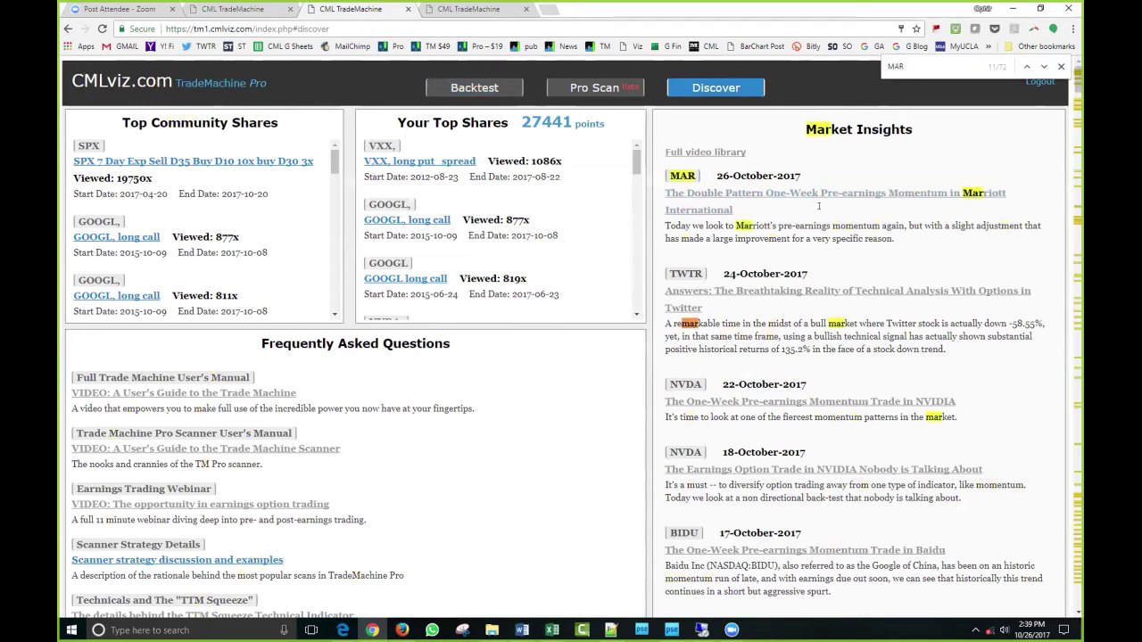
{"action": "type", "text": "R"}
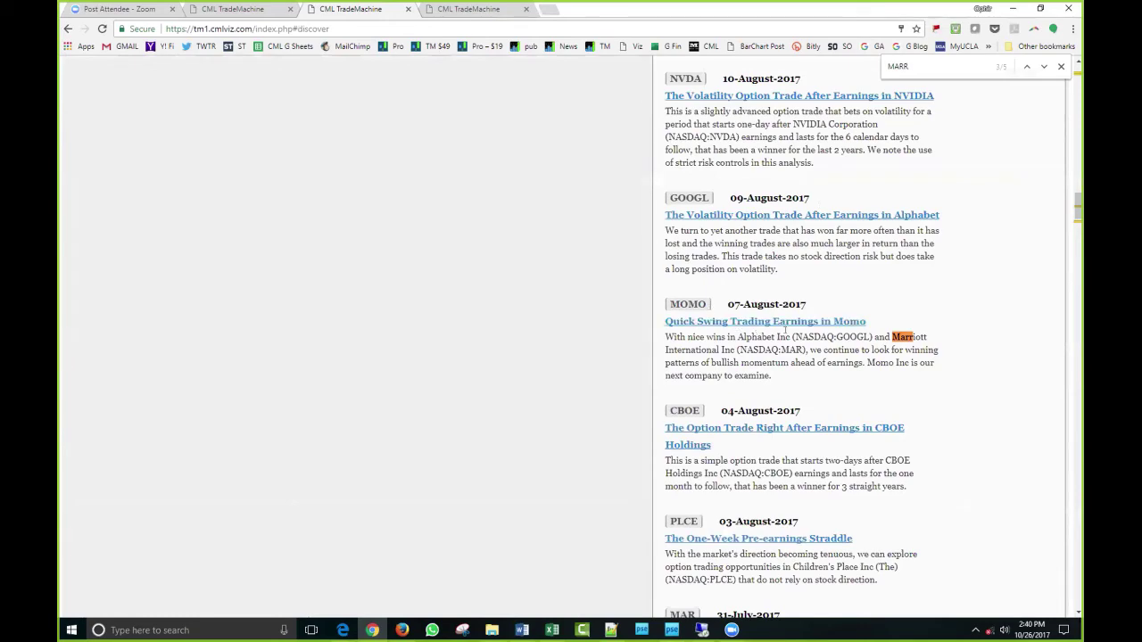
{"action": "key", "text": "Return"}
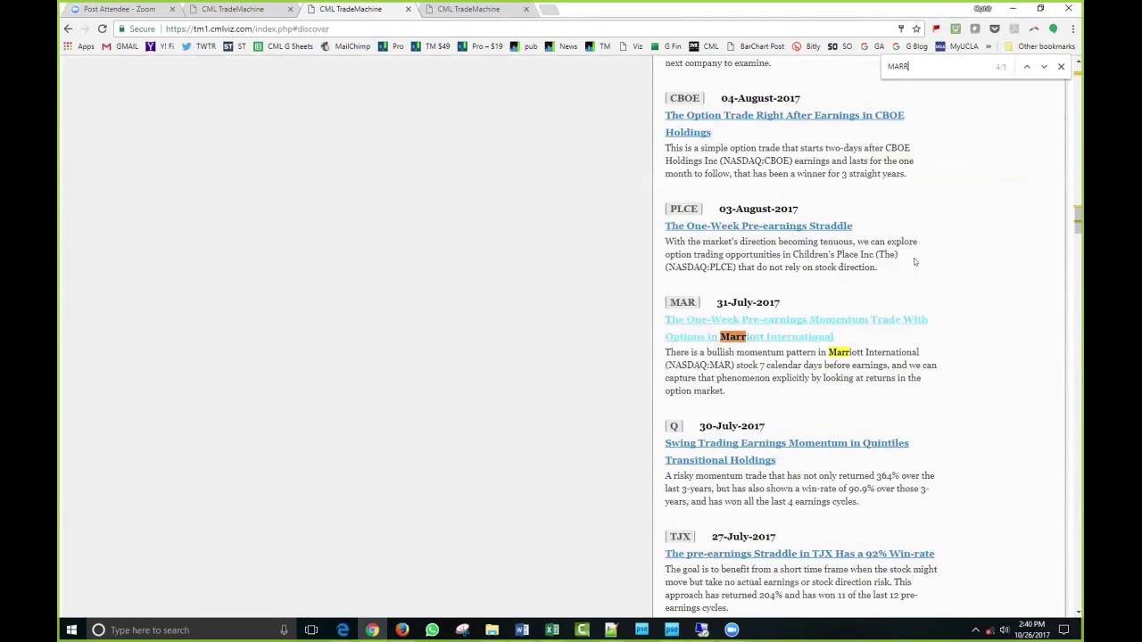
{"action": "scroll", "coordinate": [1048, 237], "scroll_direction": "up", "scroll_amount": 5}
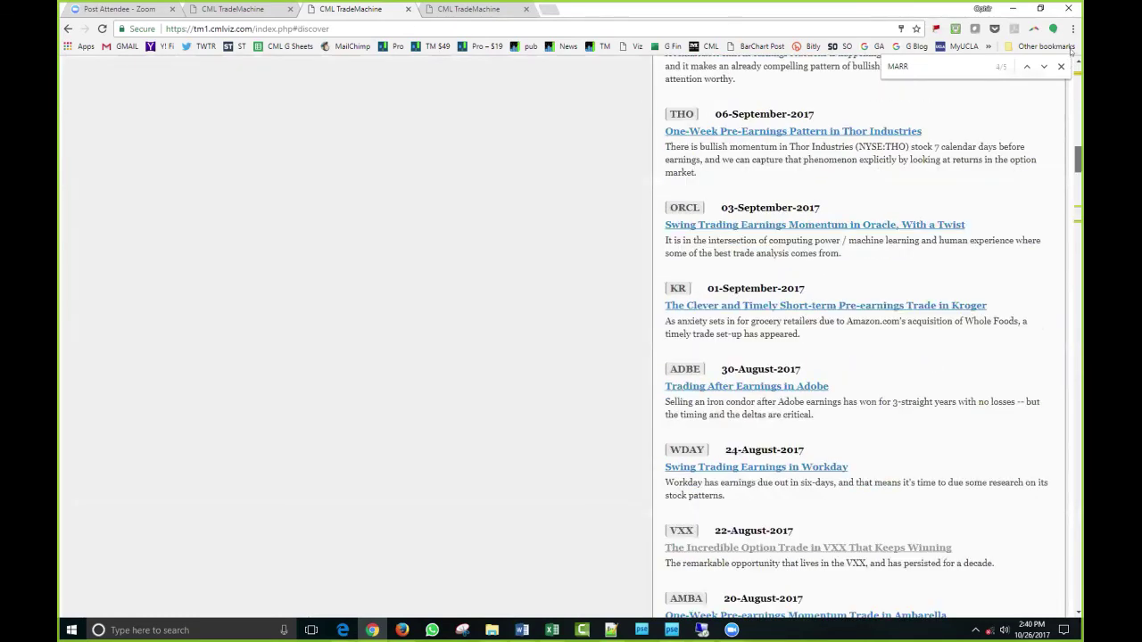
{"action": "key", "text": "Return"}
{"action": "left_click", "coordinate": [1061, 66]}
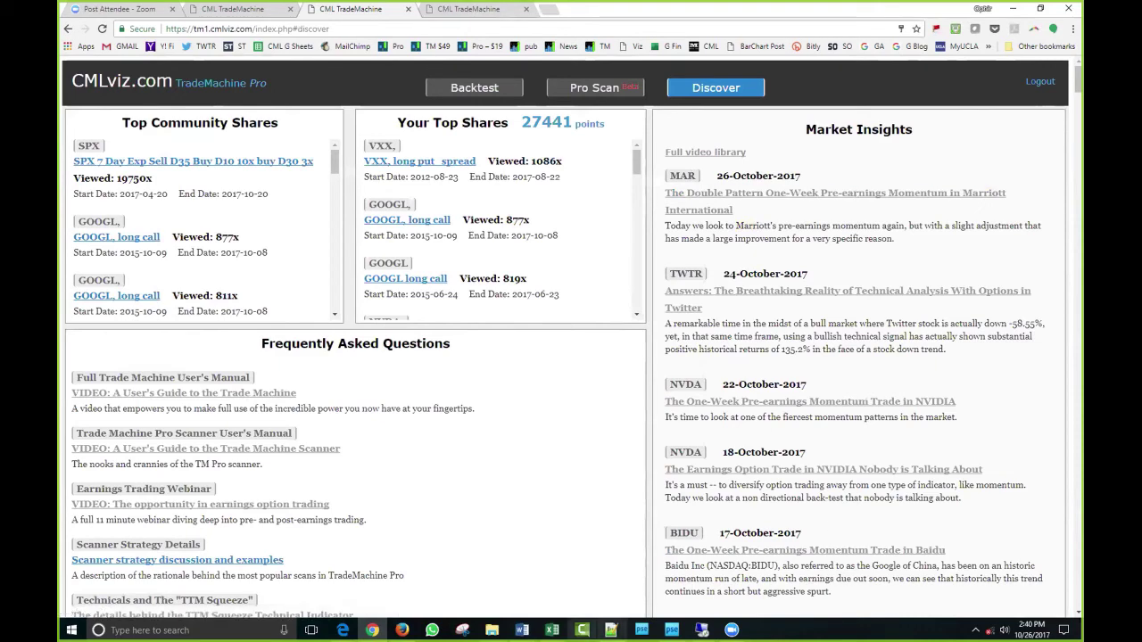
Step: Show the Navigation Trading Special document in Word again and return to the Discover page in Chrome
{"action": "mouse_move", "coordinate": [522, 630]}
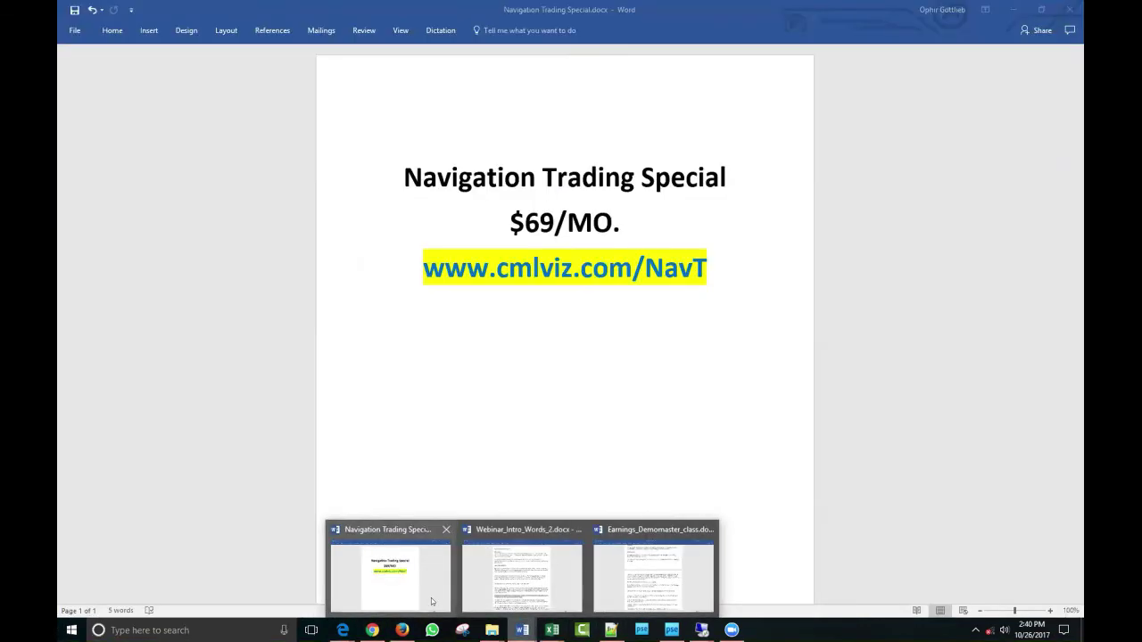
{"action": "left_click", "coordinate": [431, 598]}
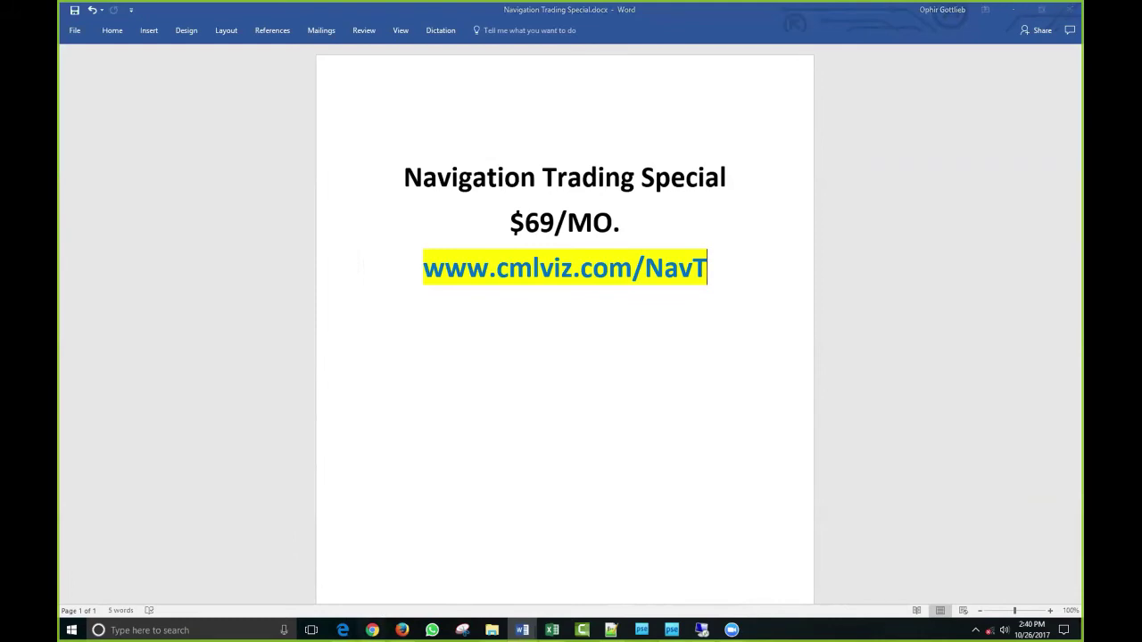
{"action": "left_click", "coordinate": [372, 630]}
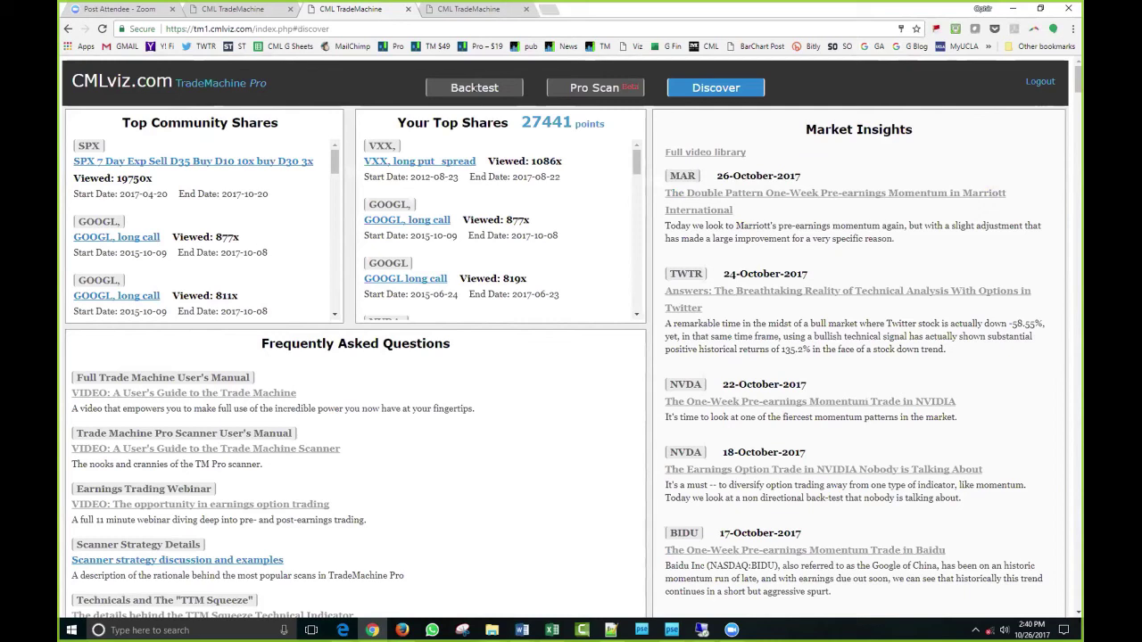
Step: Open the Trade Machine user's guide video, pause it on the chapter list around 00:11 and close the video
{"action": "left_click", "coordinate": [92, 392]}
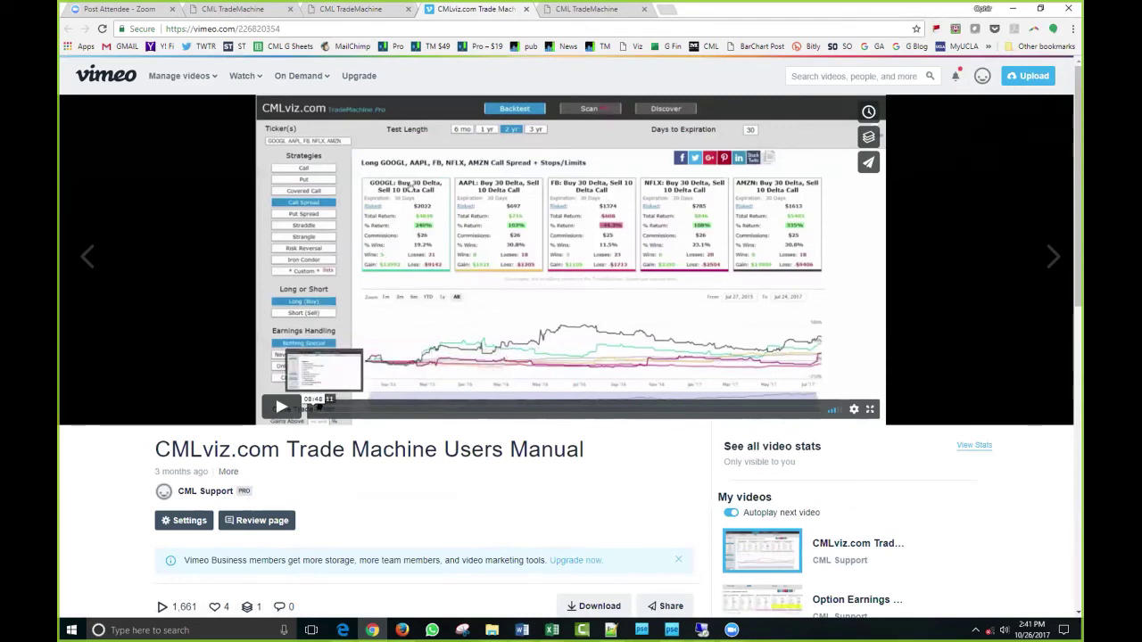
{"action": "left_click", "coordinate": [320, 409]}
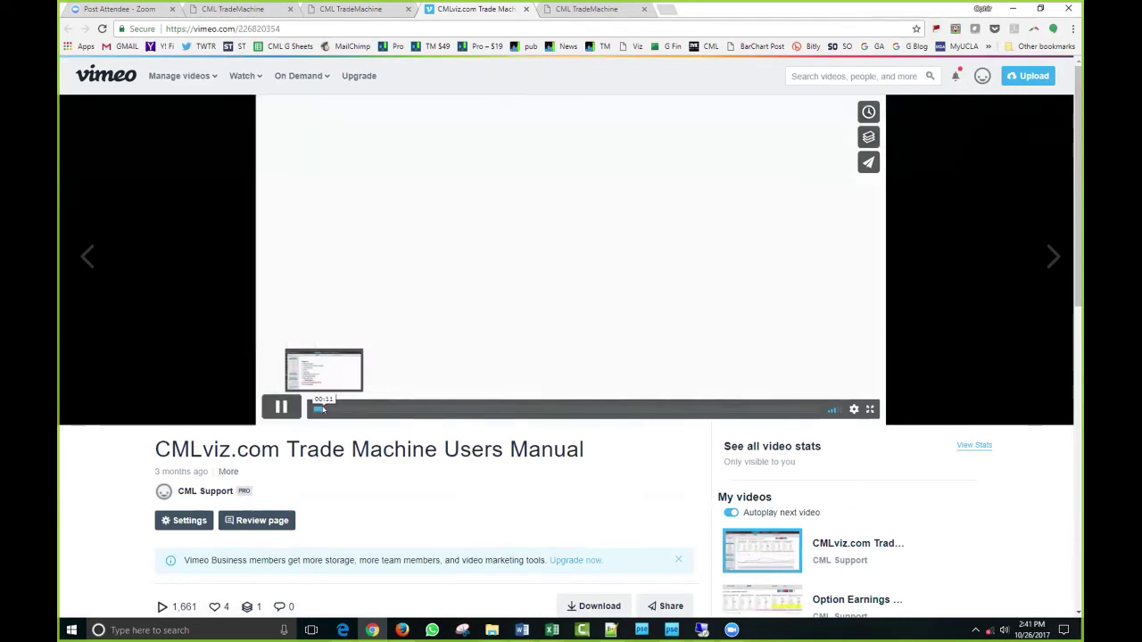
{"action": "left_click", "coordinate": [281, 408]}
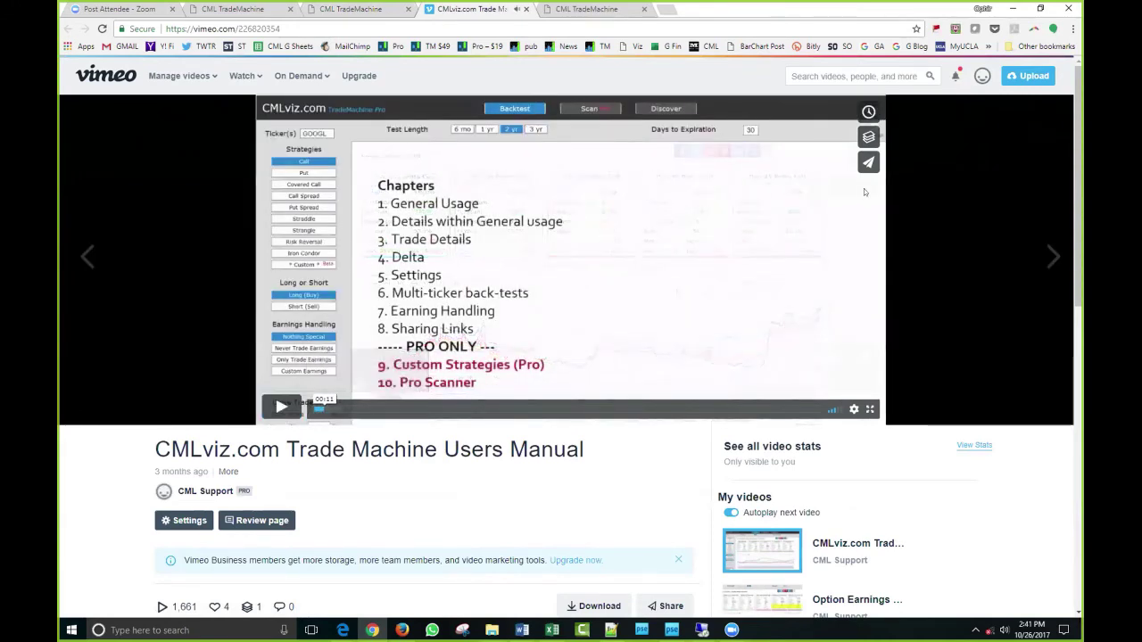
{"action": "left_click", "coordinate": [525, 9]}
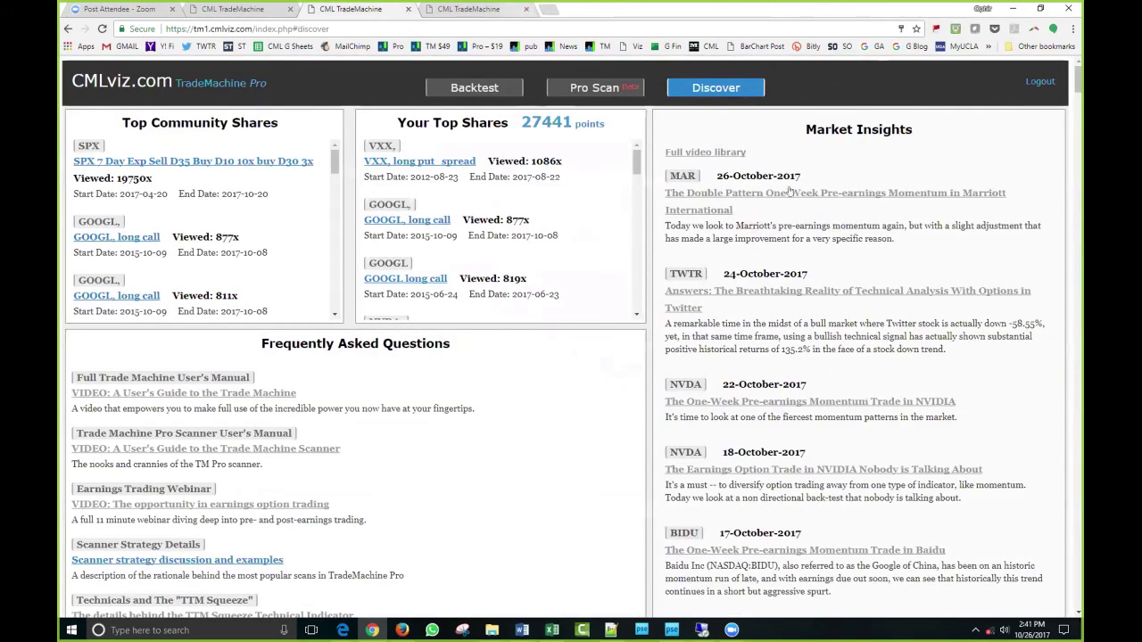
Step: Open the 26-October-2017 Marriott pre-earnings momentum article, examine its earnings handling, risk management, discovery and results sections, and close it
{"action": "left_click", "coordinate": [716, 196]}
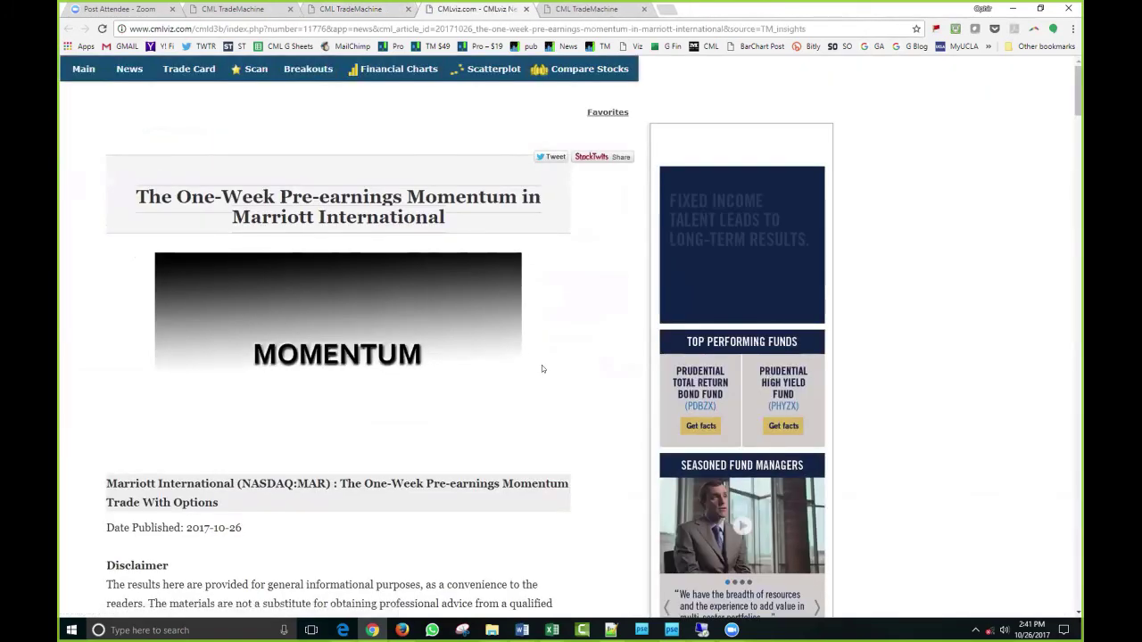
{"action": "scroll", "coordinate": [542, 369], "scroll_direction": "down", "scroll_amount": 3}
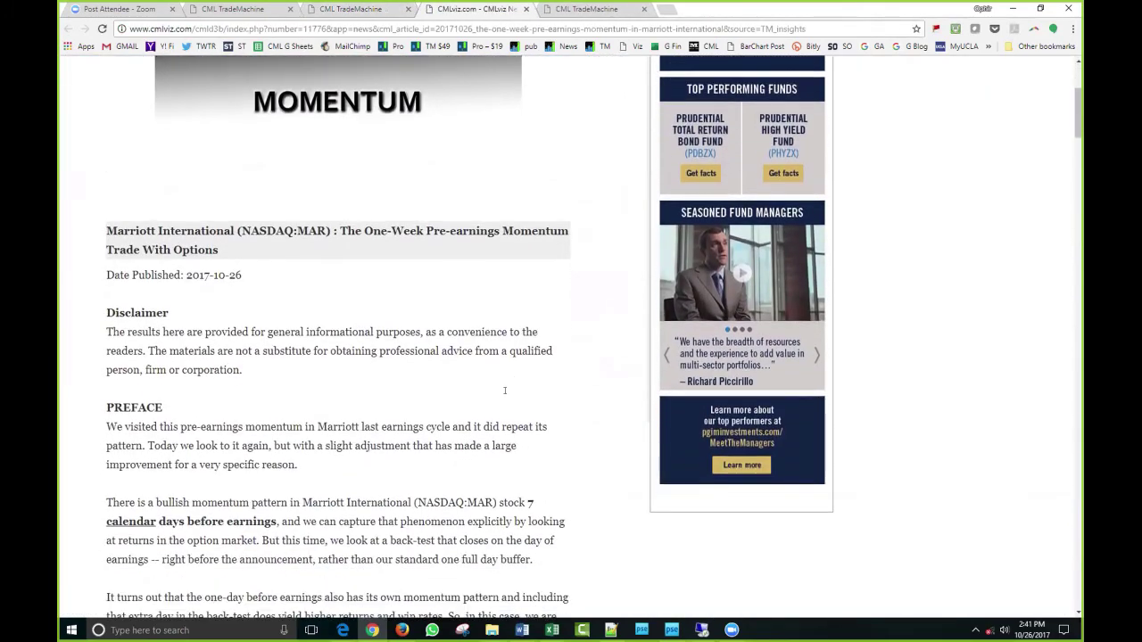
{"action": "scroll", "coordinate": [506, 393], "scroll_direction": "down", "scroll_amount": 5}
{"action": "scroll", "coordinate": [506, 395], "scroll_direction": "down", "scroll_amount": 3}
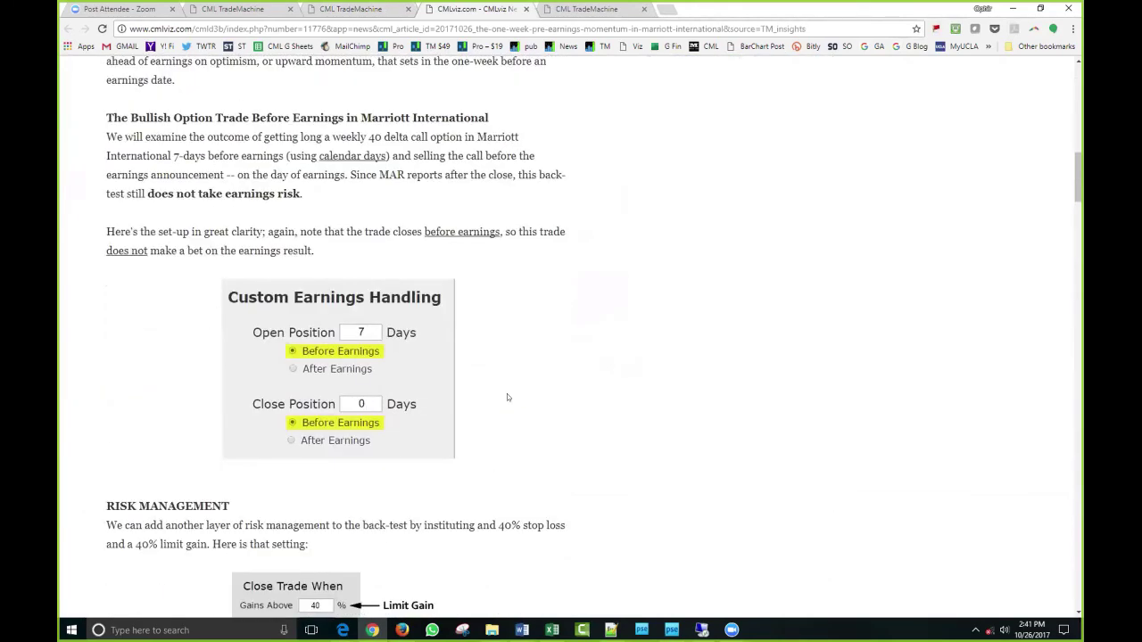
{"action": "scroll", "coordinate": [507, 397], "scroll_direction": "down", "scroll_amount": 2}
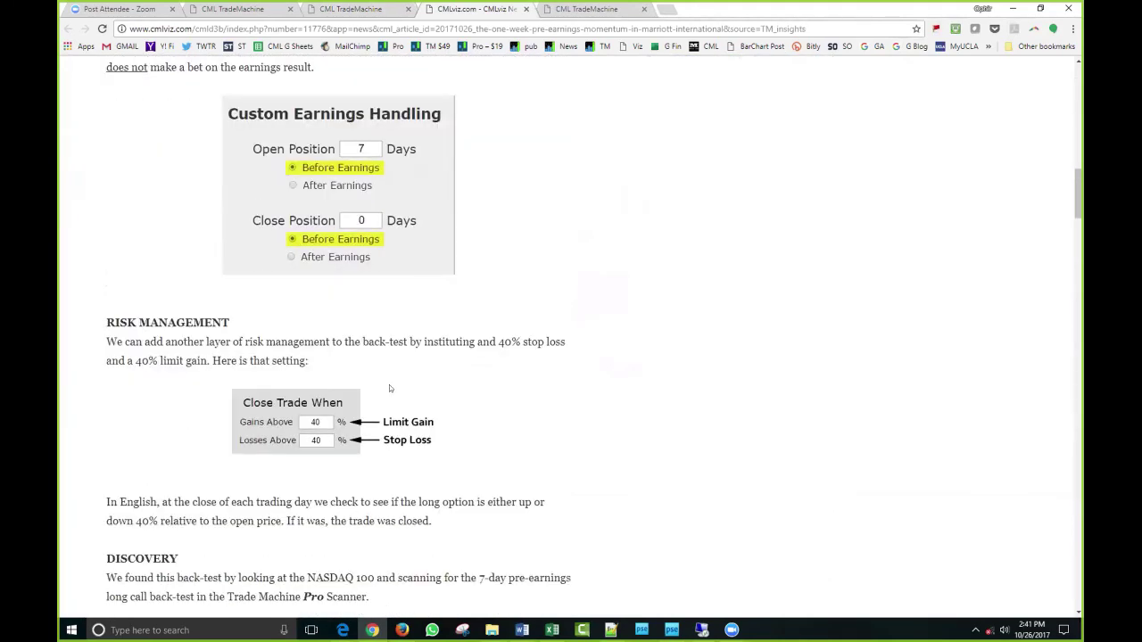
{"action": "scroll", "coordinate": [410, 397], "scroll_direction": "down", "scroll_amount": 4}
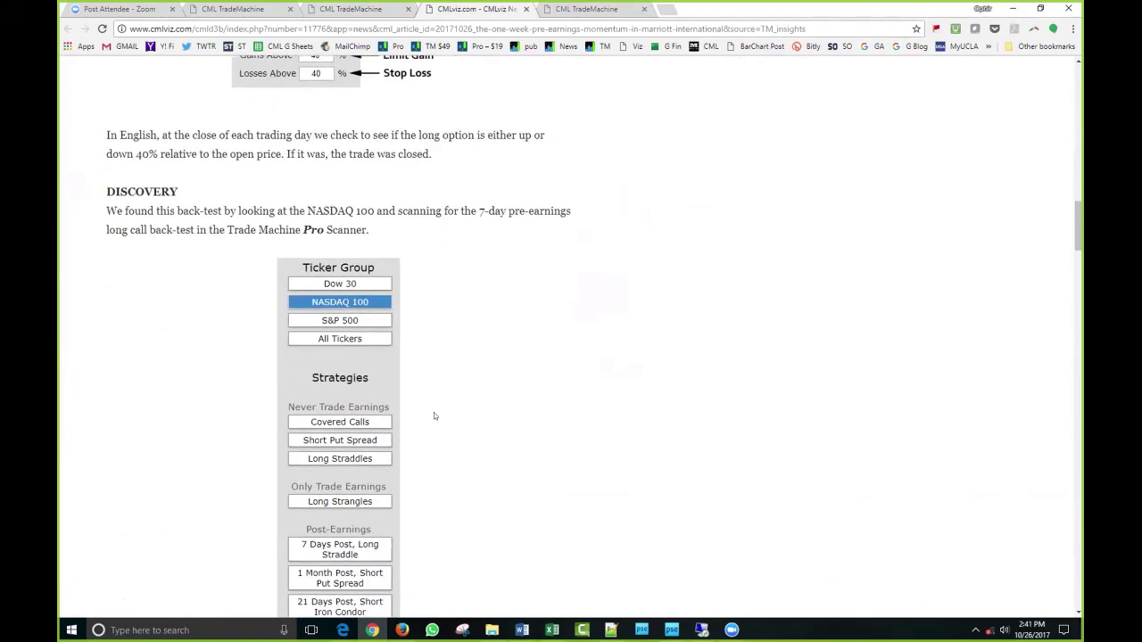
{"action": "scroll", "coordinate": [434, 415], "scroll_direction": "down", "scroll_amount": 10}
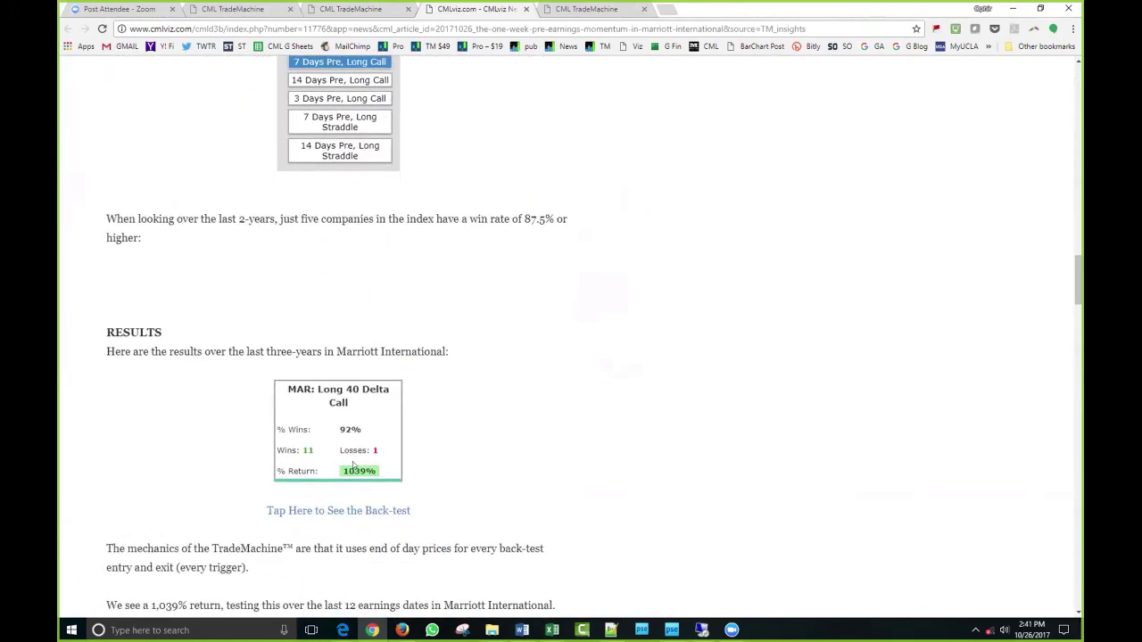
{"action": "scroll", "coordinate": [353, 463], "scroll_direction": "down", "scroll_amount": 9}
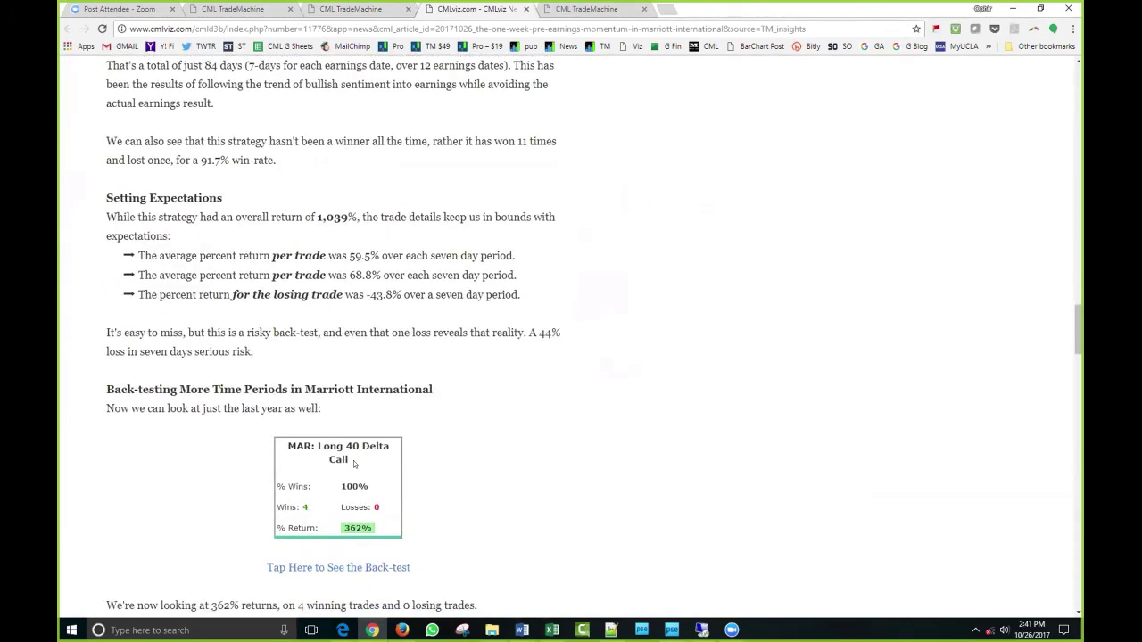
{"action": "scroll", "coordinate": [353, 461], "scroll_direction": "up", "scroll_amount": 20}
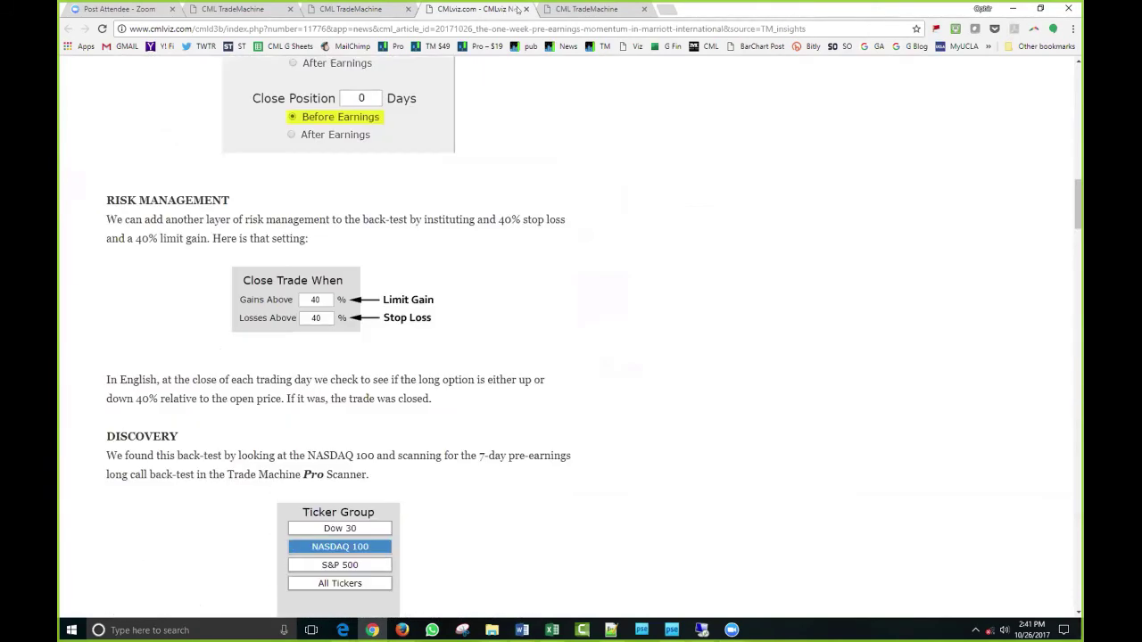
{"action": "left_click", "coordinate": [525, 9]}
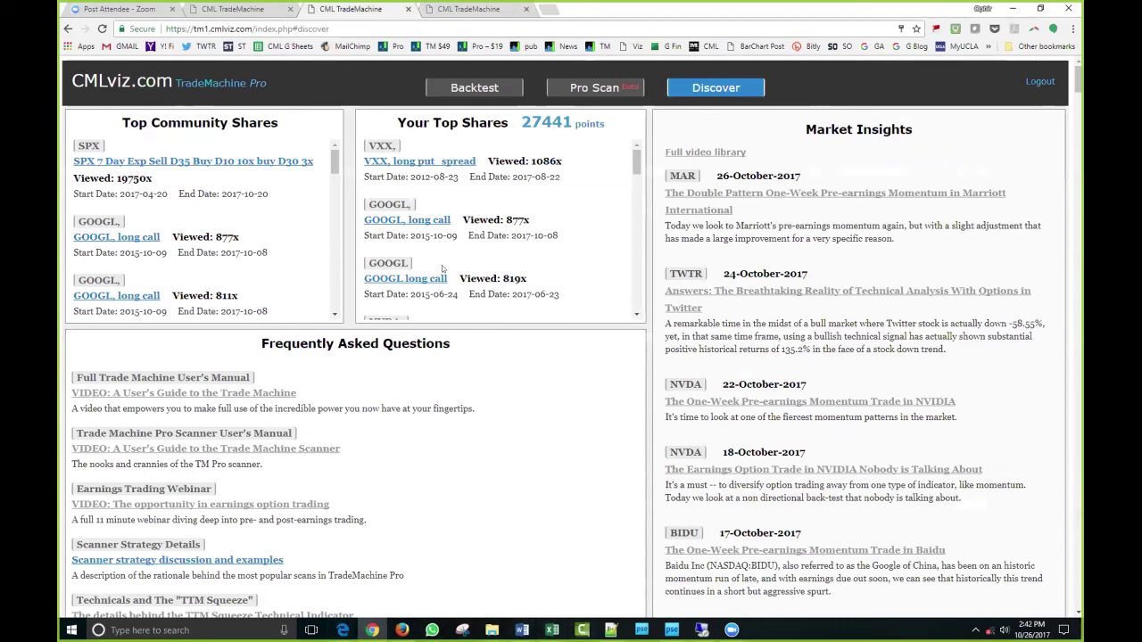
{"action": "left_click", "coordinate": [472, 94]}
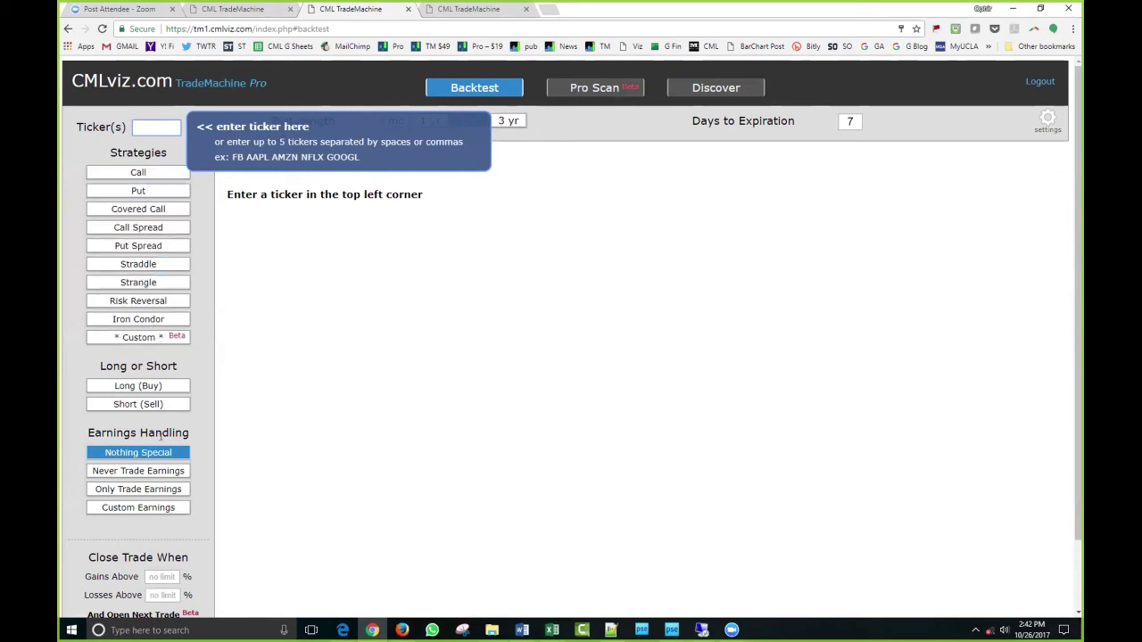
{"action": "left_click", "coordinate": [161, 340]}
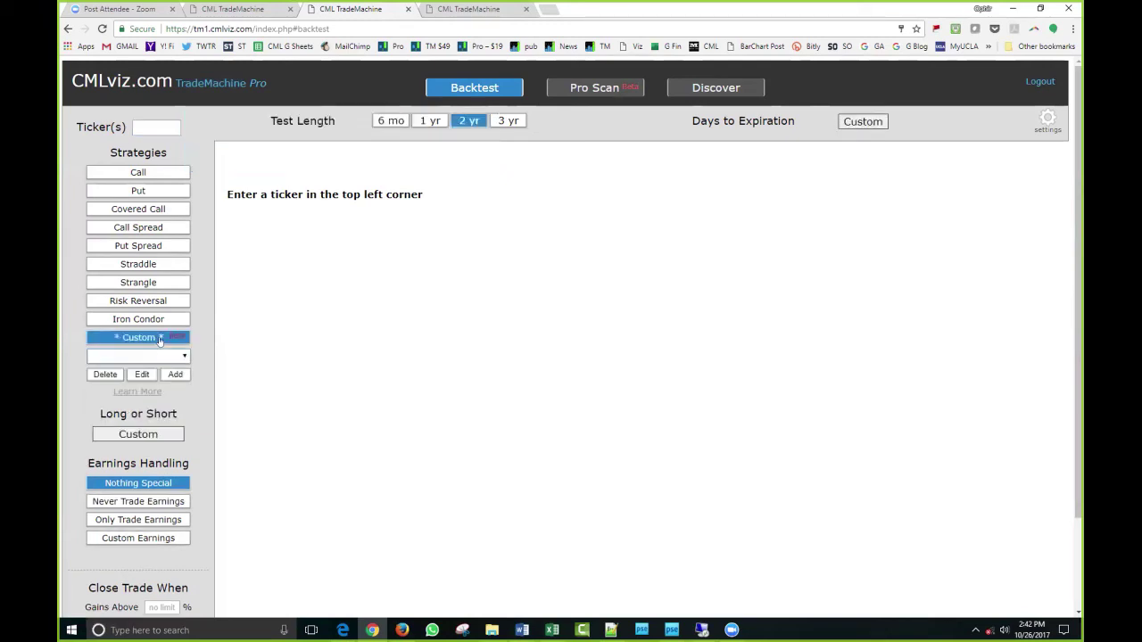
{"action": "left_click", "coordinate": [175, 374]}
{"action": "left_click", "coordinate": [489, 427]}
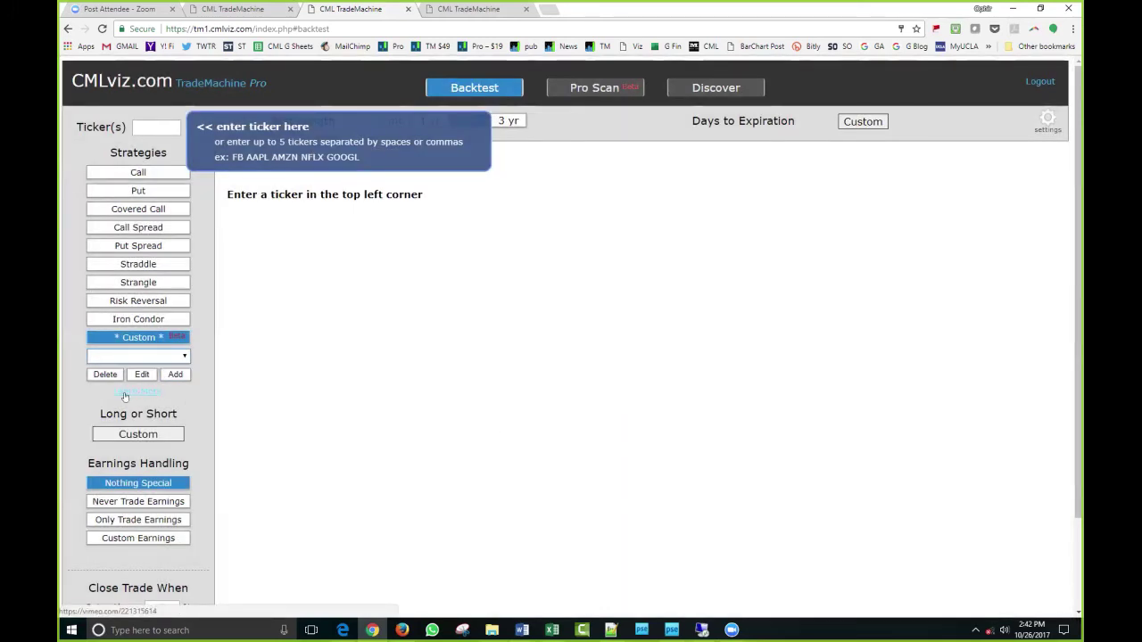
Step: Open the Discover page and look through the Frequently Asked Questions resources
{"action": "left_click", "coordinate": [741, 85]}
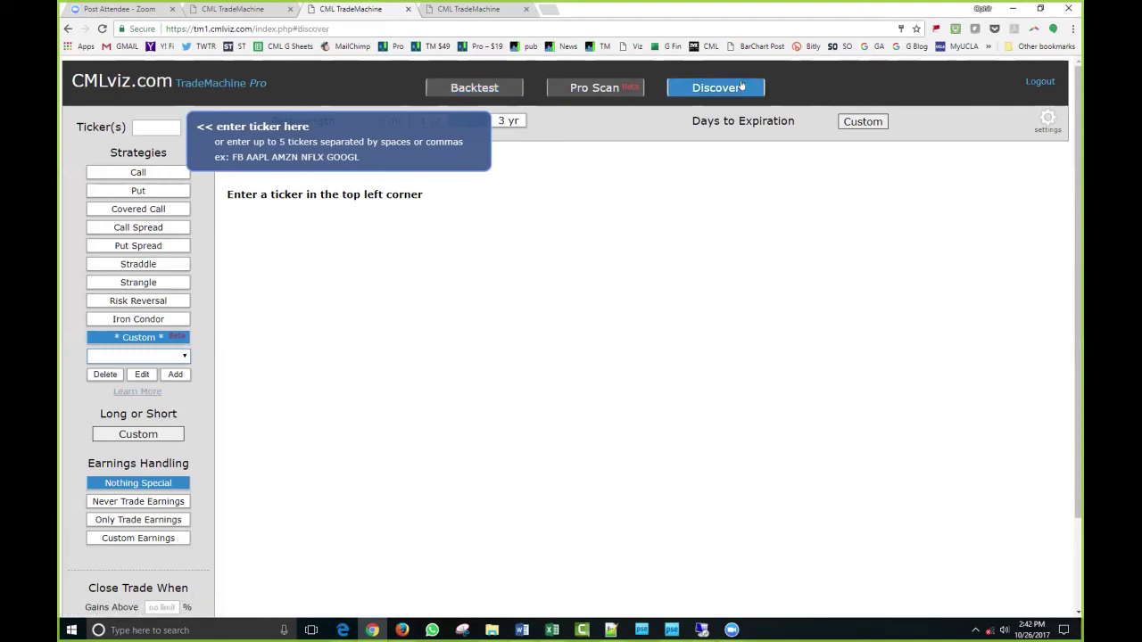
{"action": "scroll", "coordinate": [330, 424], "scroll_direction": "down", "scroll_amount": 2}
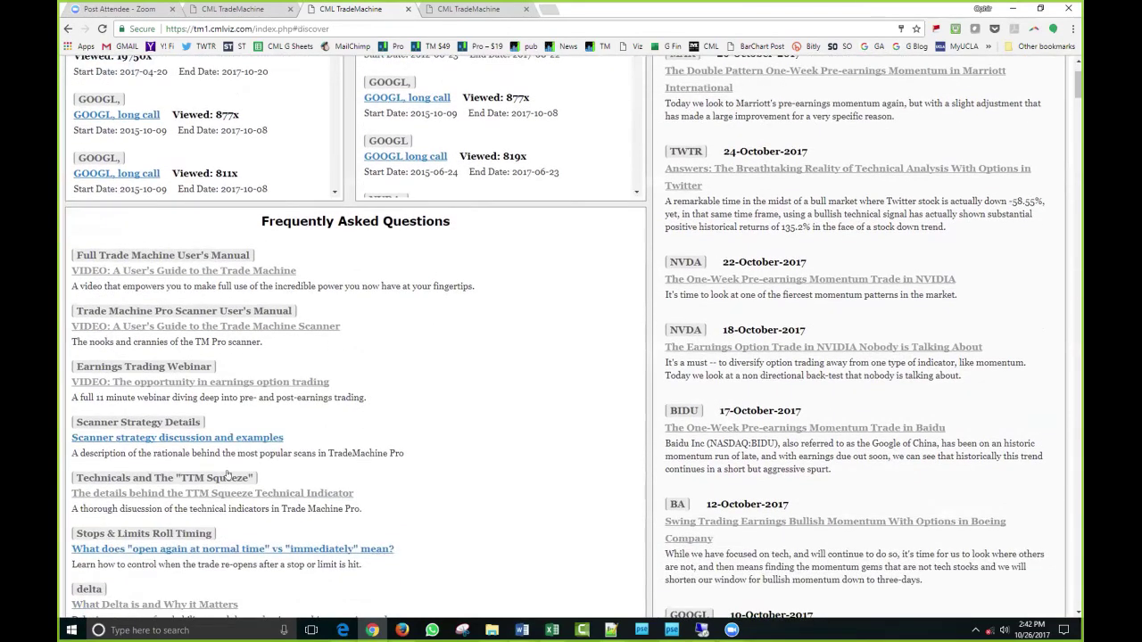
{"action": "scroll", "coordinate": [113, 418], "scroll_direction": "down", "scroll_amount": 2}
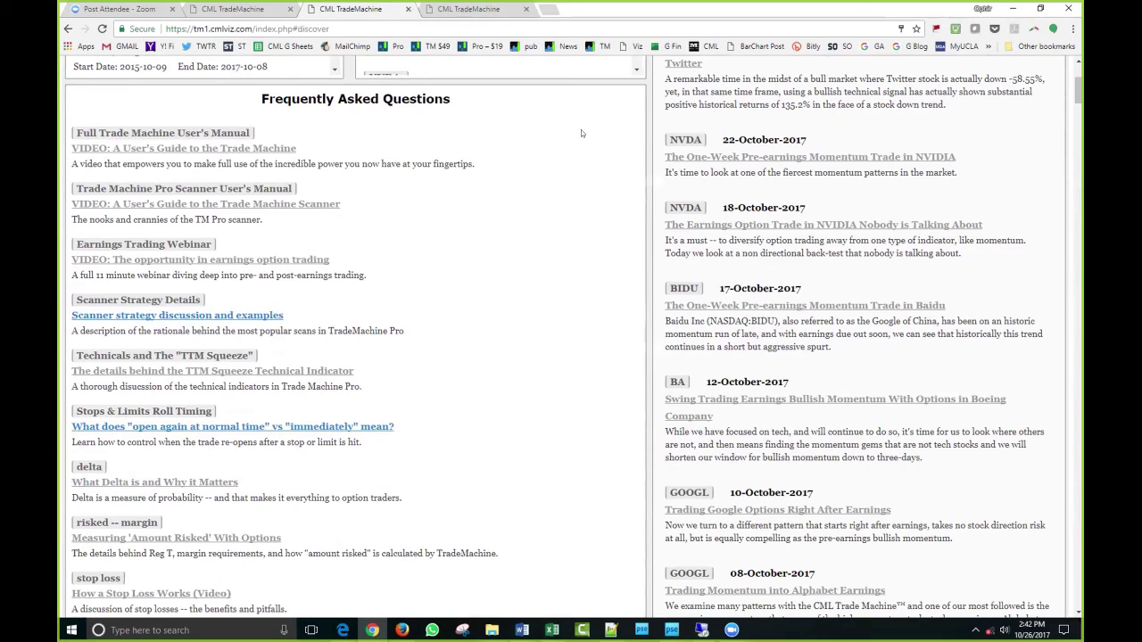
Step: In the AAPL backtest, start a new custom strategy and add a long 50 delta call leg with 30 days and 5 contracts
{"action": "left_click", "coordinate": [455, 13]}
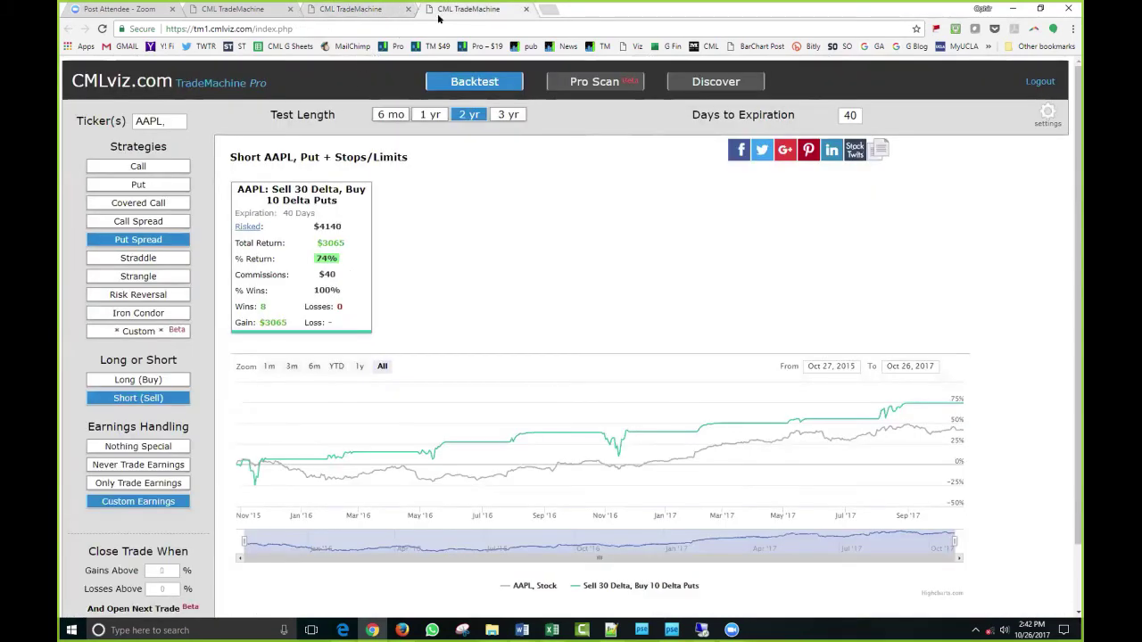
{"action": "left_click", "coordinate": [150, 333]}
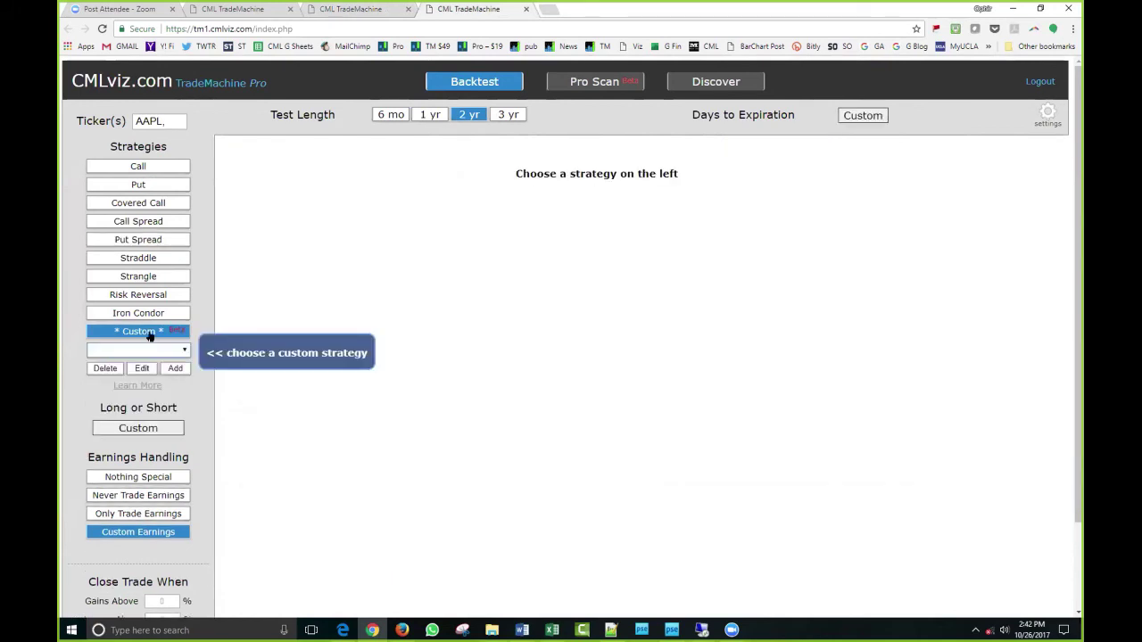
{"action": "left_click", "coordinate": [175, 369]}
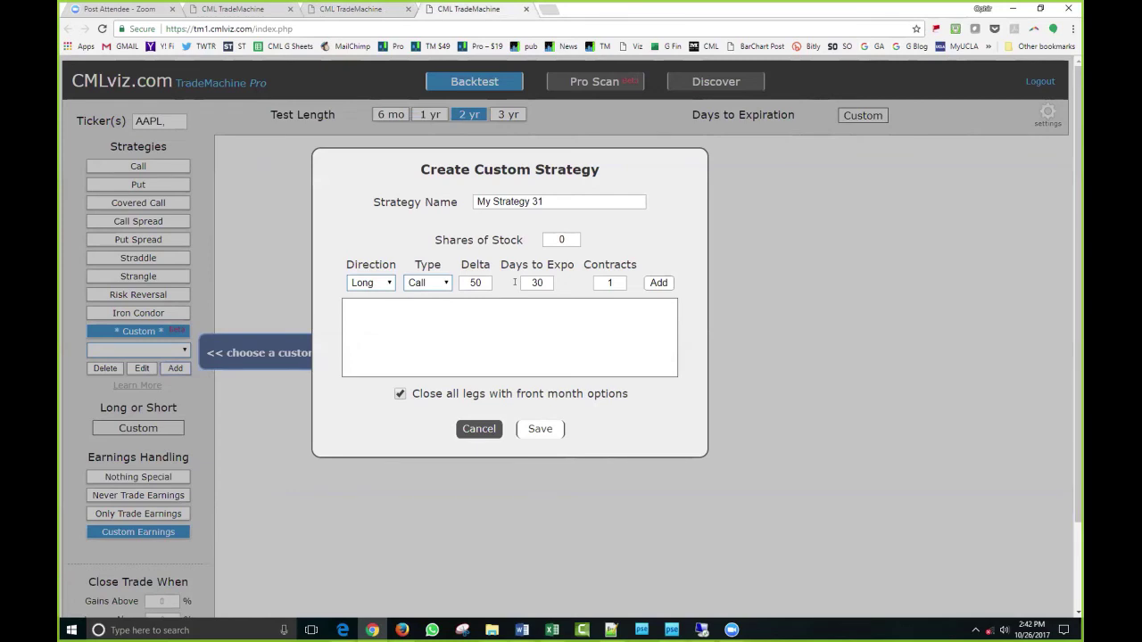
{"action": "double_click", "coordinate": [622, 282]}
{"action": "type", "text": "5"}
{"action": "key", "text": "Tab"}
{"action": "key", "text": "Return"}
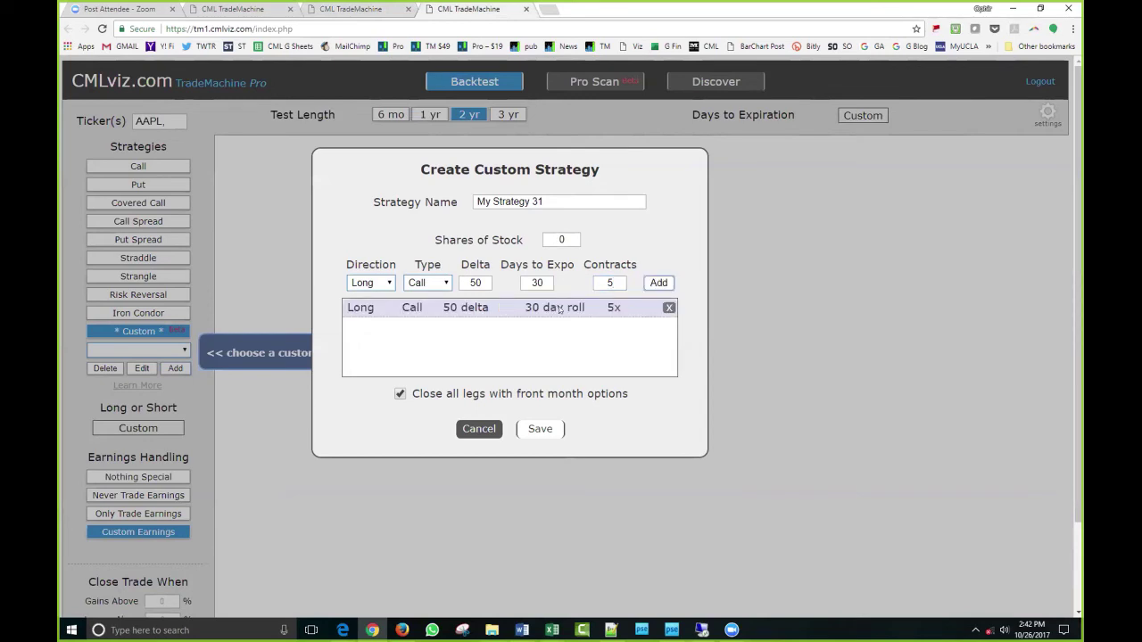
Step: Add a short 25 delta call leg with 7 days to expiration and 5 contracts to the custom strategy
{"action": "left_click", "coordinate": [364, 283]}
{"action": "left_click", "coordinate": [363, 306]}
{"action": "key", "text": "Tab"}
{"action": "type", "text": "25"}
{"action": "key", "text": "Tab"}
{"action": "type", "text": "7"}
{"action": "left_click", "coordinate": [659, 283]}
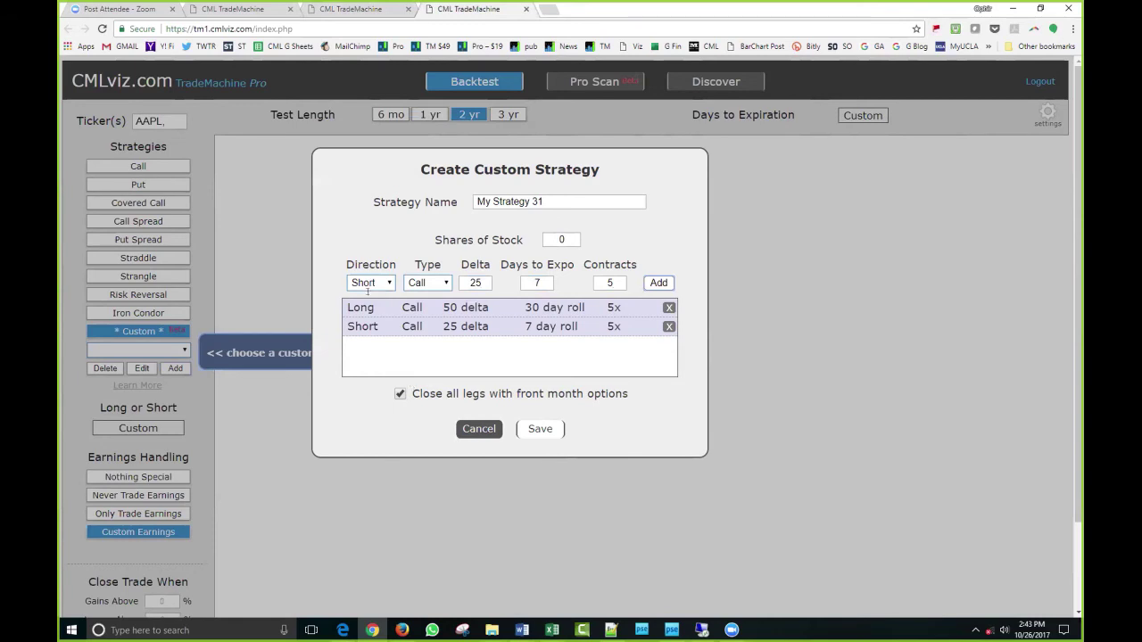
Step: Turn off closing all legs with front month options, name the strategy Call Cally and save it
{"action": "left_click", "coordinate": [400, 393]}
{"action": "triple_click", "coordinate": [554, 203]}
{"action": "type", "text": "cALL cALLY"}
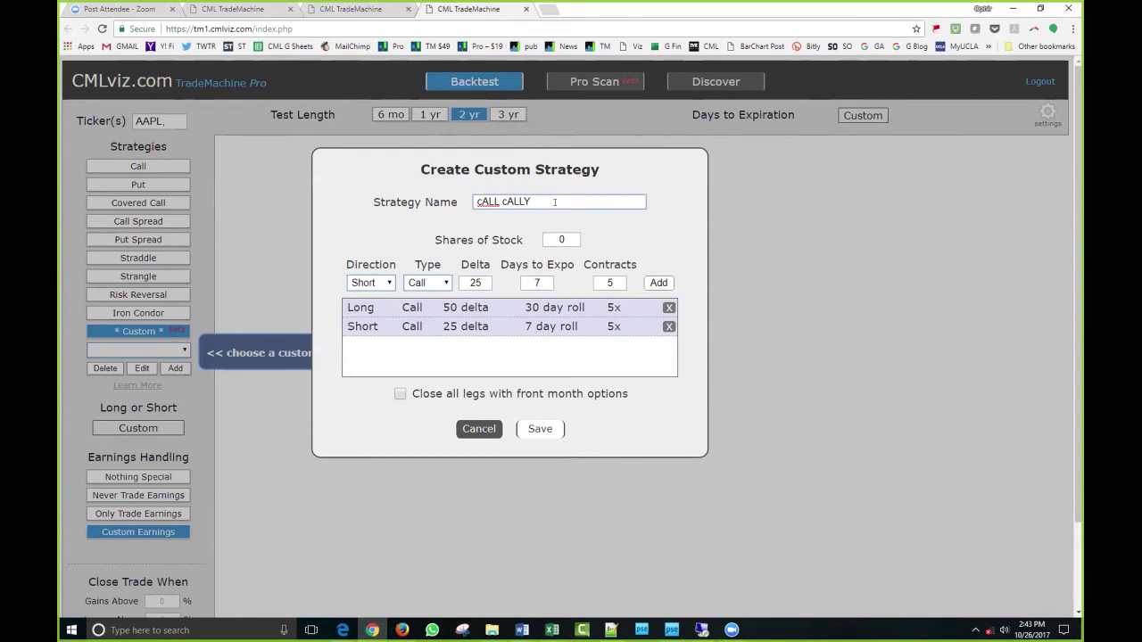
{"action": "triple_click", "coordinate": [554, 203]}
{"action": "type", "text": "Call Cally"}
{"action": "left_click", "coordinate": [541, 429]}
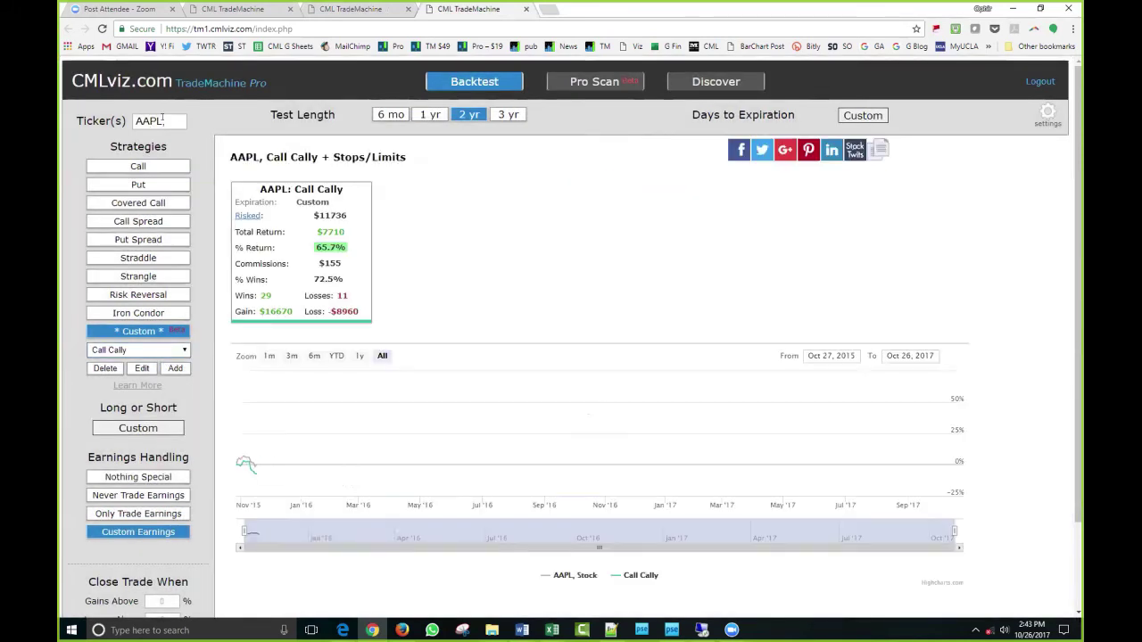
Step: Run the Call Cally backtest on XLF over 3 years with earnings handling set to Nothing Special
{"action": "left_click_drag", "start_coordinate": [162, 119], "coordinate": [102, 116]}
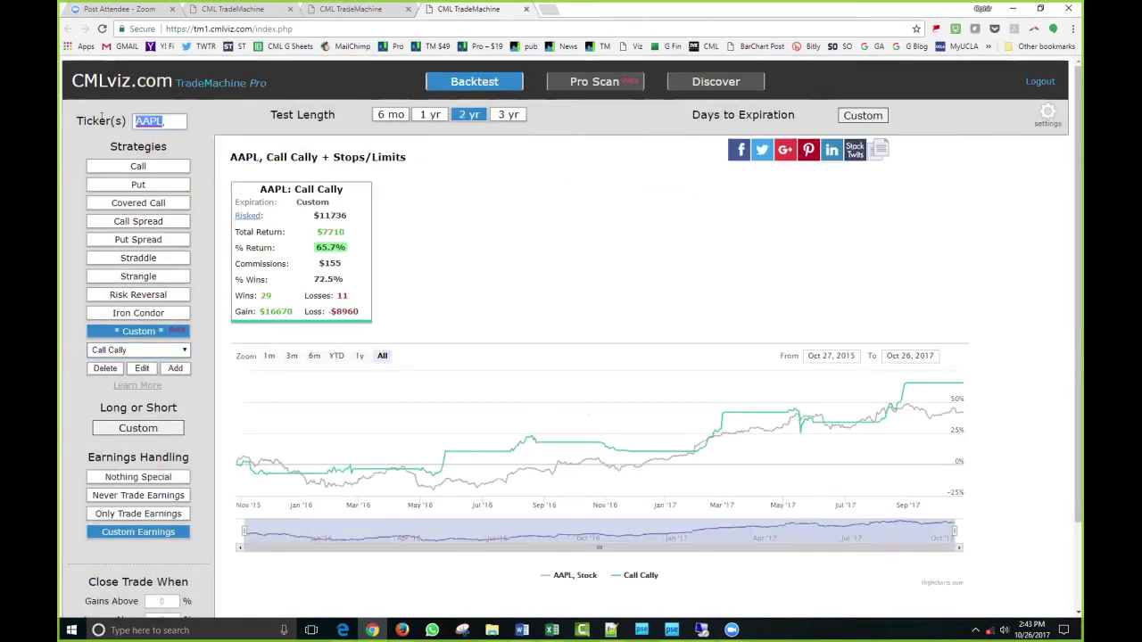
{"action": "type", "text": "XLF"}
{"action": "key", "text": "Return"}
{"action": "left_click", "coordinate": [152, 477]}
{"action": "left_click", "coordinate": [511, 115]}
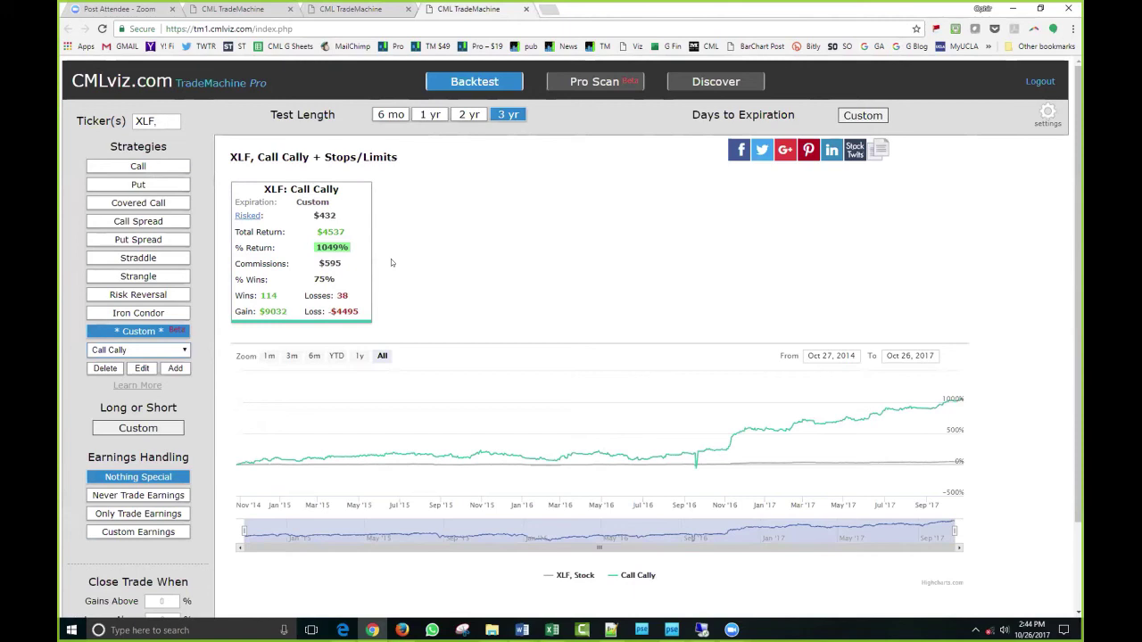
Step: Change the year of the backtest's start date to 2012 and save the settings
{"action": "left_click", "coordinate": [1048, 111]}
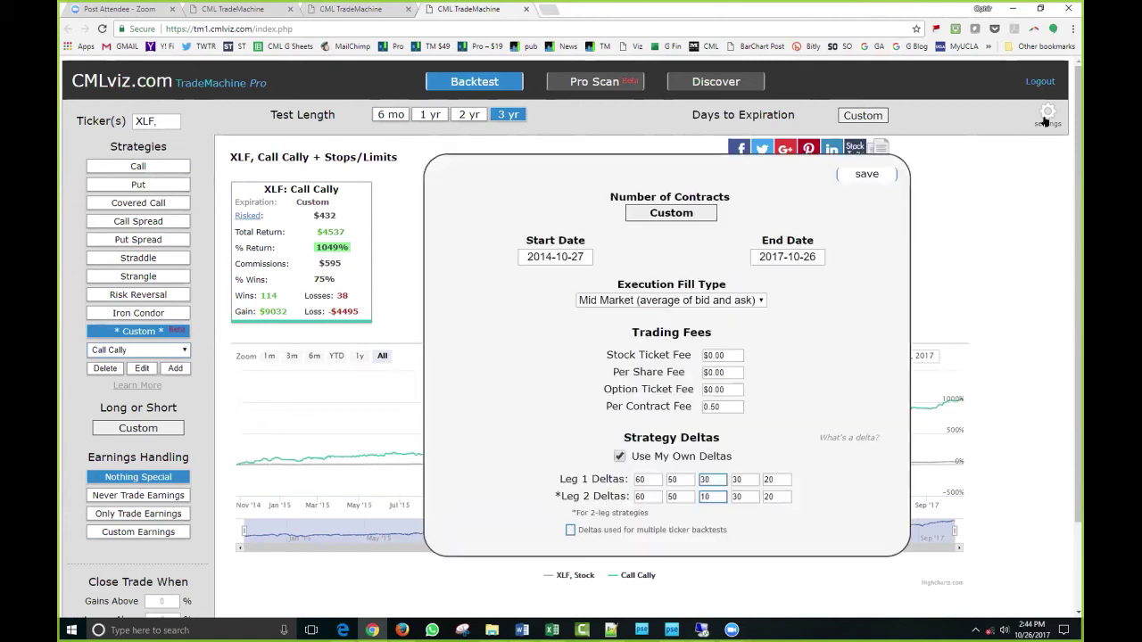
{"action": "left_click", "coordinate": [540, 257]}
{"action": "left_click", "coordinate": [541, 257]}
{"action": "key", "text": "shift+Home"}
{"action": "type", "text": "2012"}
{"action": "left_click", "coordinate": [865, 172]}
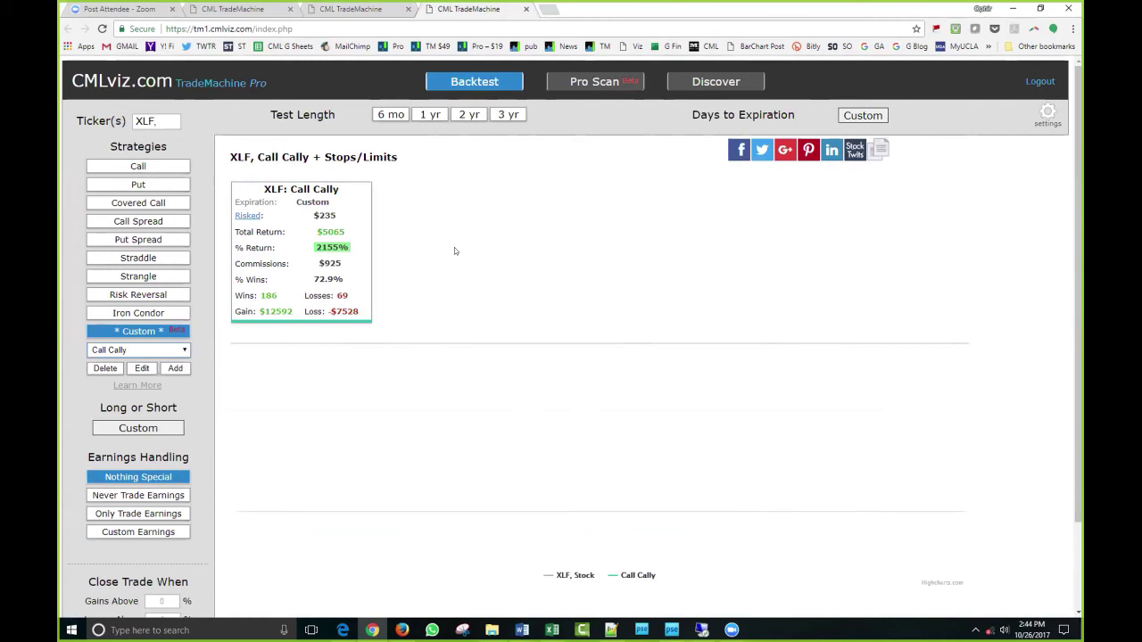
Step: Add SPY, QQQ and IWM to the tickers after XLF, run the Call Cally backtest and tidy the list's spacing
{"action": "double_click", "coordinate": [162, 123]}
{"action": "left_click", "coordinate": [162, 123]}
{"action": "type", "text": ",SPY"}
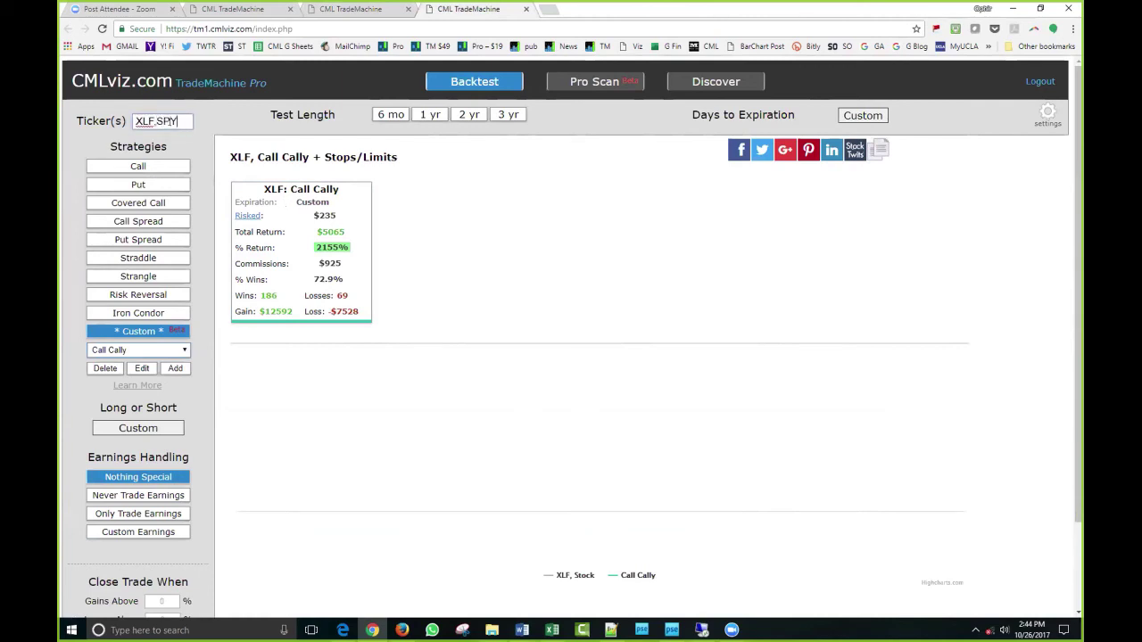
{"action": "type", "text": ", QQQ"}
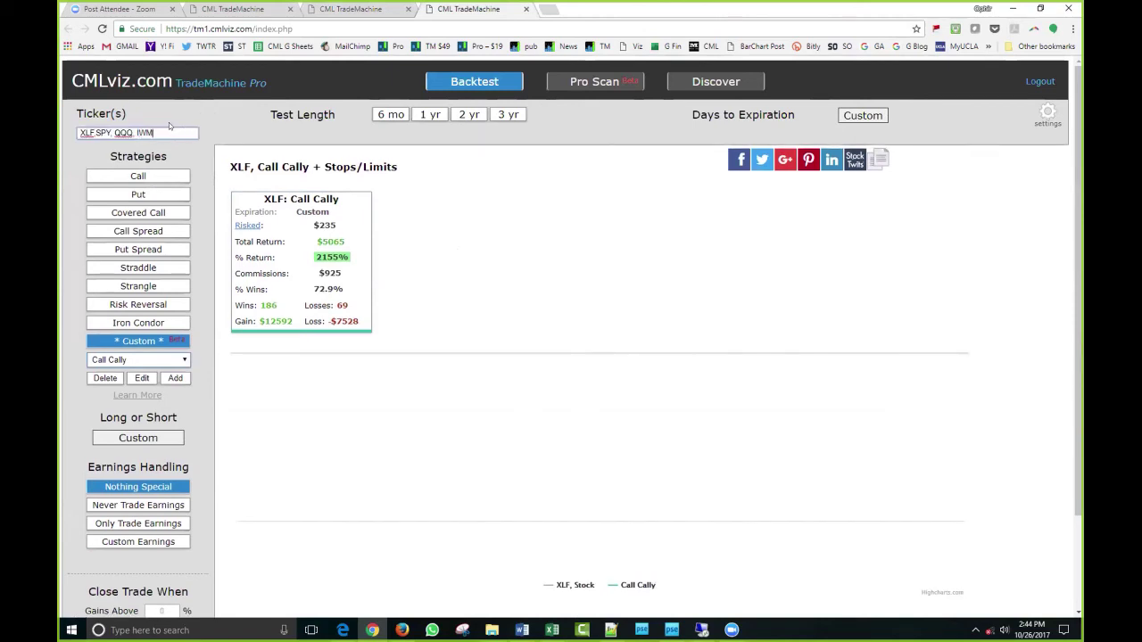
{"action": "key", "text": "Return"}
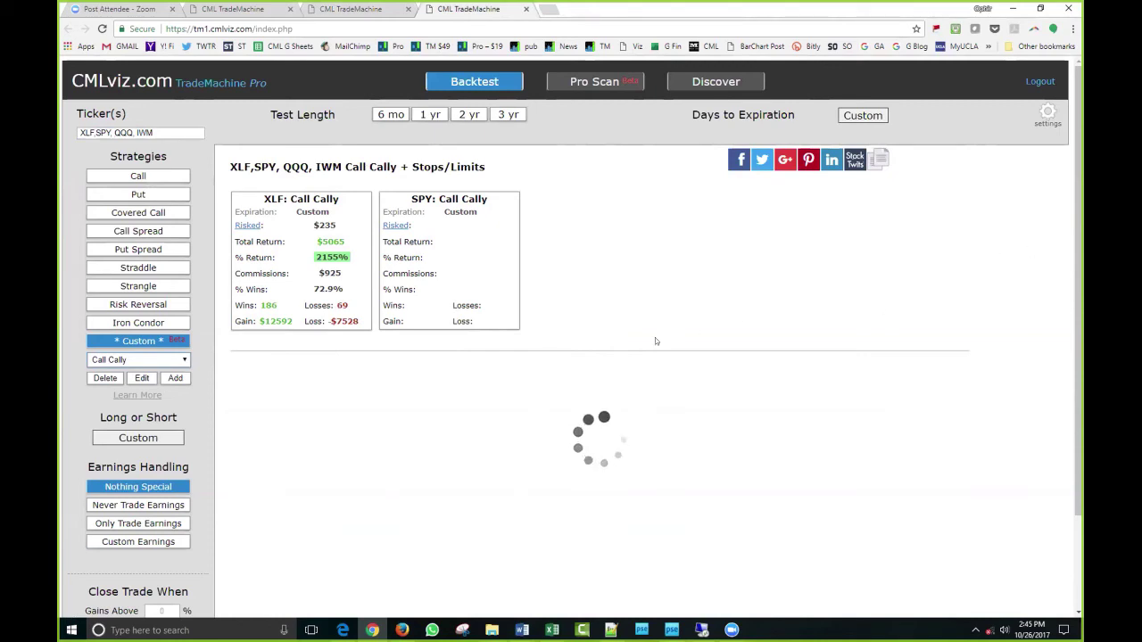
{"action": "left_click", "coordinate": [138, 132]}
{"action": "left_click", "coordinate": [94, 132]}
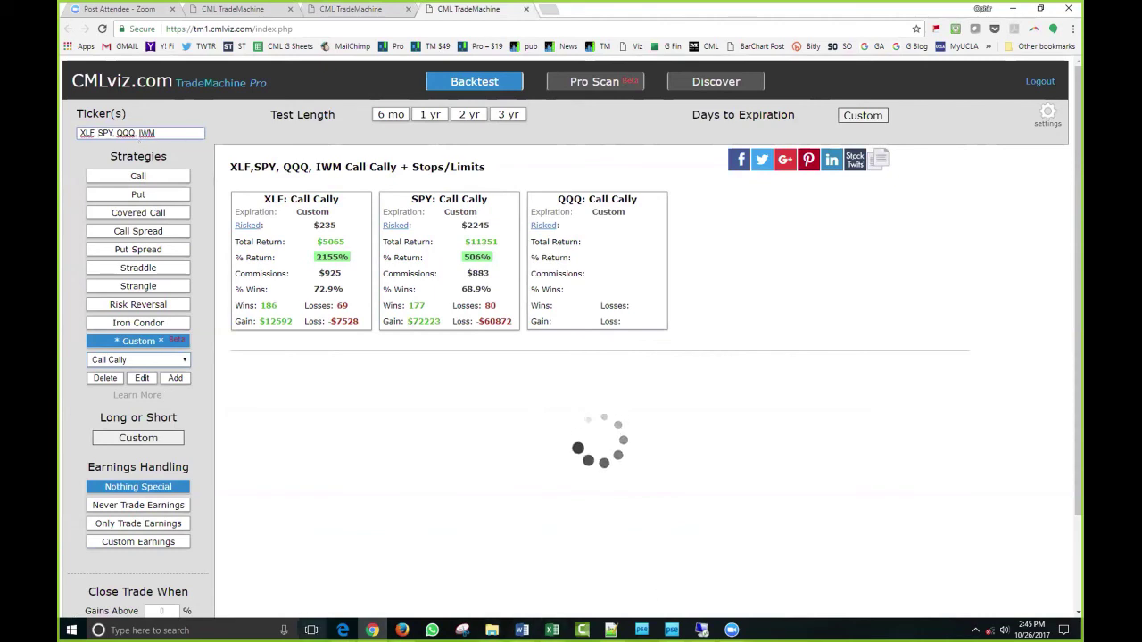
Step: Switch to the Navigation Trading Special document in Word to show the special offer
{"action": "left_click", "coordinate": [522, 630]}
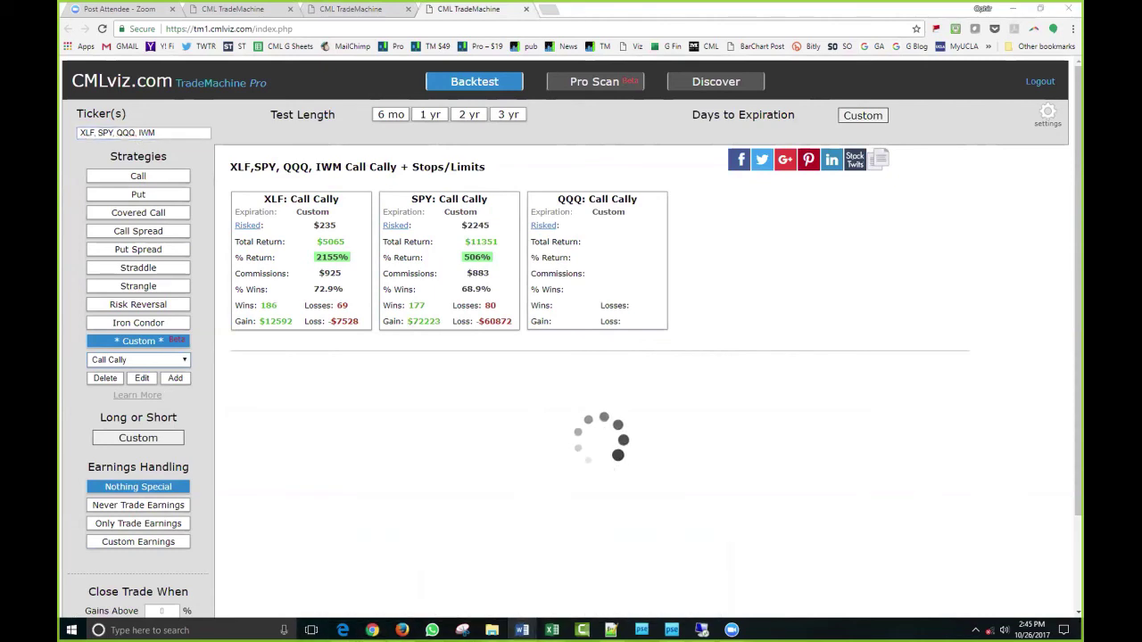
{"action": "left_click", "coordinate": [422, 587]}
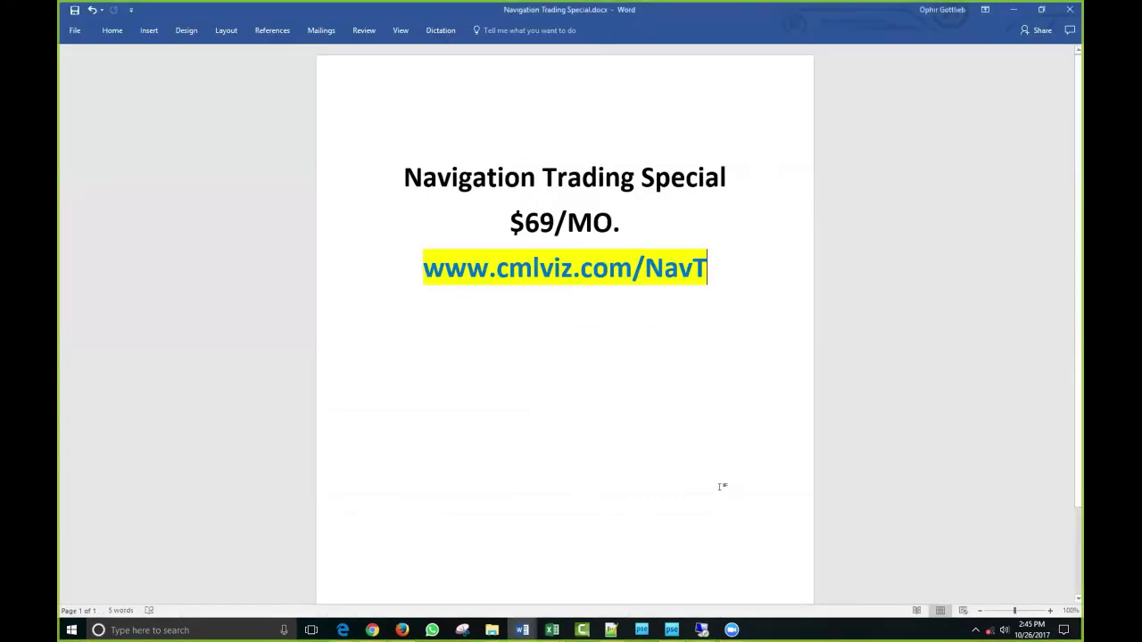